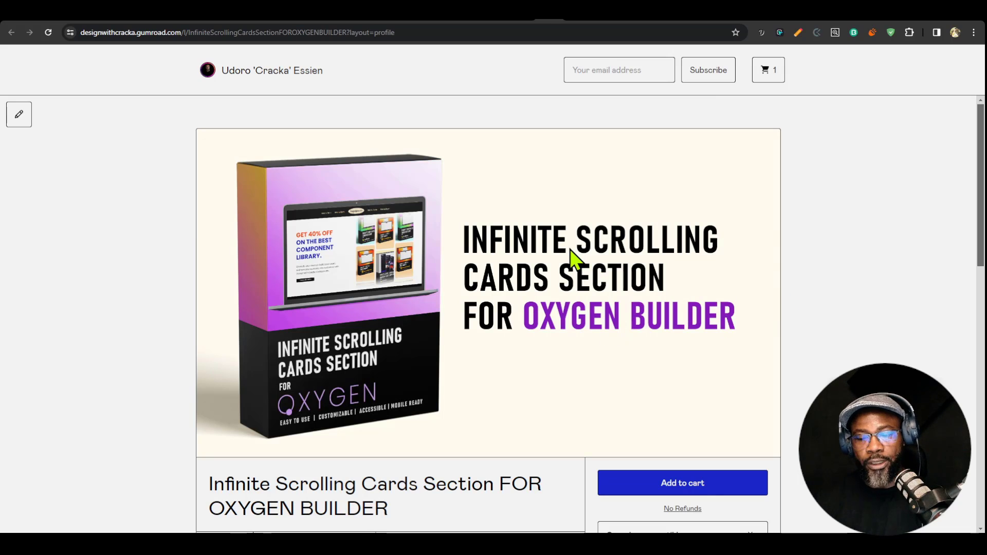
Step: Return to the Fancy Sticky Header product page and open its DEMO link from the description
key("alt+Left")
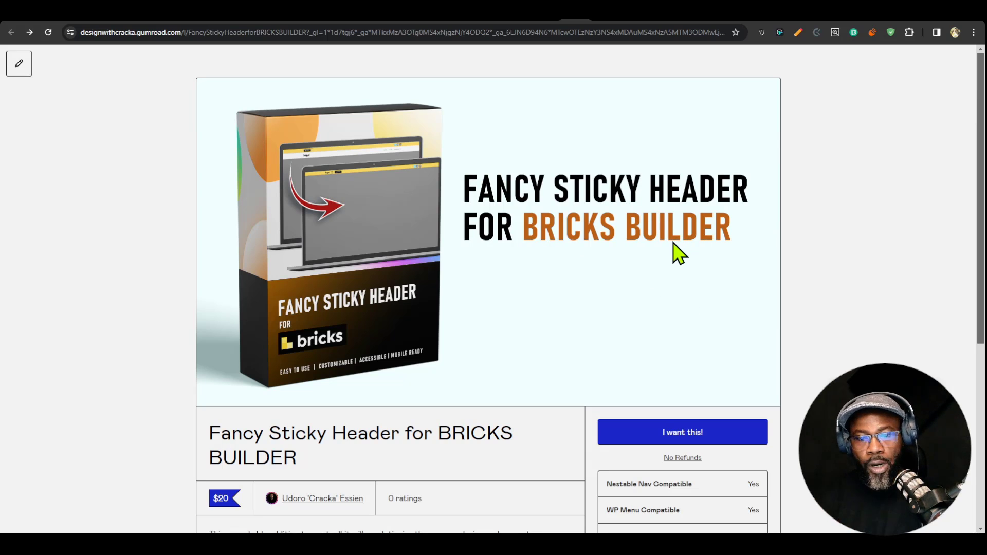
left_click(529, 22)
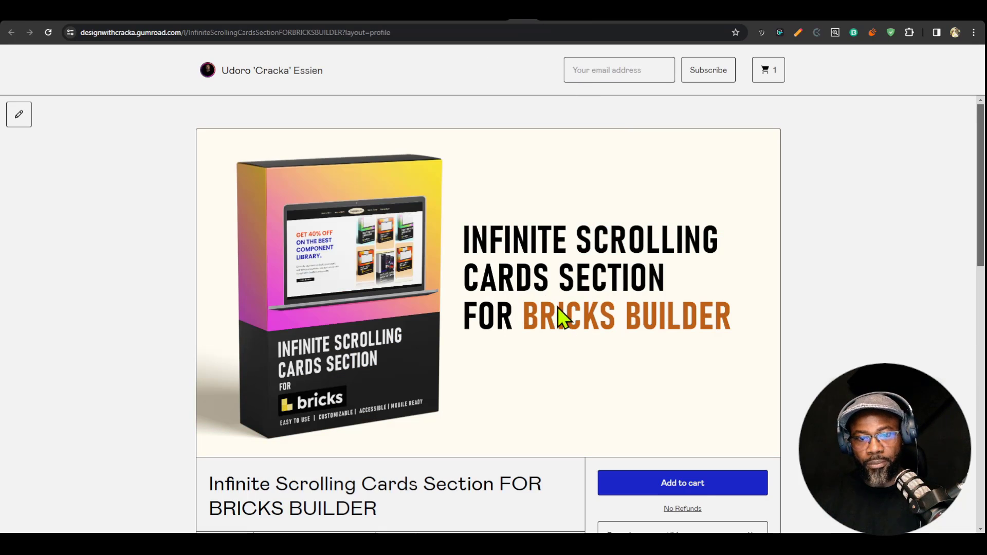
left_click(507, 25)
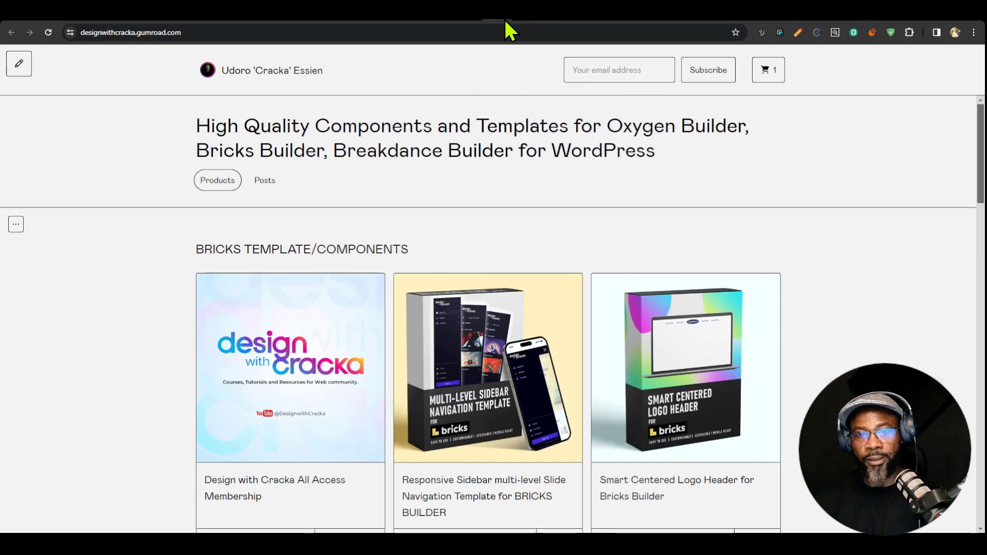
left_click(528, 22)
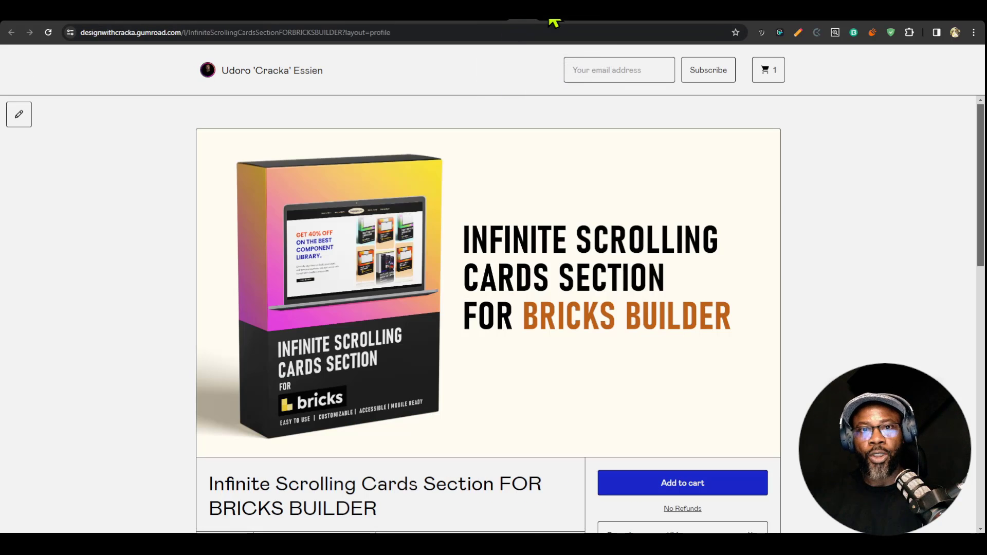
left_click(580, 22)
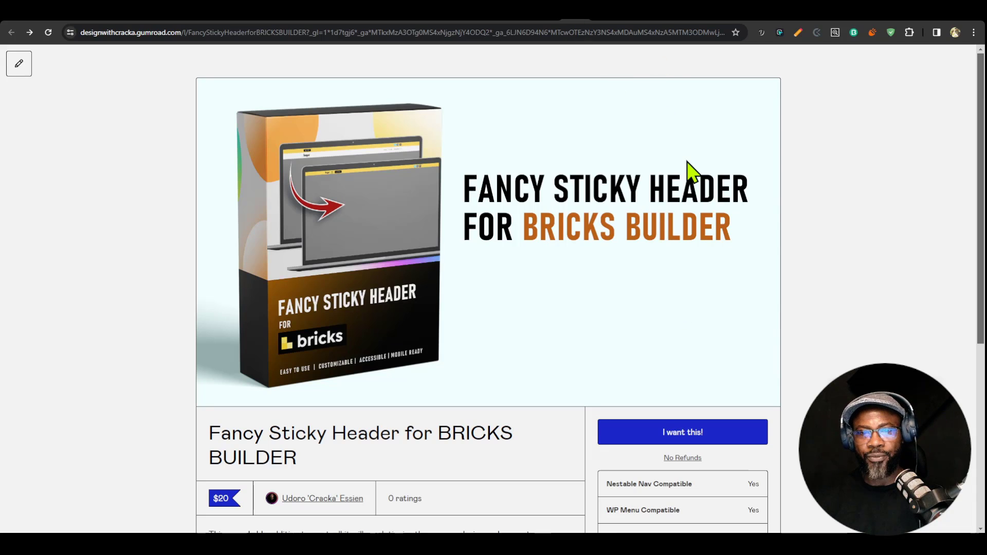
scroll(668, 185, "down", 4)
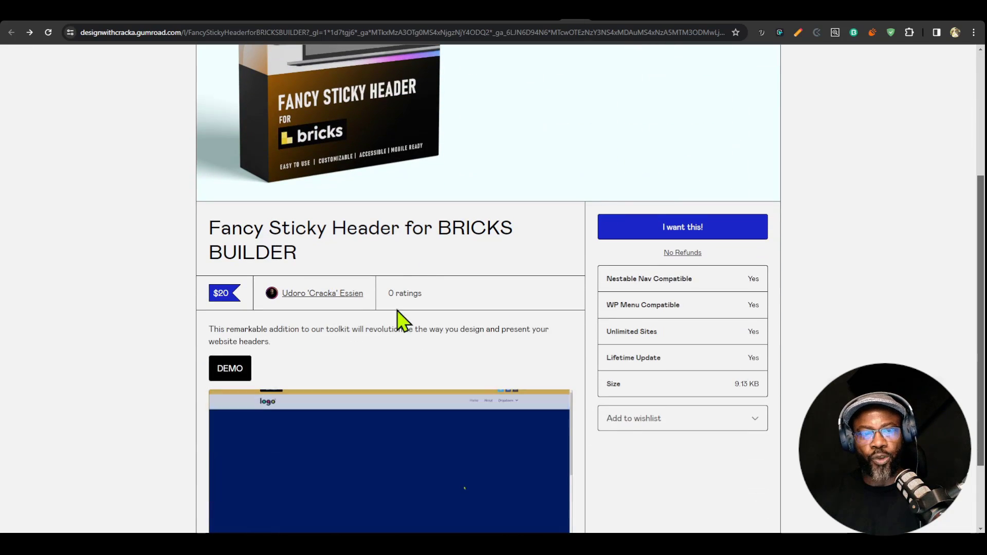
left_click(231, 374)
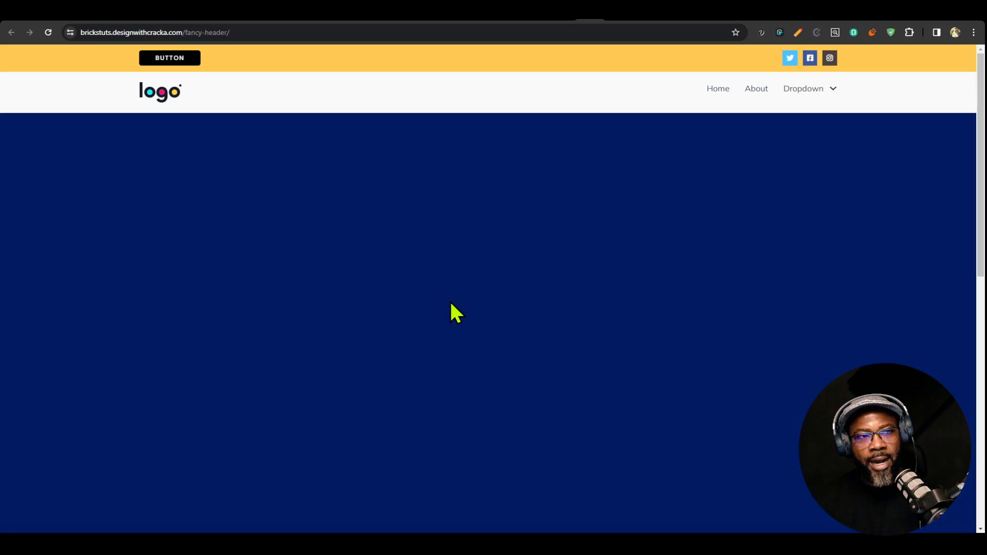
Step: Scroll the demo page down and up to watch the sticky header stay pinned
scroll(451, 304, "down", 2)
scroll(456, 302, "up", 2)
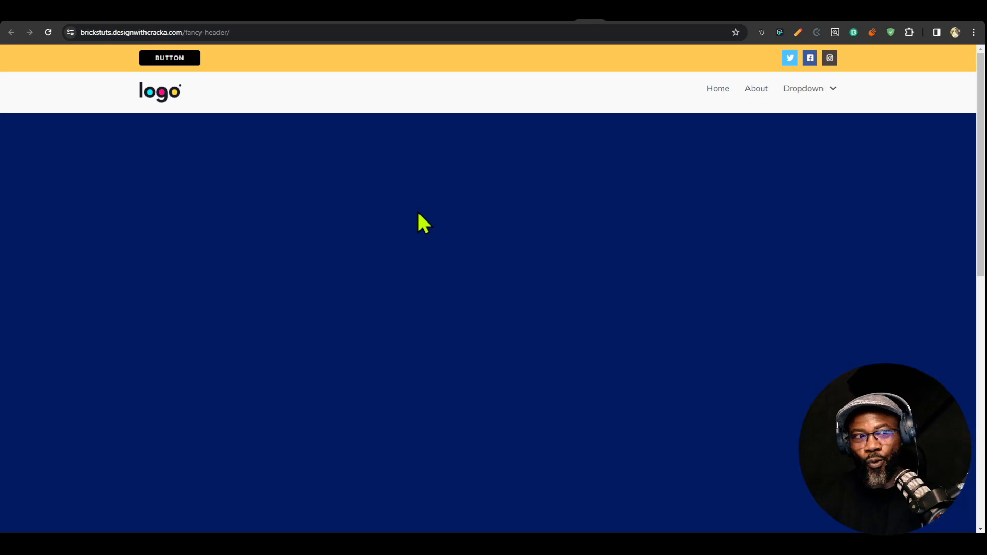
scroll(441, 183, "down", 9)
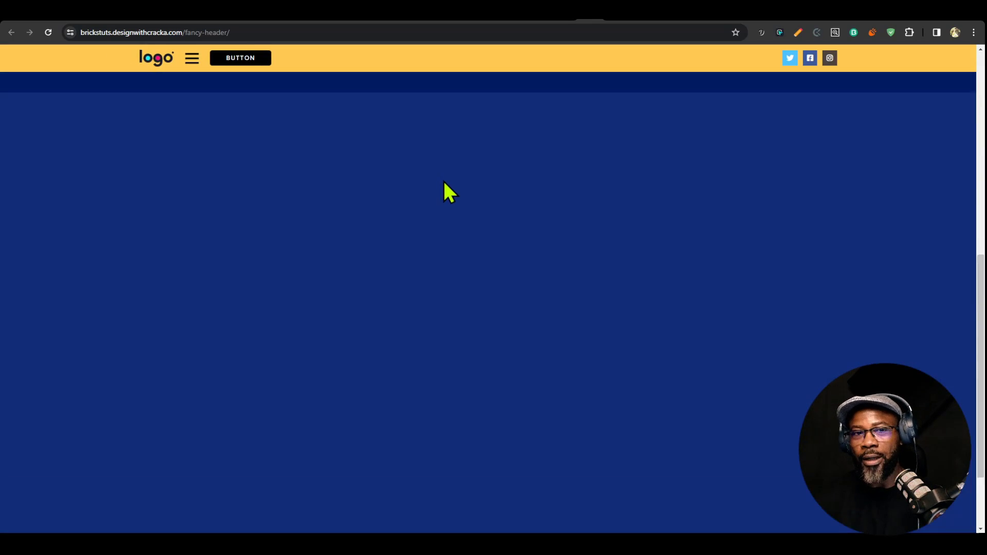
scroll(445, 187, "up", 9)
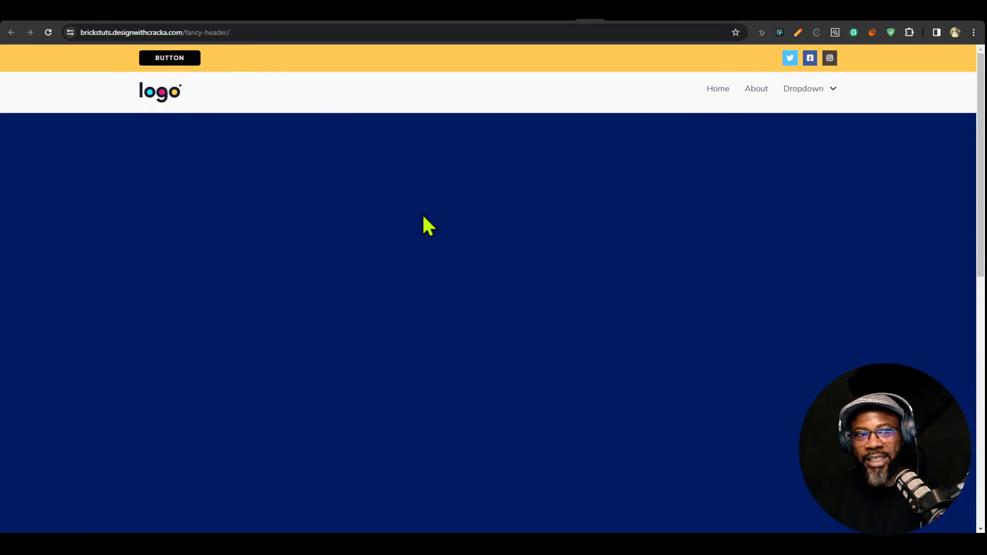
scroll(558, 246, "down", 8)
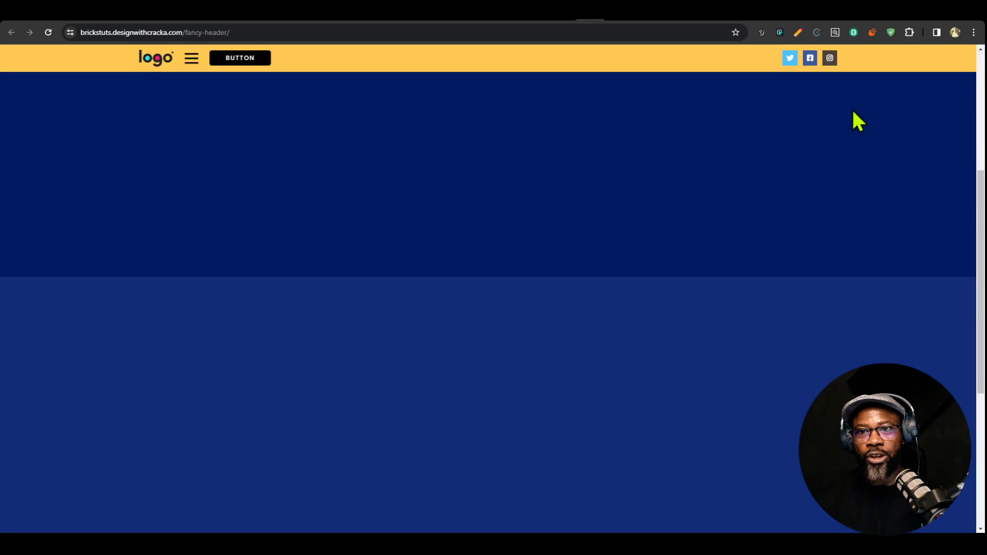
Step: Open, close and reopen the hamburger menu, scrolling to check the nav bar stays pinned
left_click(192, 58)
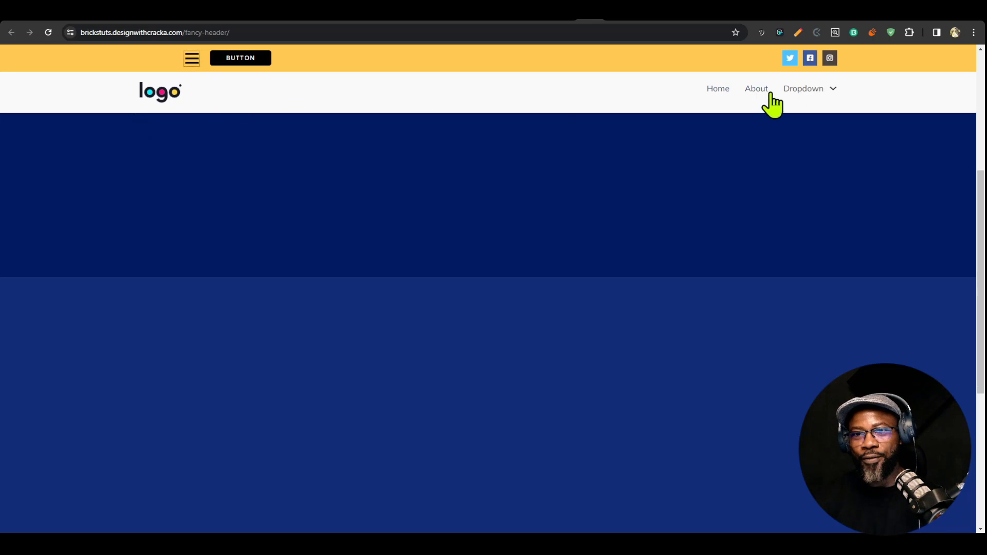
left_click(191, 60)
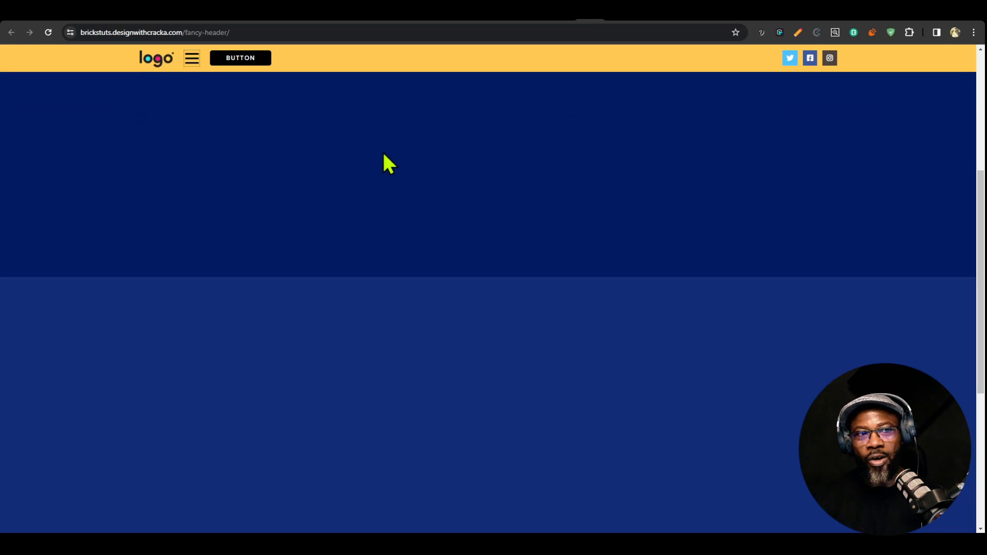
left_click(193, 60)
scroll(425, 222, "up", 3)
scroll(427, 227, "down", 5)
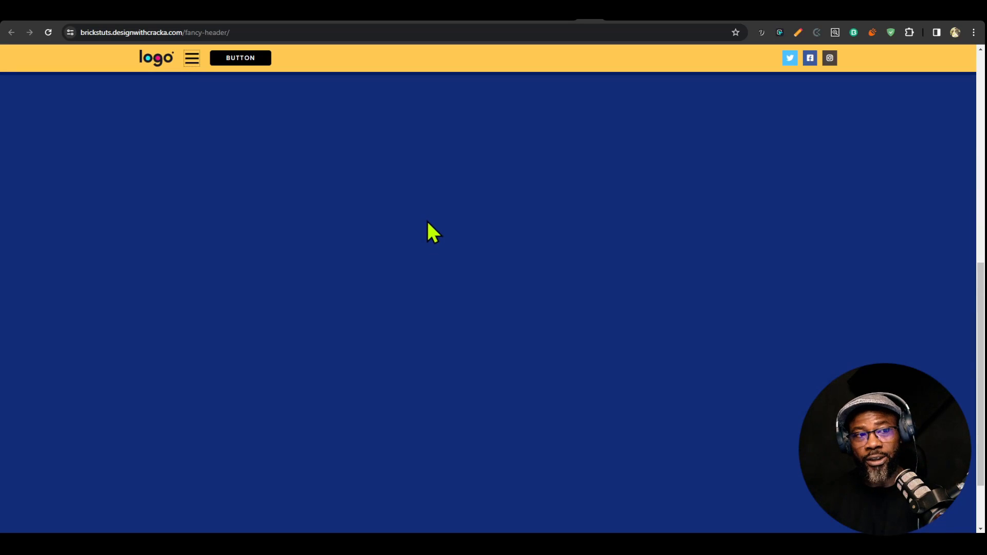
scroll(430, 231, "up", 10)
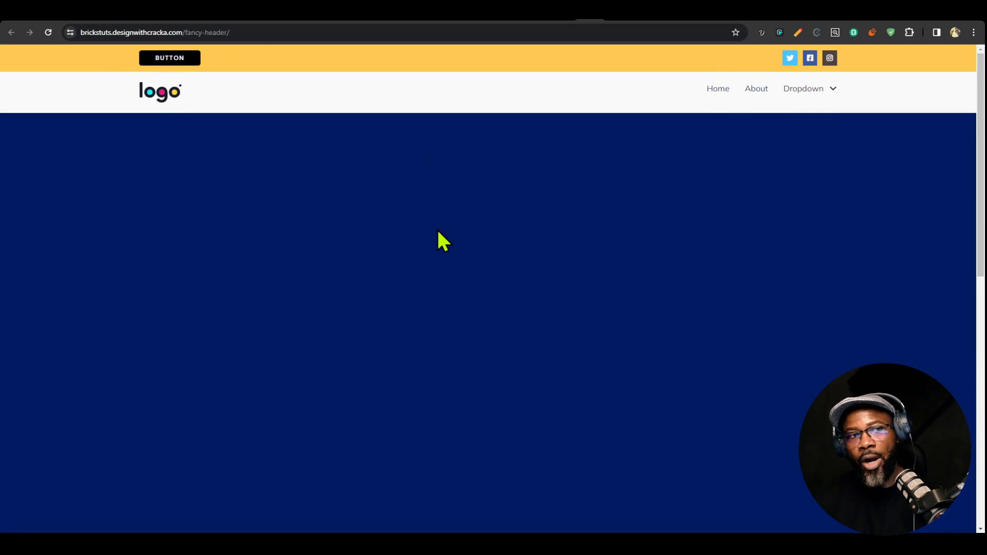
scroll(599, 200, "down", 5)
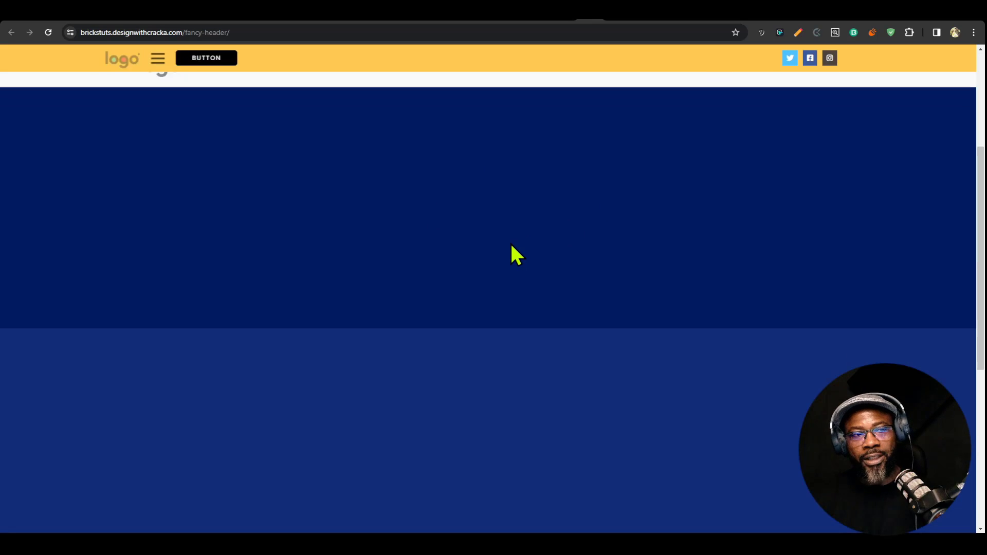
scroll(487, 241, "up", 10)
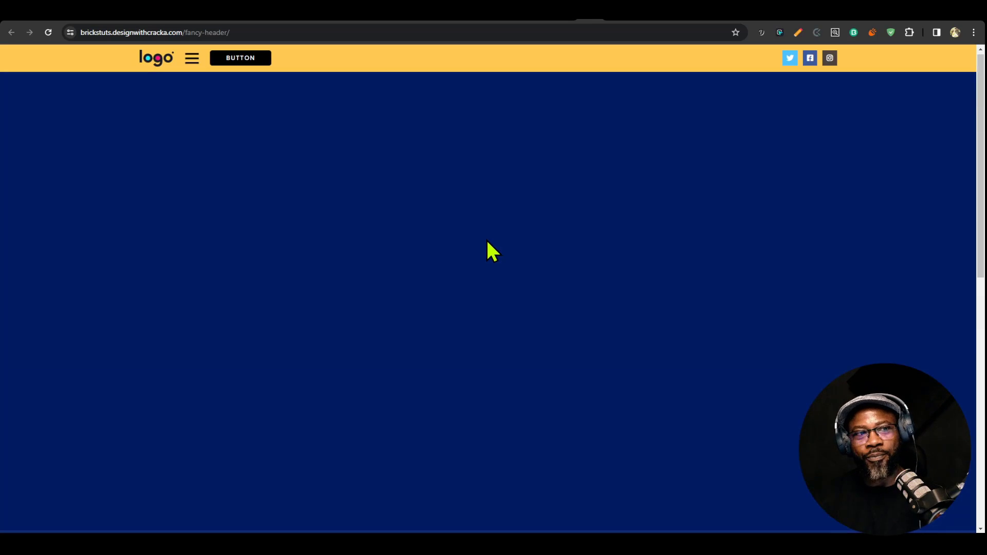
scroll(487, 240, "down", 4)
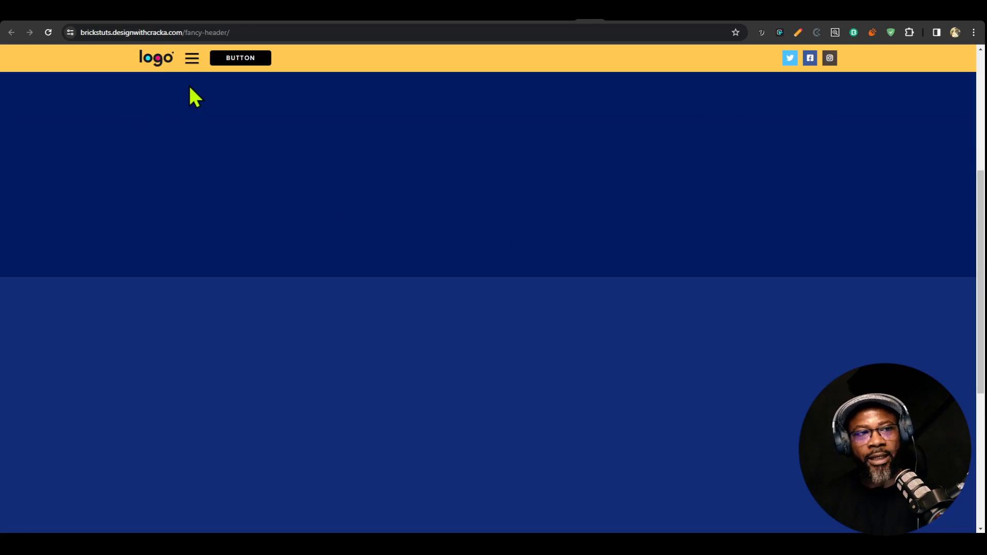
Step: Reopen the white Home, About and Dropdown nav bar, using Tab to focus the toggle
left_click(191, 58)
left_click(192, 58)
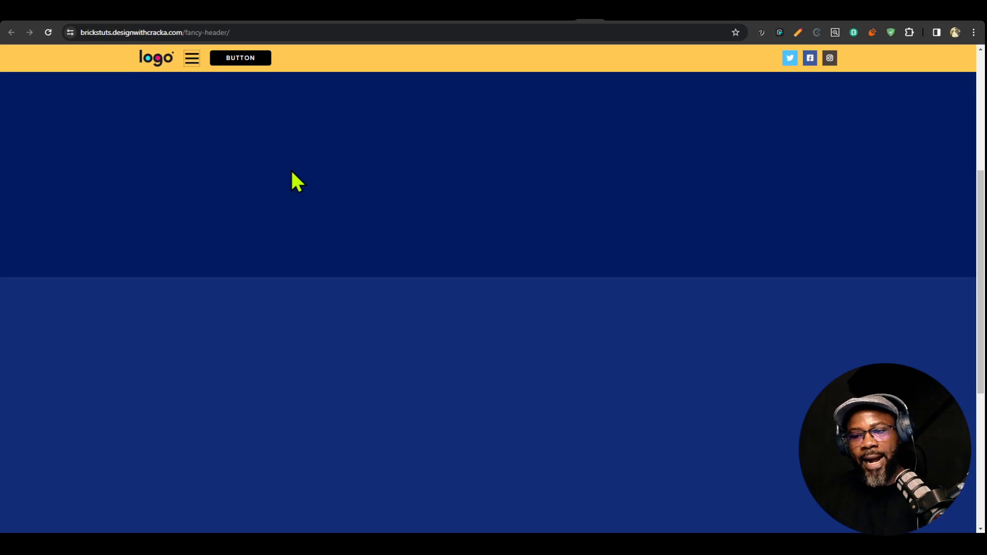
left_click(82, 67)
key("Tab")
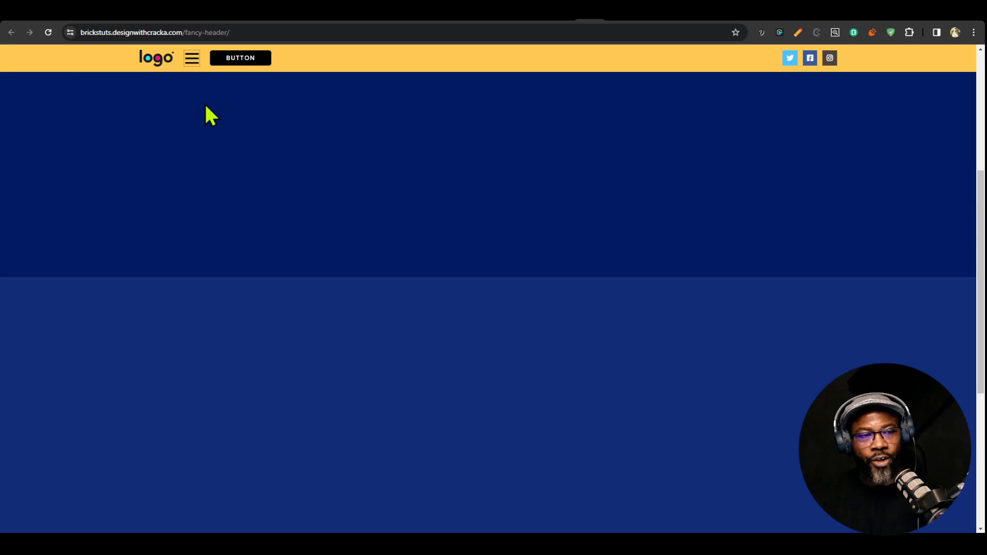
left_click(192, 57)
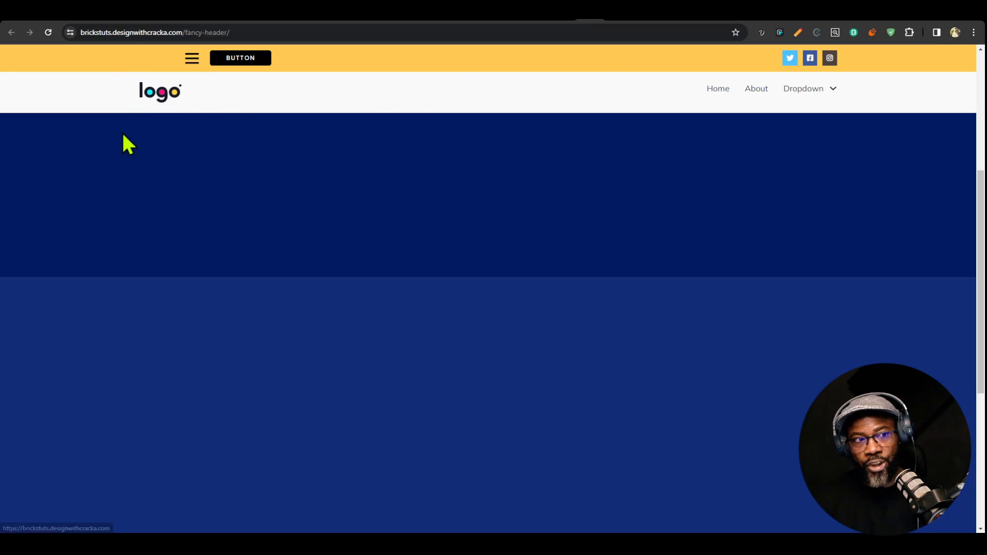
Step: Scroll the demo back to the top so the full header shows, then Tab onto Home
scroll(180, 120, "down", 3)
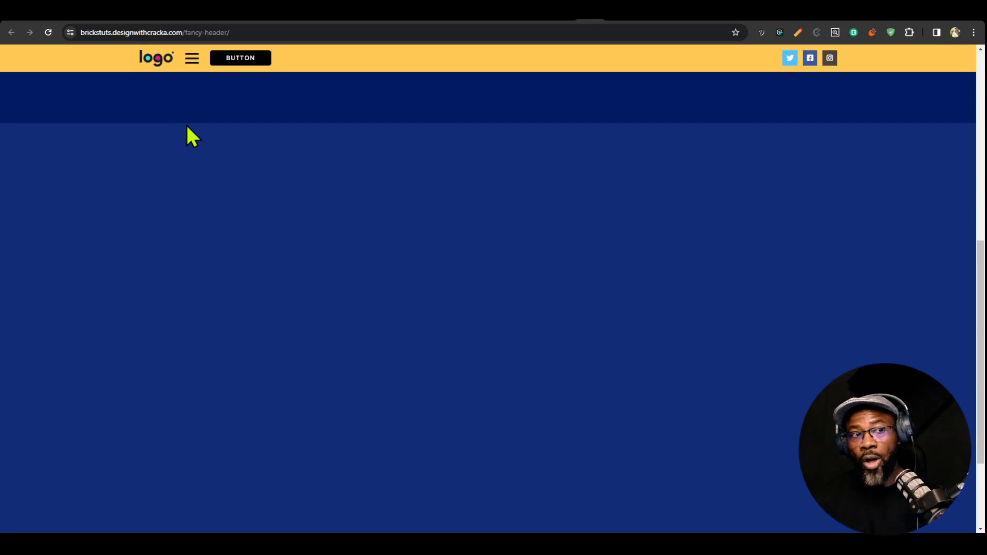
scroll(186, 124, "up", 5)
scroll(187, 168, "down", 2)
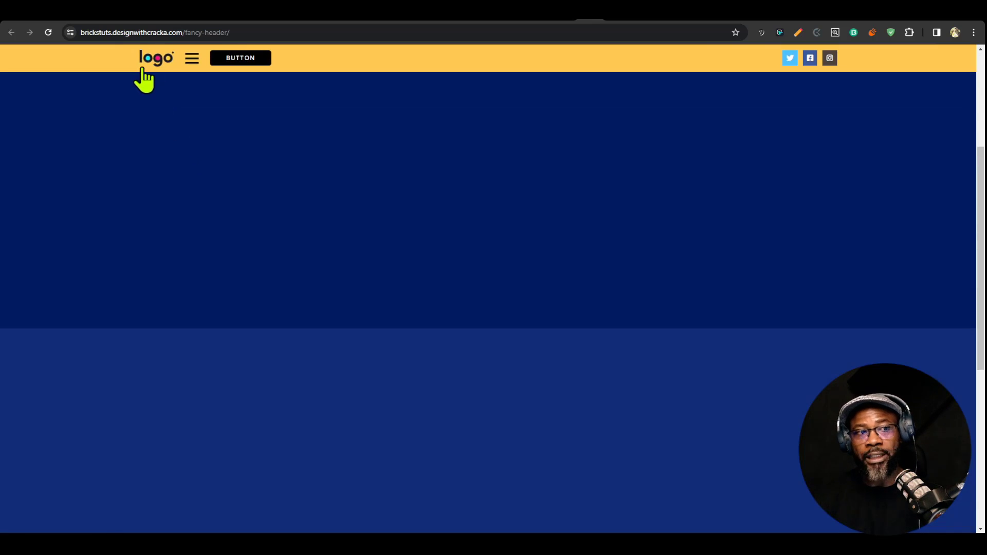
scroll(188, 147, "up", 3)
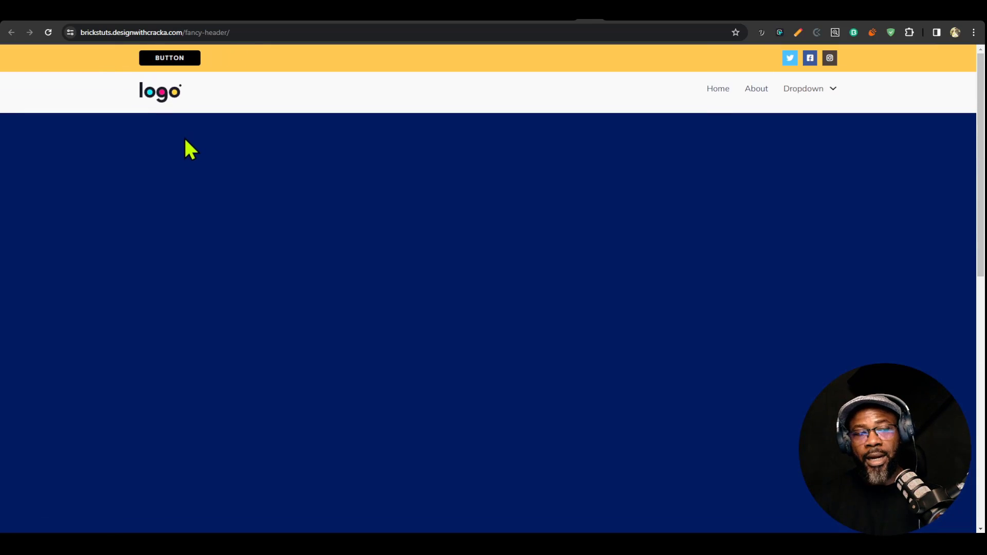
scroll(185, 140, "down", 3)
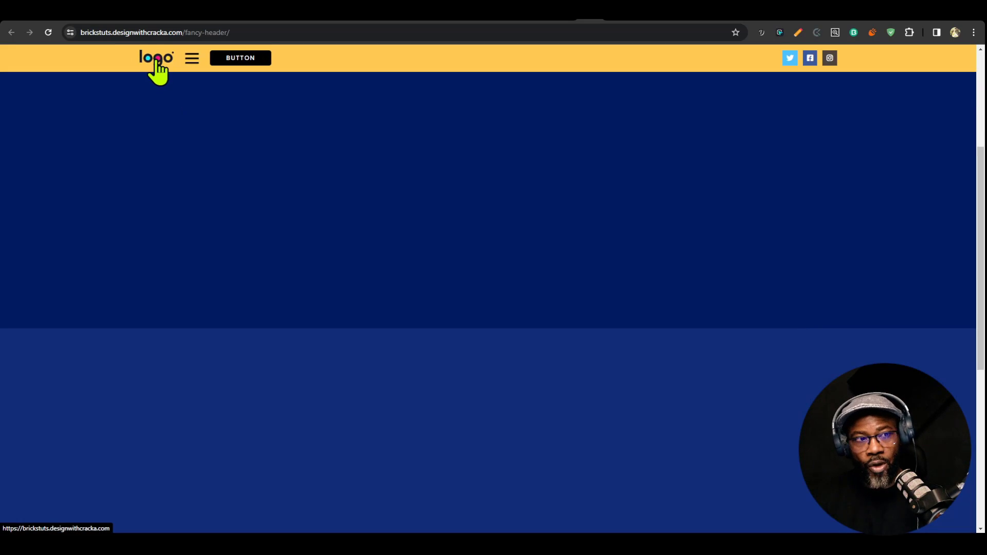
scroll(210, 137, "up", 5)
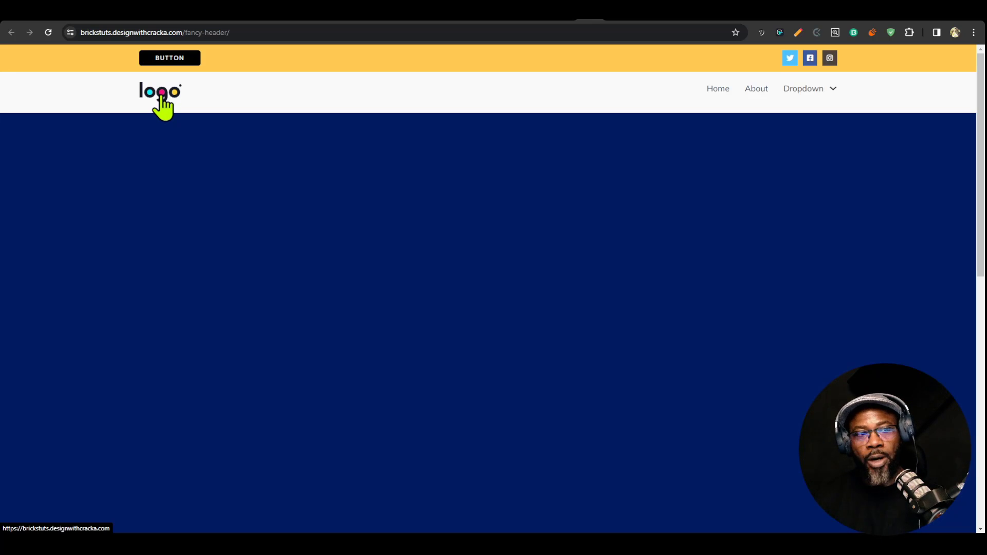
scroll(90, 111, "down", 5)
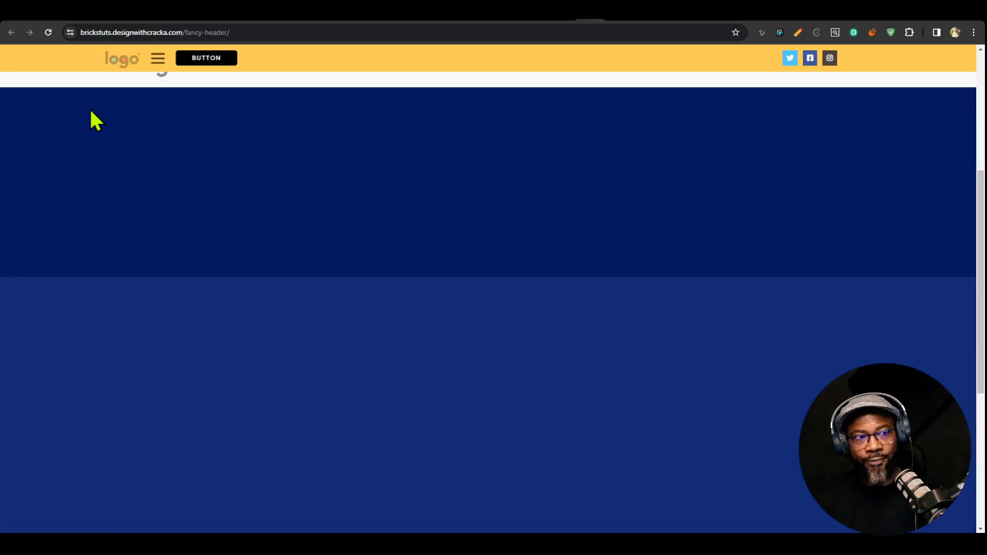
scroll(91, 103, "down", 3)
scroll(97, 97, "up", 6)
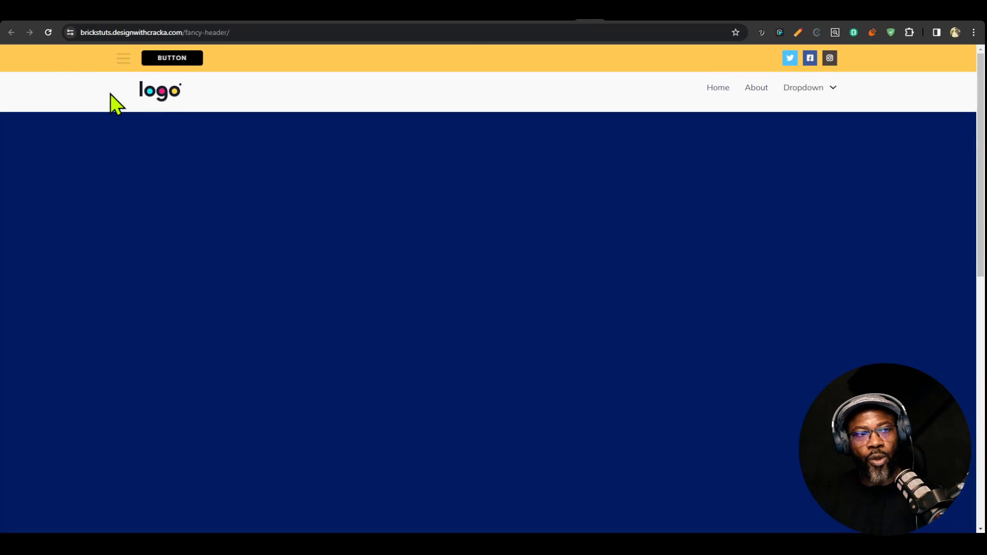
key("Tab")
key("Tab")
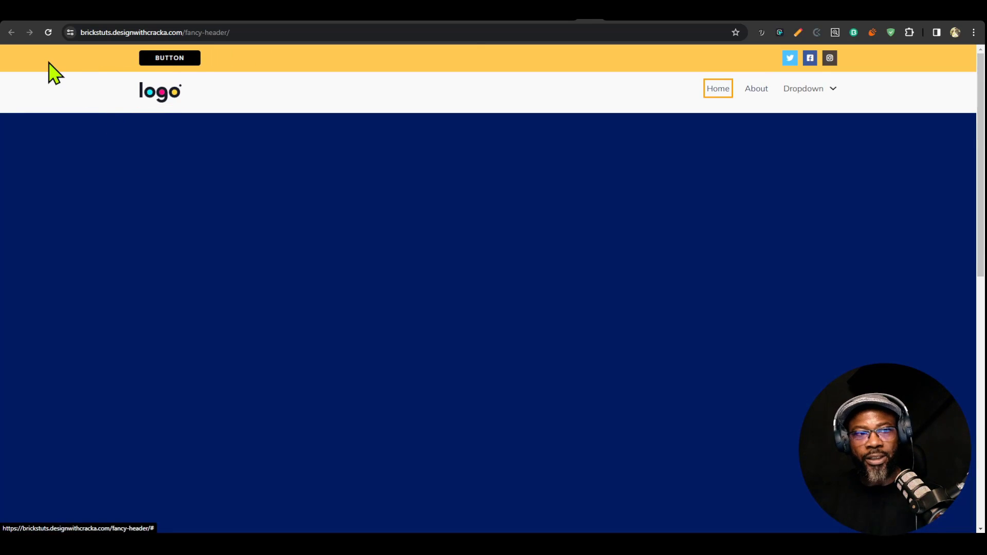
key("shift+Tab")
key("Tab")
key("shift+Tab")
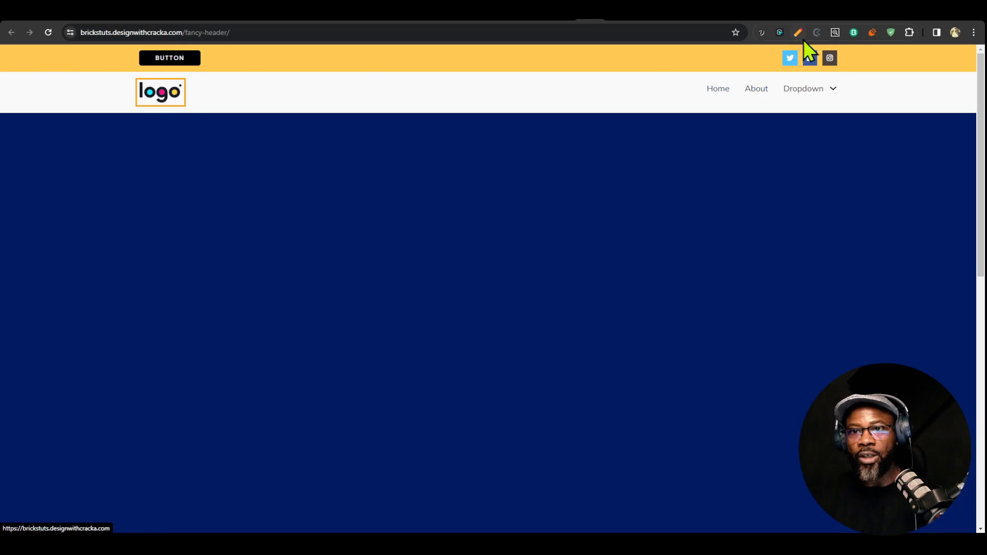
scroll(137, 91, "down", 4)
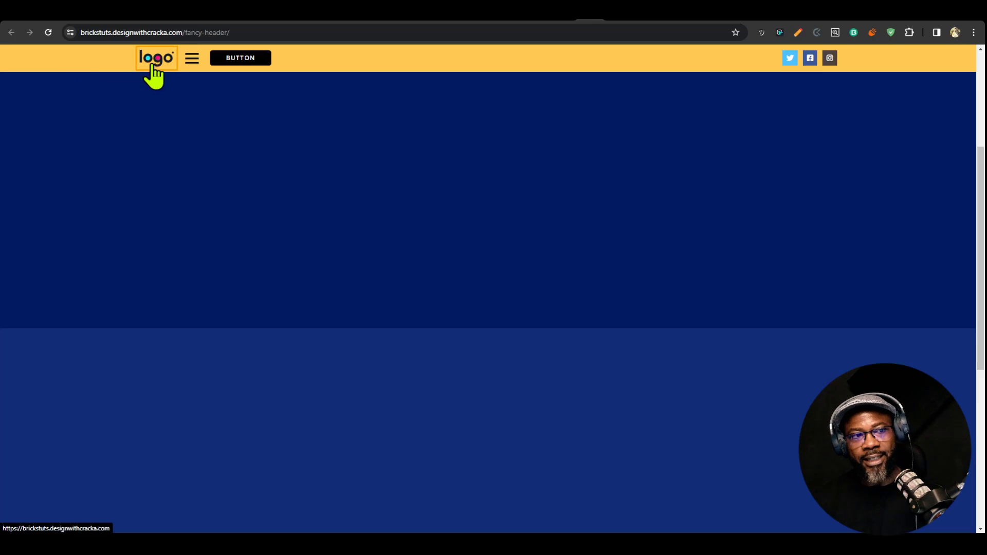
key("Tab")
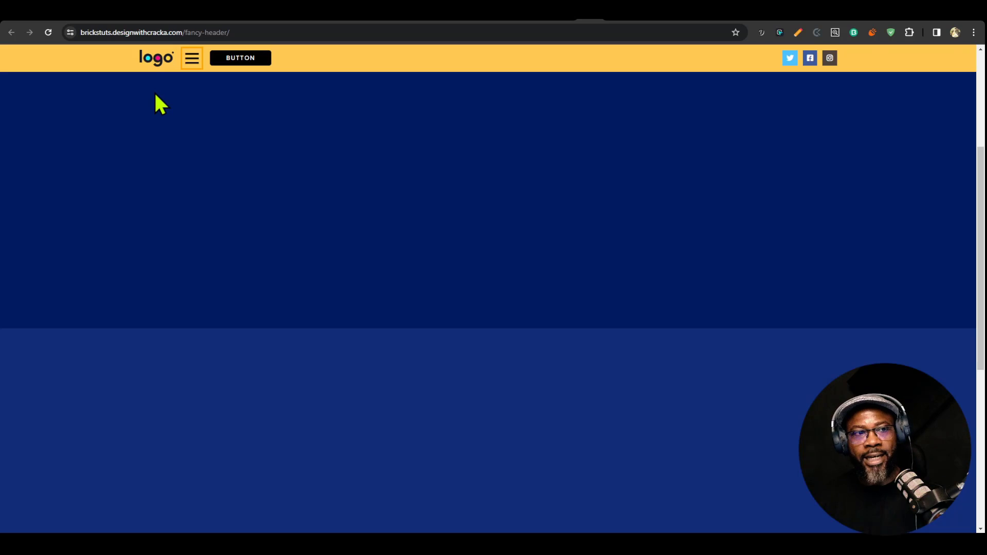
key("shift+Tab")
key("shift+Tab")
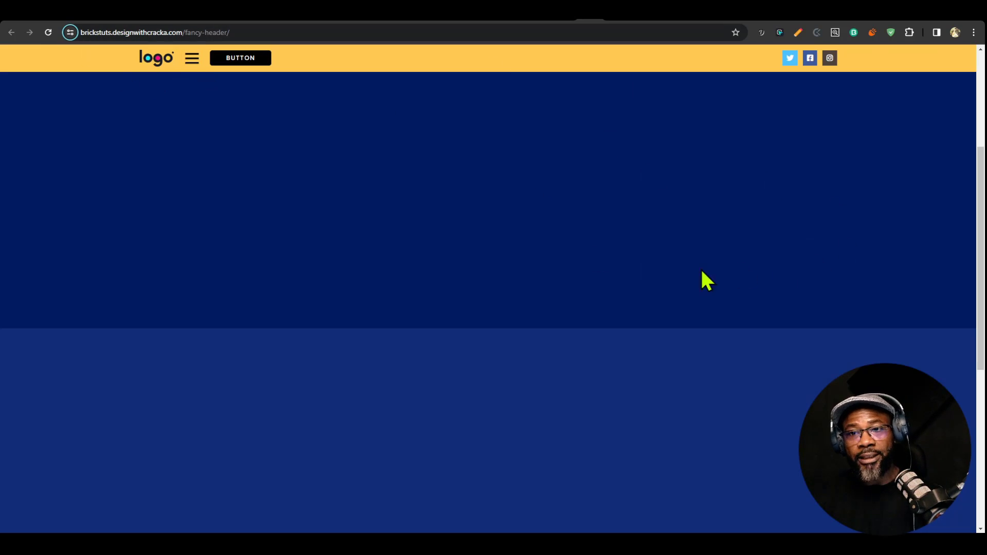
key("Tab")
key("Tab")
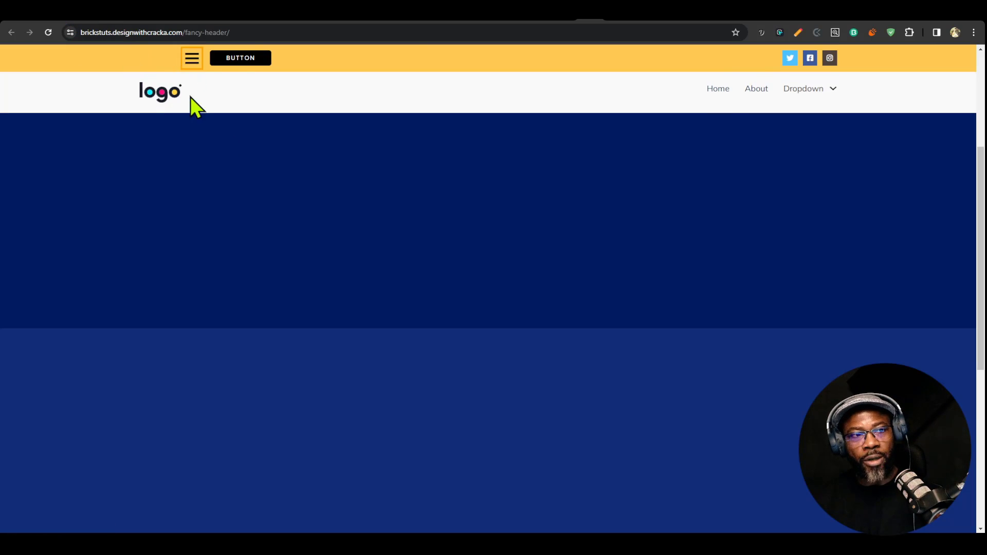
key("shift+Tab")
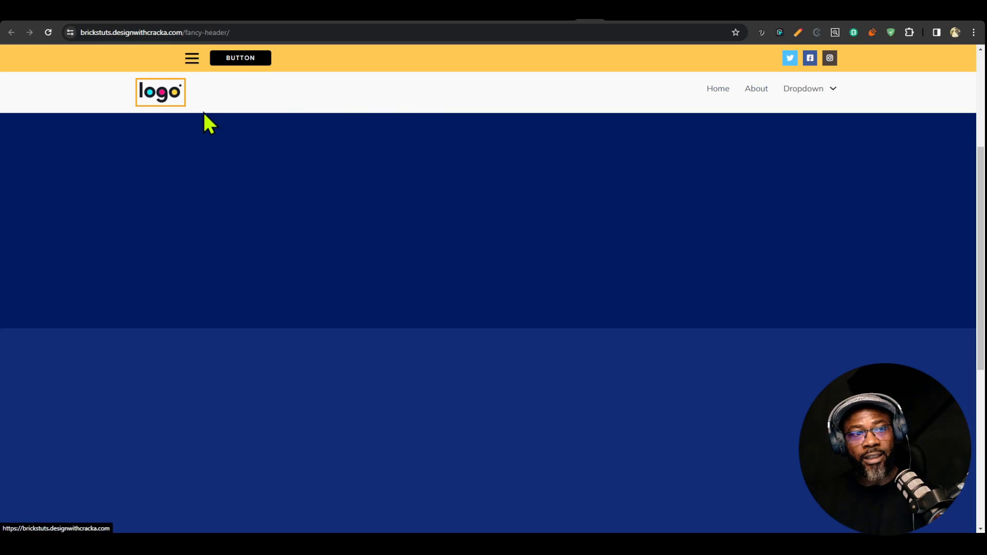
left_click(329, 90)
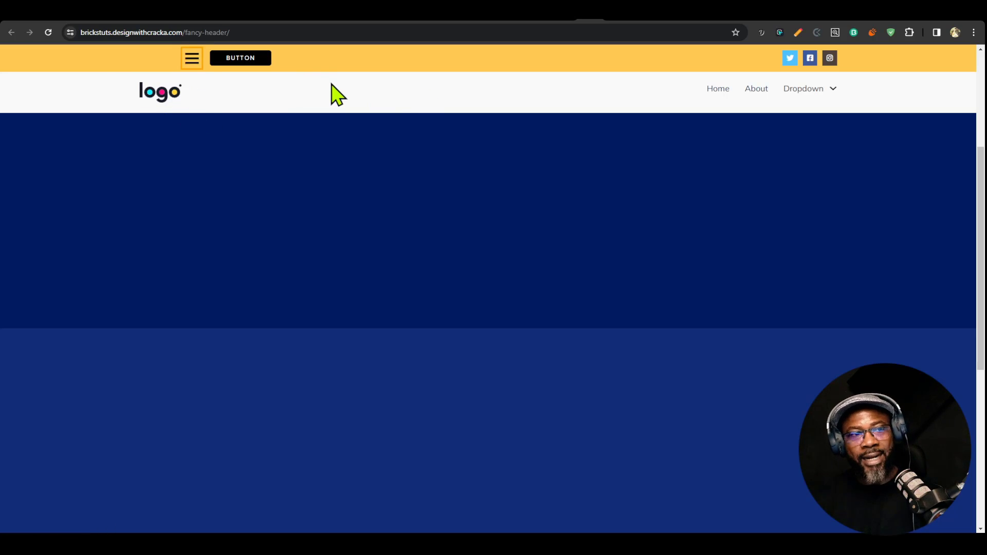
scroll(333, 90, "up", 5)
key("Tab")
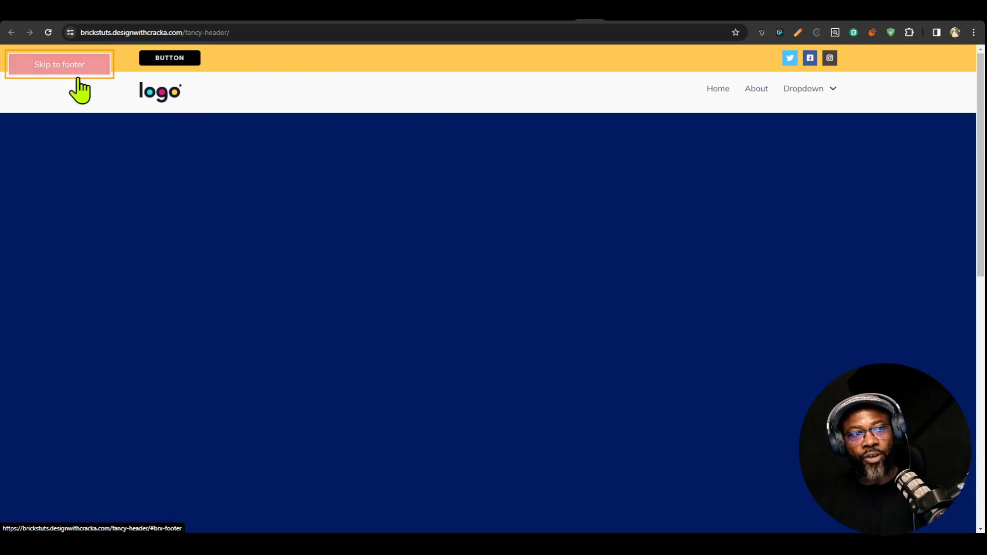
key("Tab")
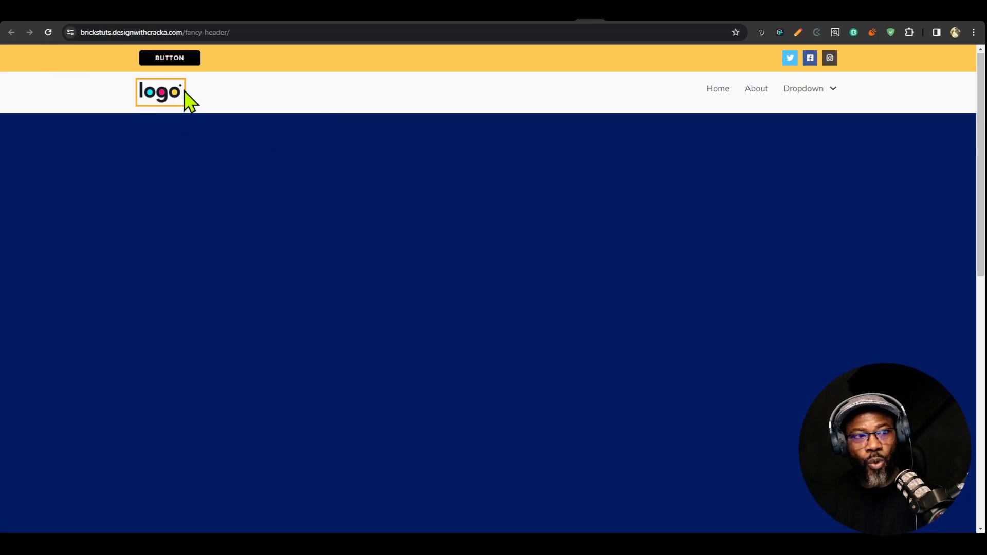
scroll(183, 95, "down", 5)
scroll(239, 82, "up", 5)
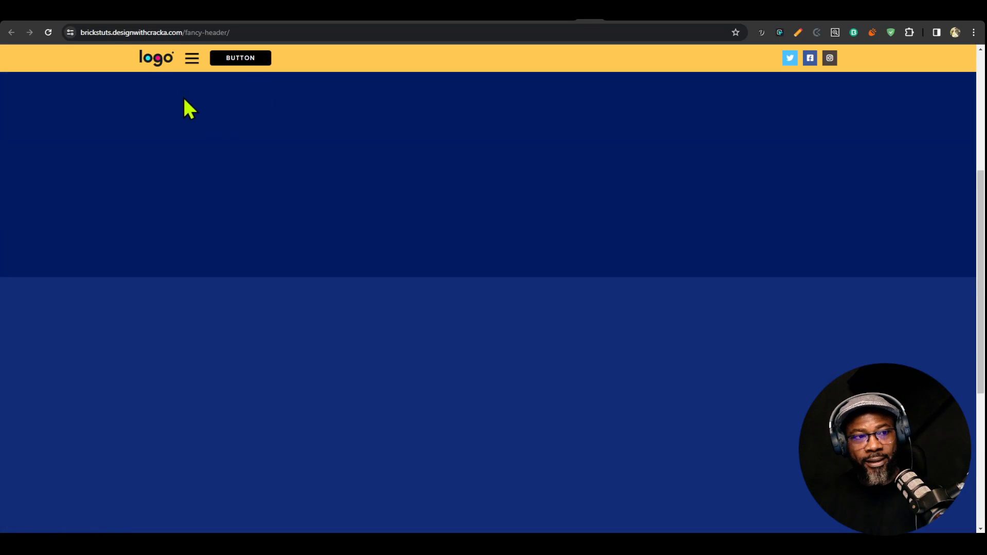
scroll(154, 93, "down", 5)
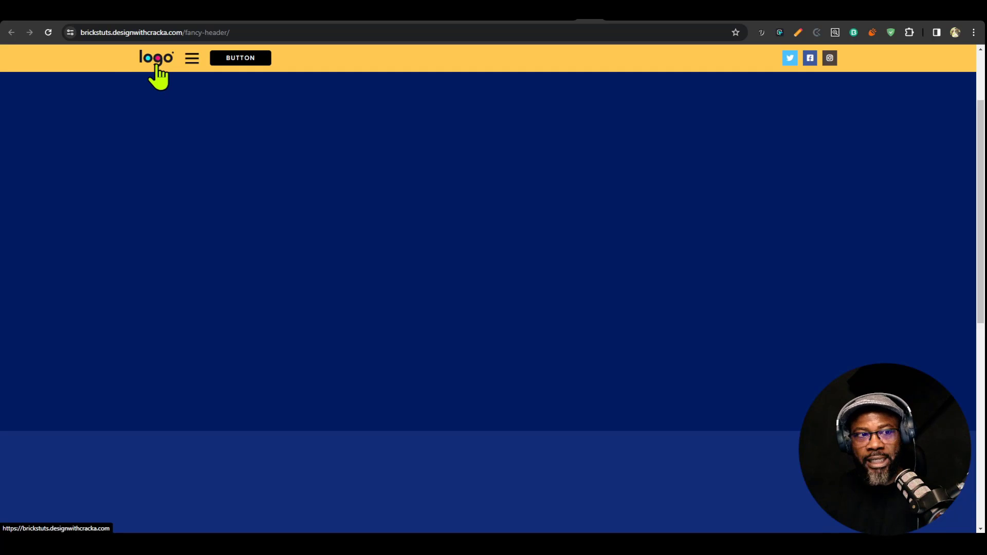
scroll(211, 131, "up", 5)
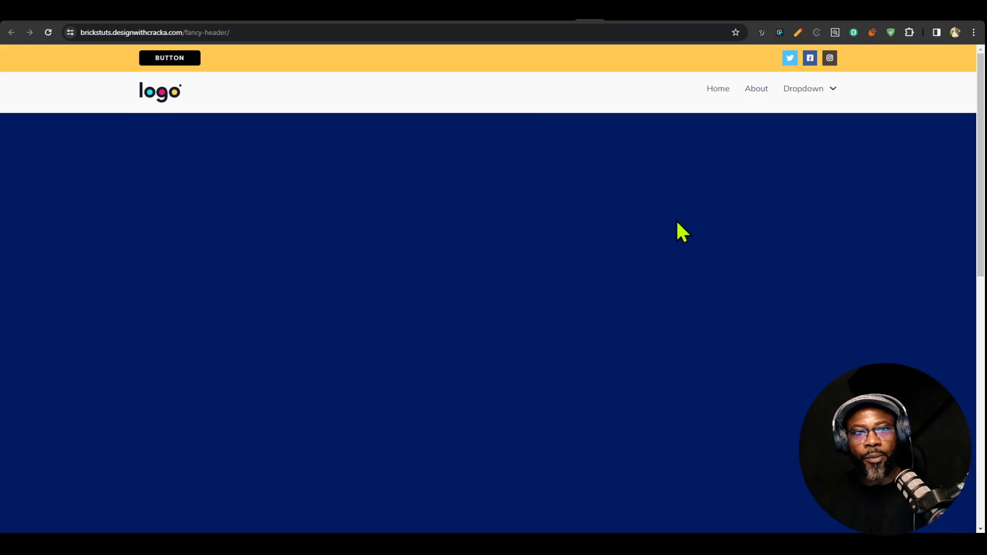
key("ctrl+shift+m")
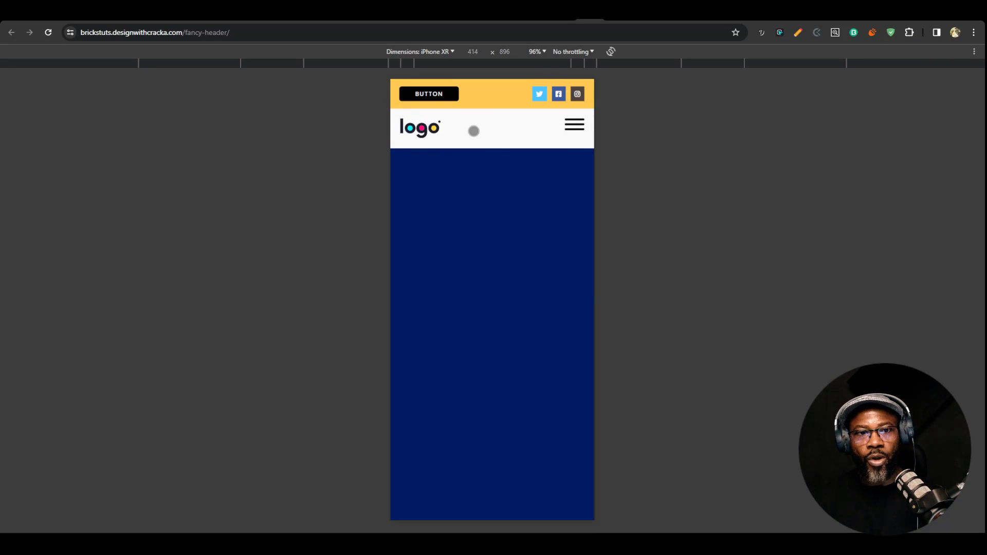
scroll(469, 131, "down", 3)
scroll(469, 132, "down", 2)
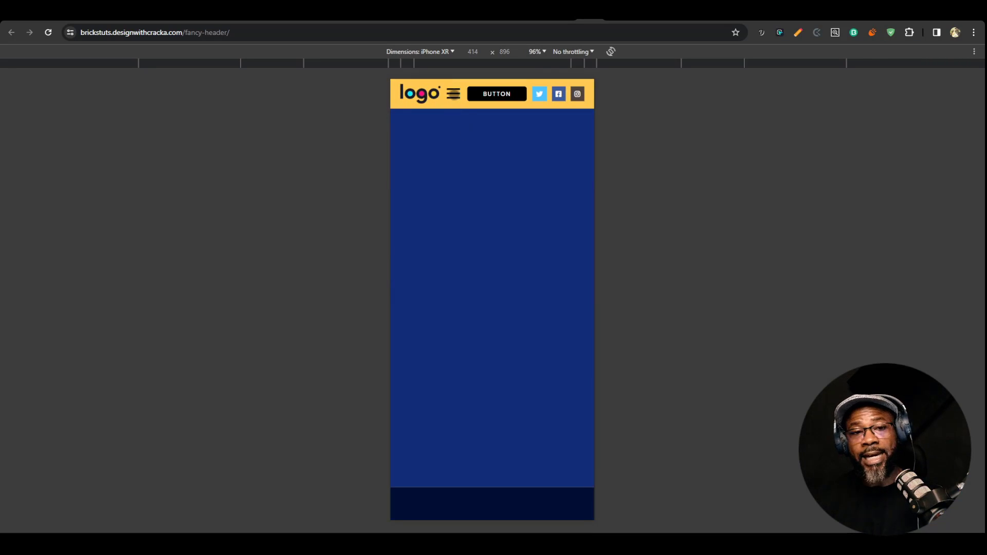
left_click(454, 94)
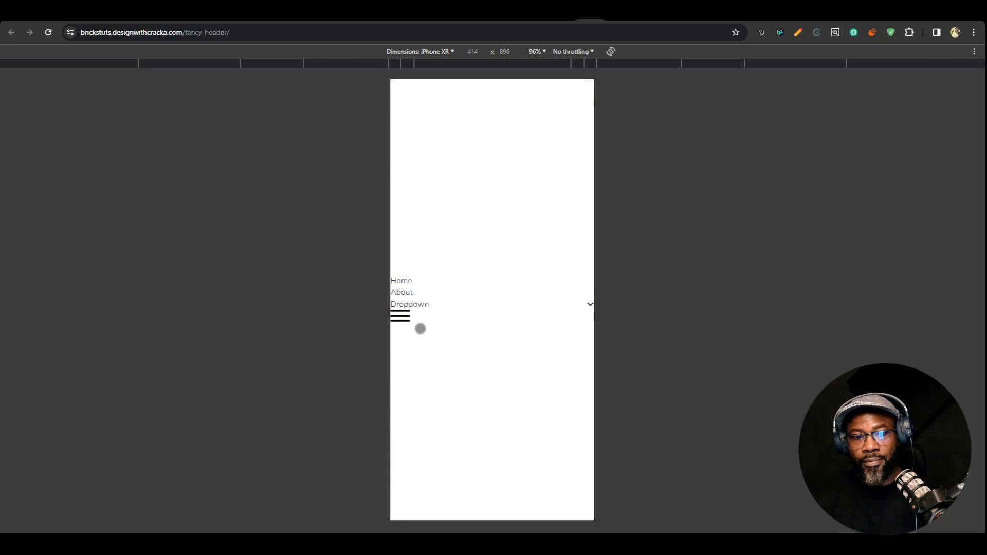
left_click(400, 316)
left_click(451, 94)
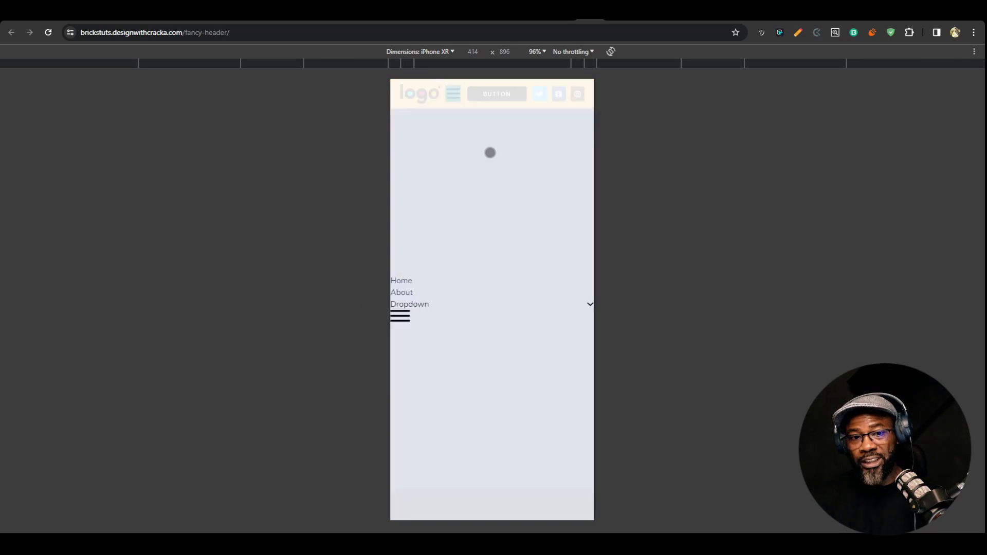
left_click(432, 146)
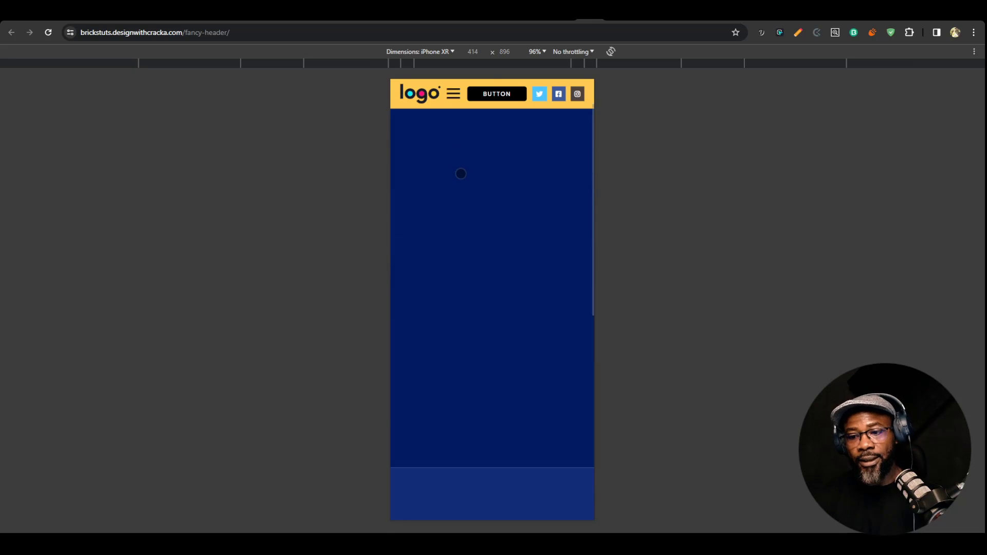
scroll(454, 161, "down", 2)
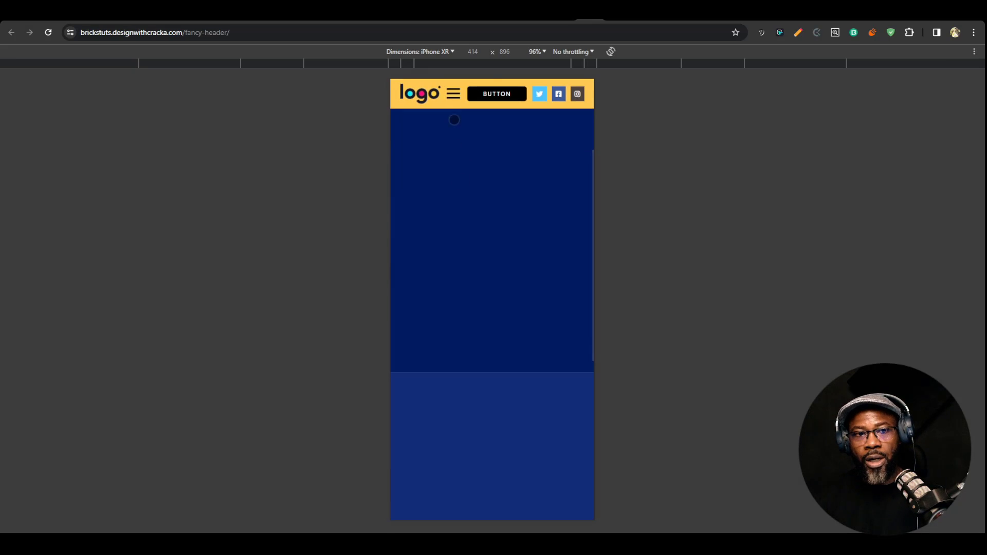
left_click(453, 94)
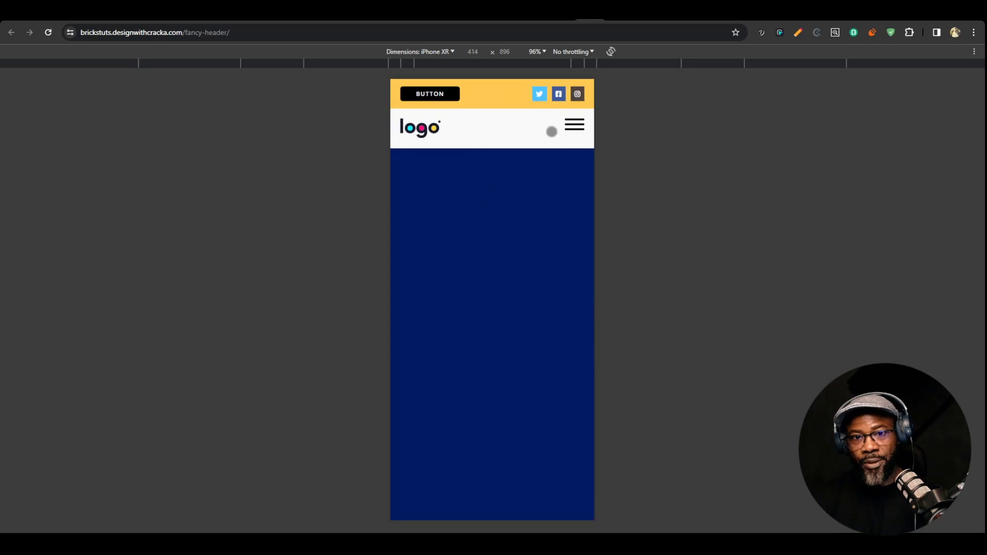
scroll(485, 152, "down", 3)
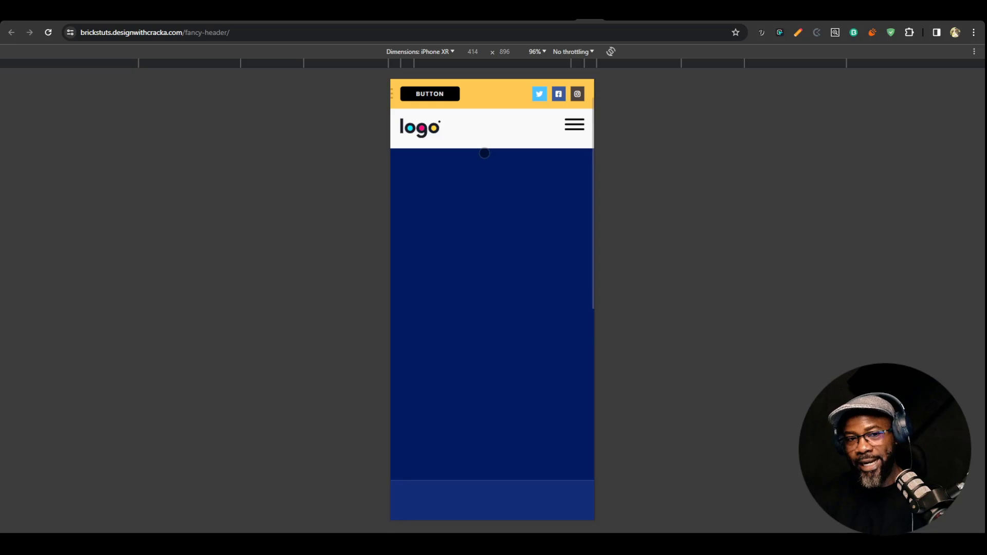
scroll(473, 155, "up", 3)
scroll(463, 153, "down", 3)
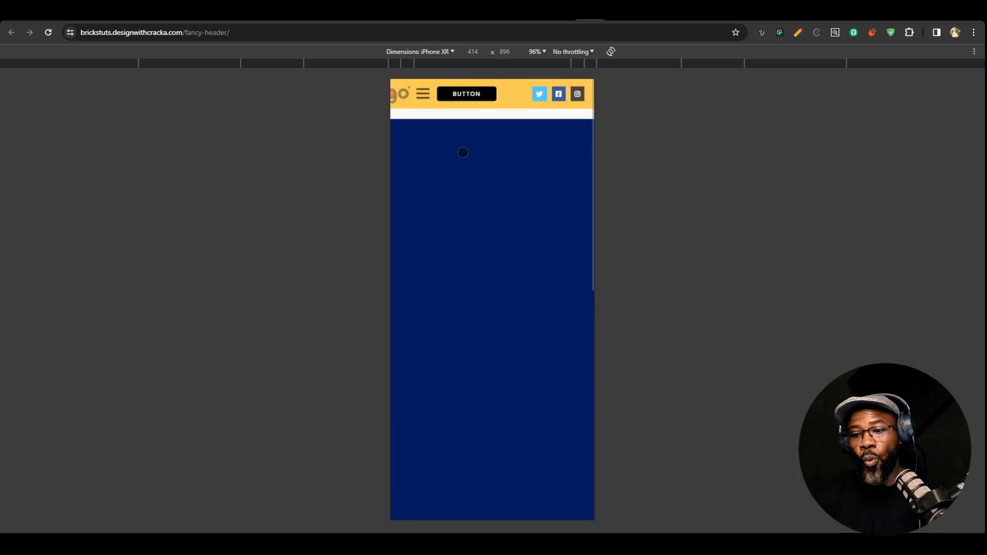
scroll(463, 150, "up", 3)
left_click(533, 183)
key("ctrl+shift+m")
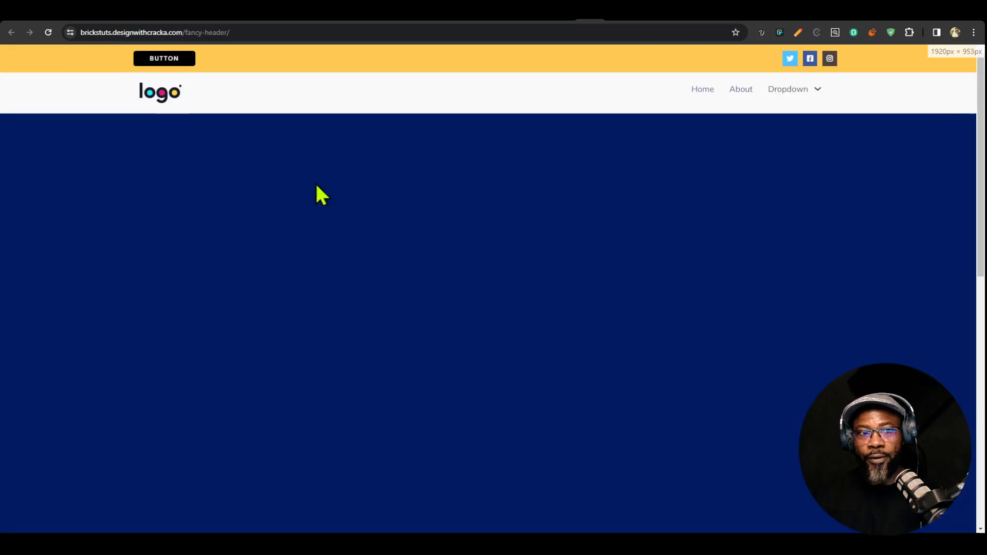
scroll(159, 162, "down", 3)
scroll(171, 128, "up", 2)
scroll(171, 128, "down", 5)
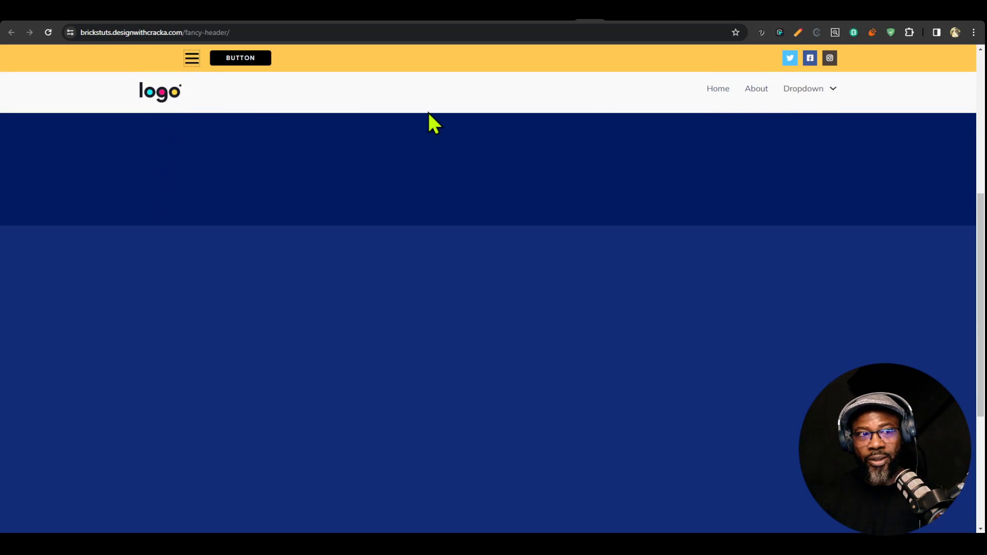
key("ctrl+shift+m")
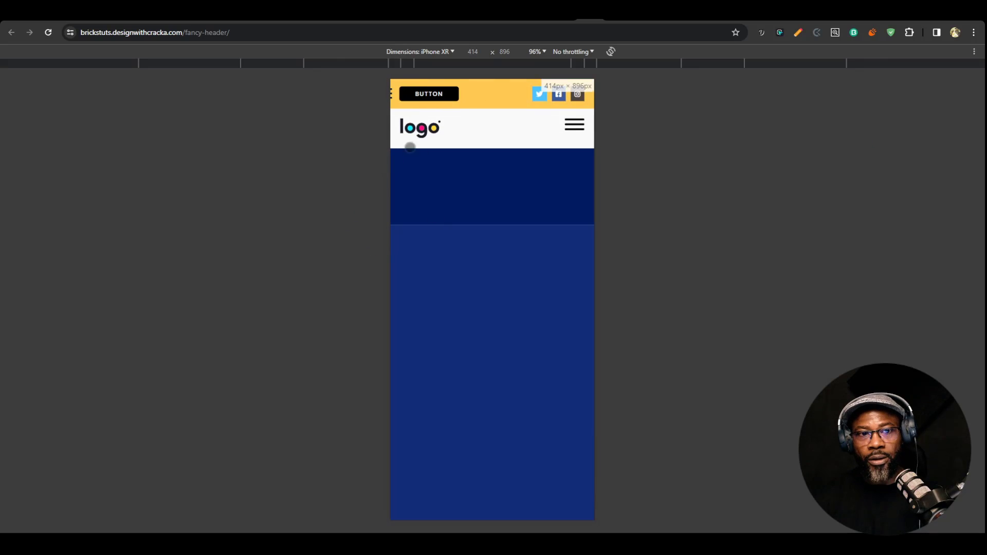
scroll(449, 161, "down", 3)
left_click(454, 94)
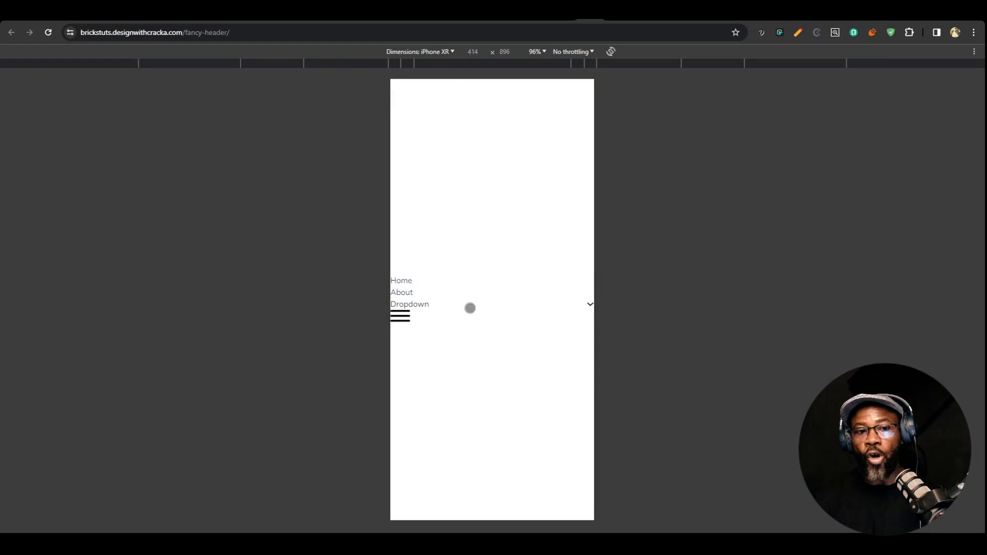
left_click(414, 317)
scroll(463, 177, "down", 3)
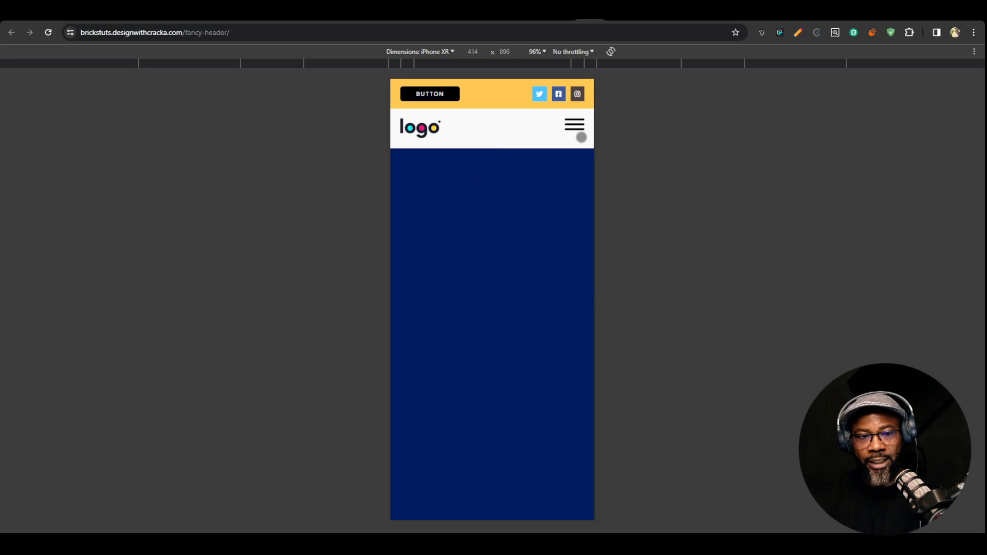
key("ctrl+shift+m")
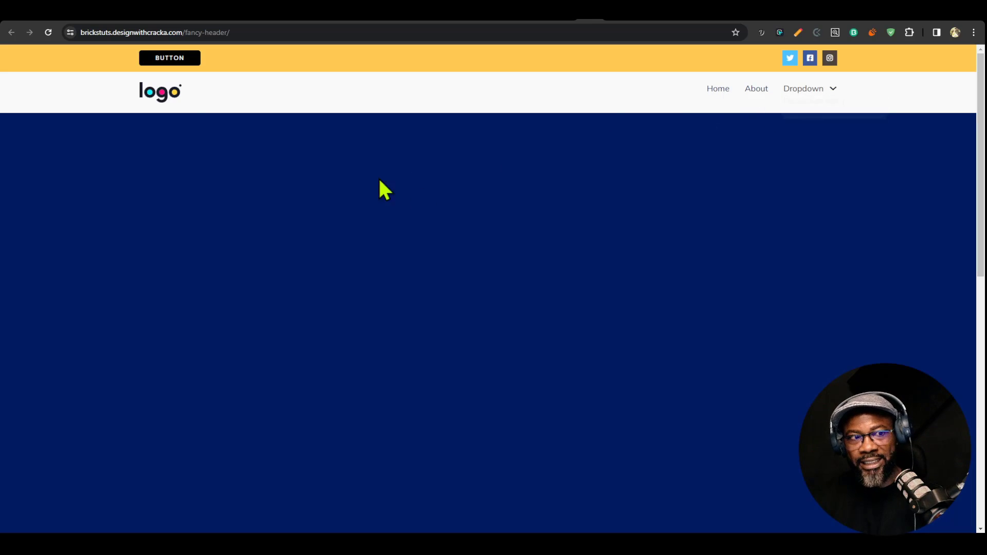
Step: Reveal the Dropdown nav item's submenu and scroll the page to check the header
mouse_move(808, 89)
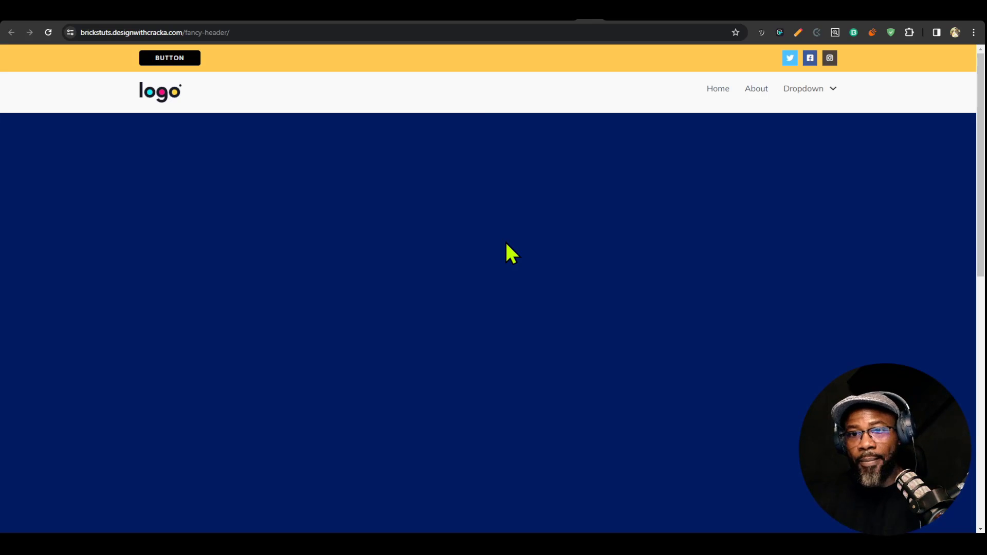
mouse_move(834, 101)
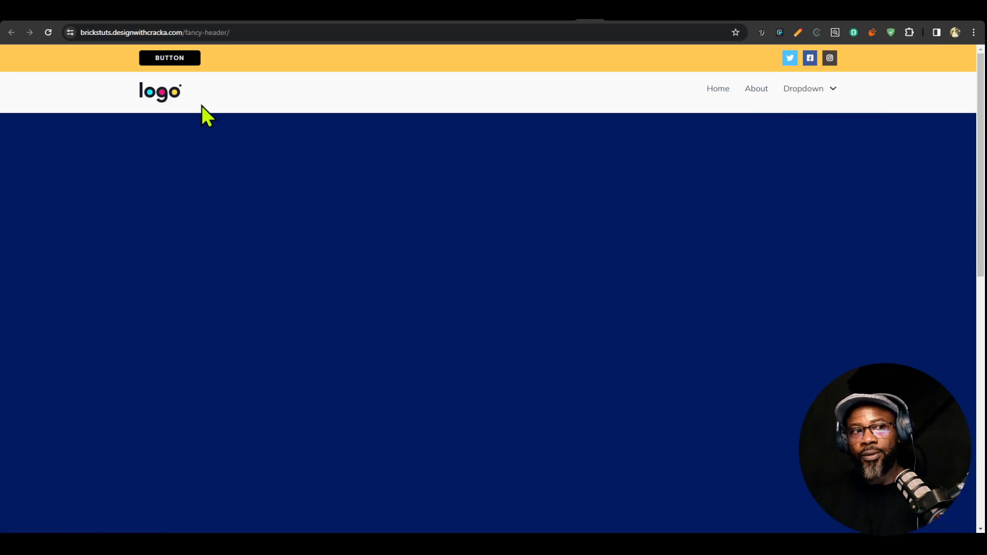
scroll(391, 234, "down", 5)
scroll(341, 225, "up", 5)
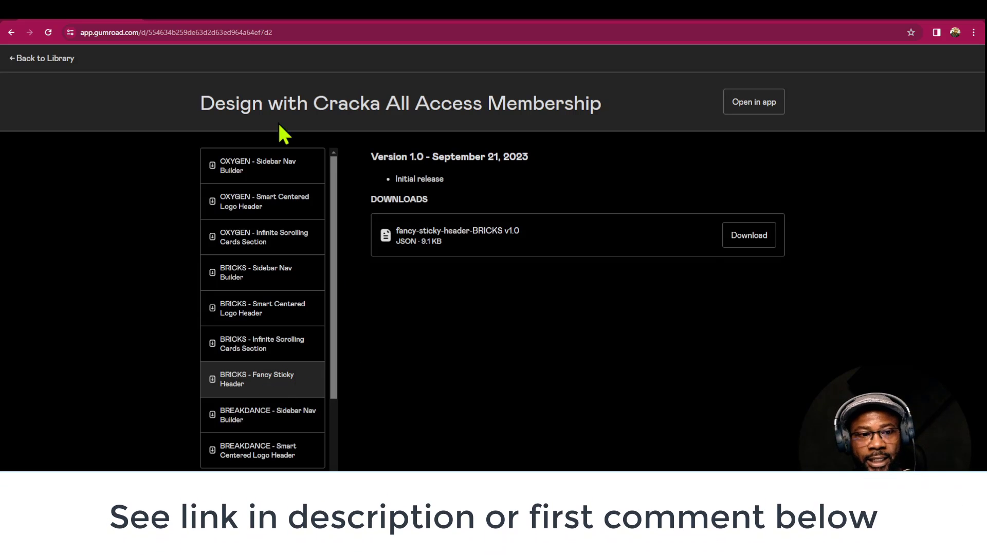
Step: Download fancy-sticky-header-BRICKS v1.0.json, open it in a new tab and select all its text
left_click_drag(434, 21, 986, 51)
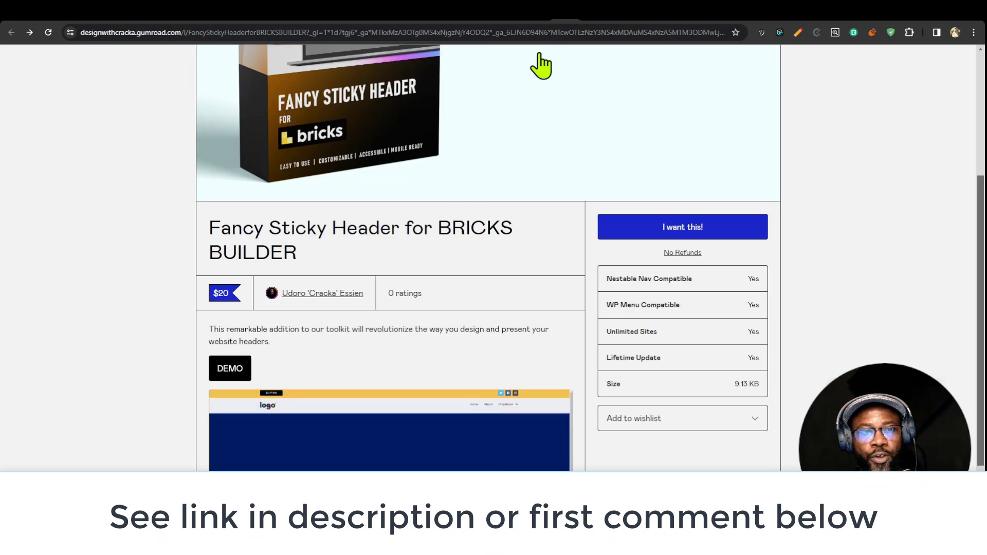
scroll(429, 252, "up", 4)
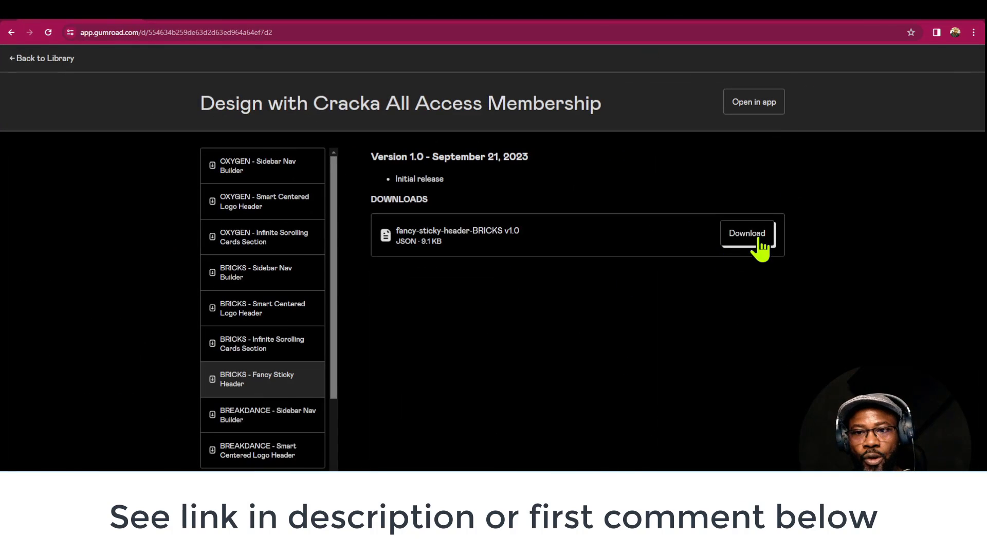
left_click(760, 247)
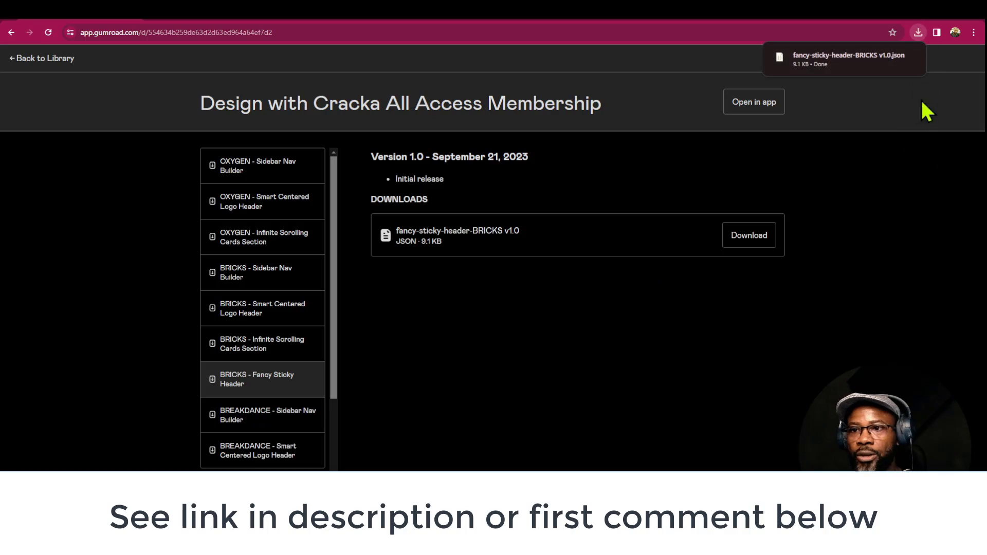
left_click_drag(815, 76, 339, 26)
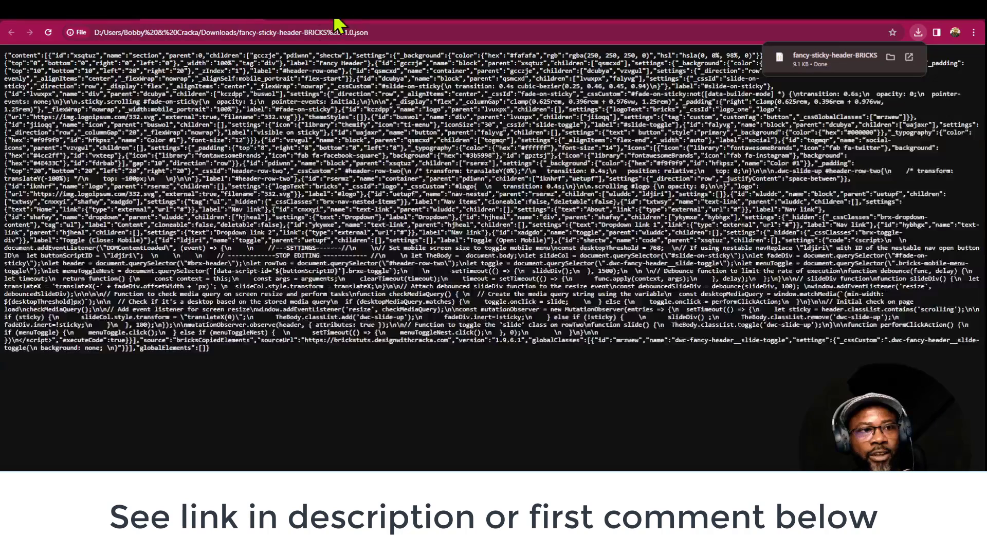
key("ctrl+a")
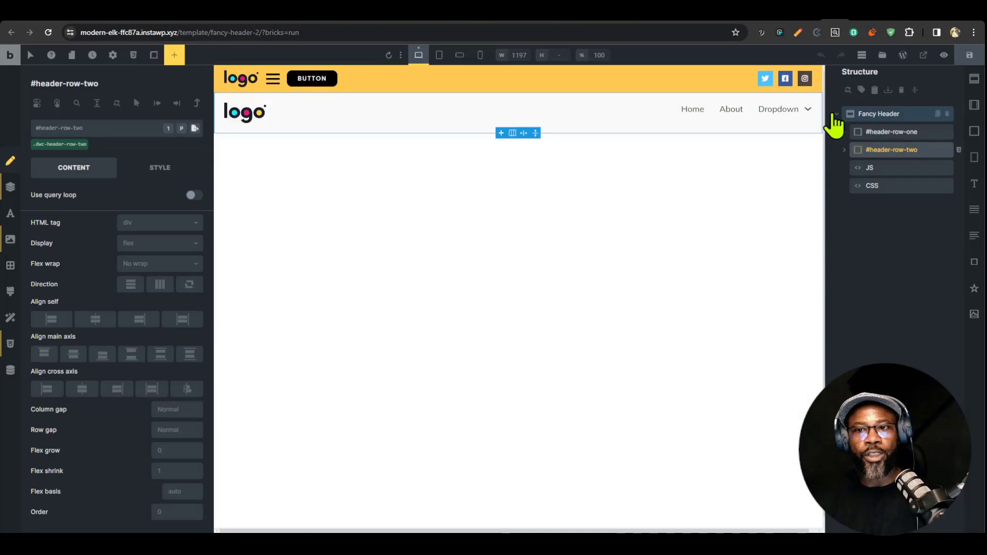
Step: Delete the old Fancy Header, paste the copied one under Template settings > Header, and save
left_click(947, 114)
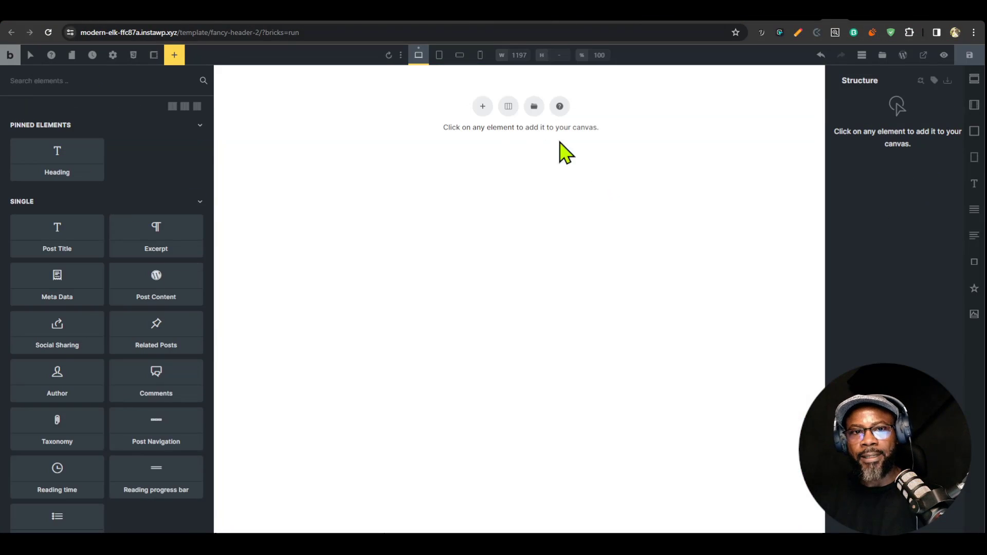
left_click(180, 52)
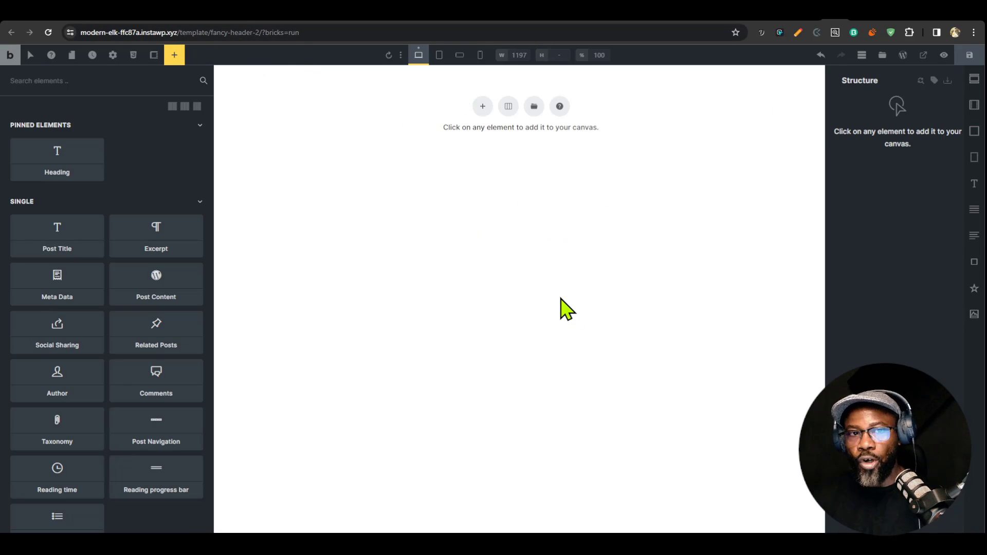
left_click(120, 60)
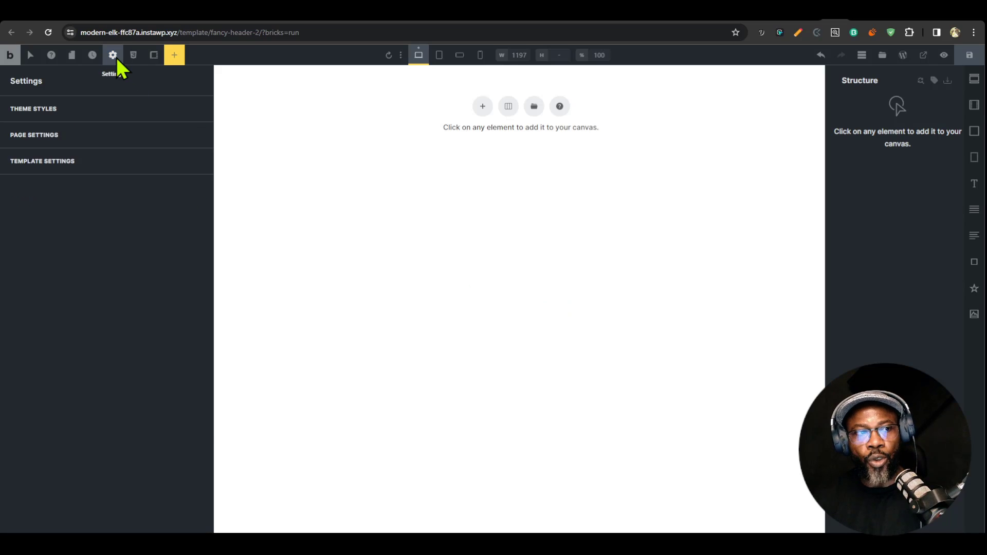
left_click(105, 175)
left_click(94, 155)
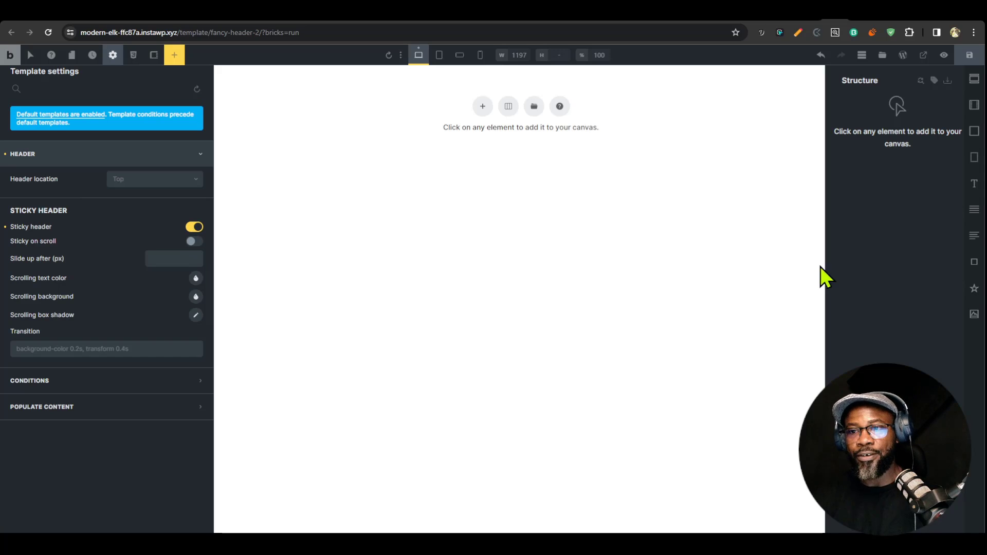
key("ctrl+v")
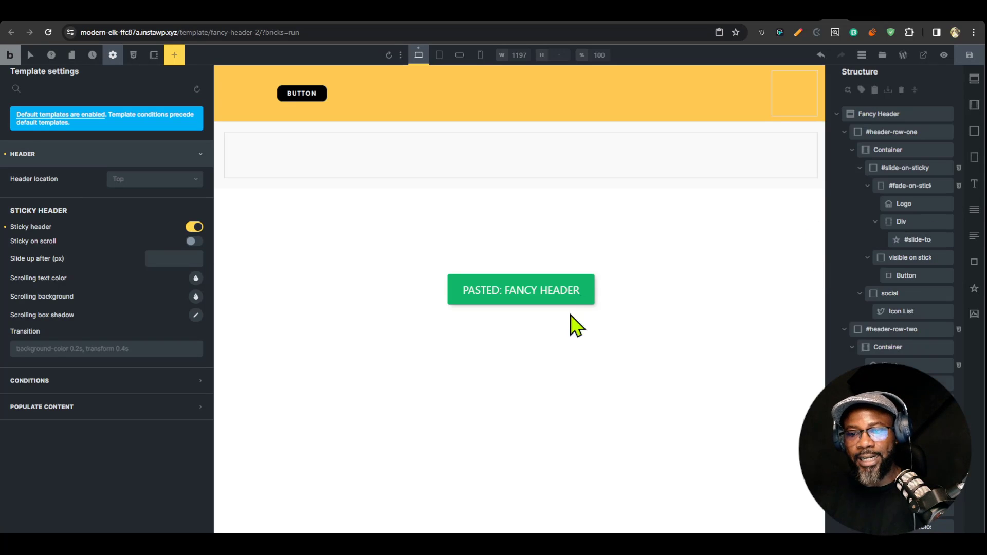
left_click(969, 56)
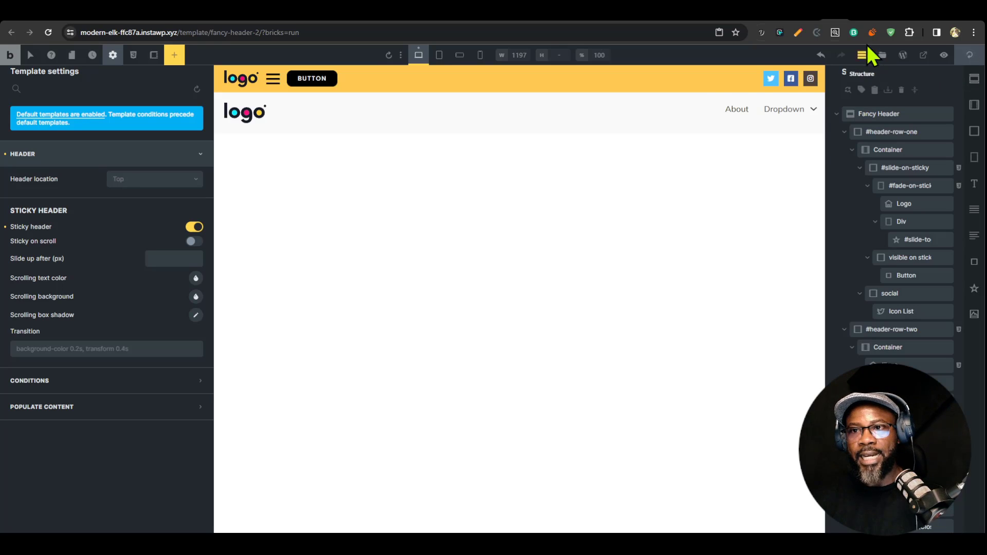
Step: Reload the live page and scroll to check the new header stays sticky
key("ctrl+Tab")
left_click(47, 33)
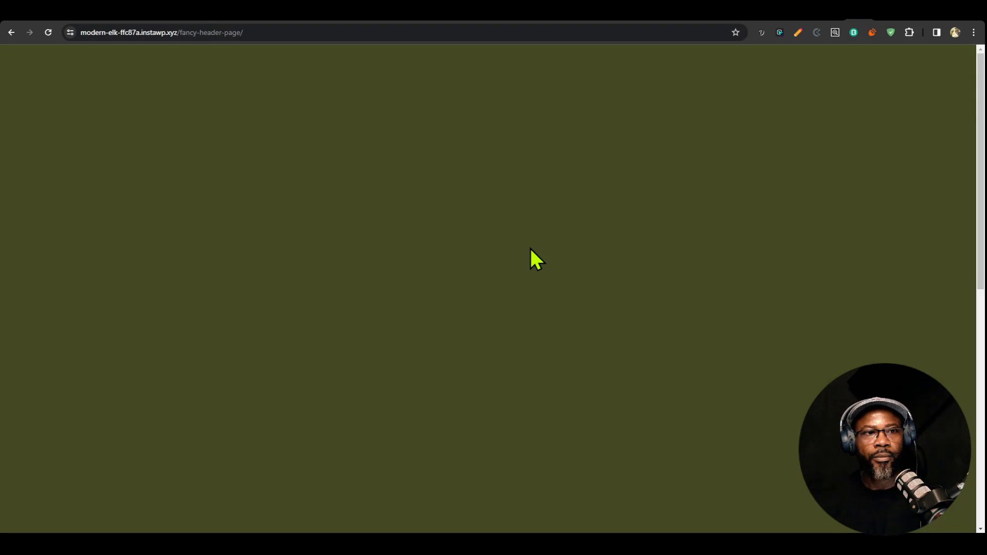
scroll(308, 236, "down", 5)
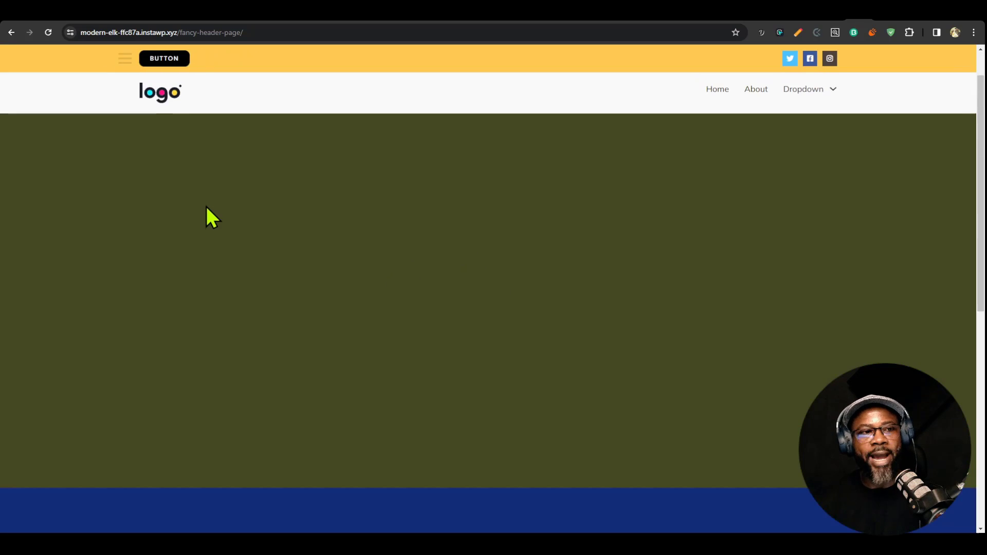
scroll(359, 185, "up", 5)
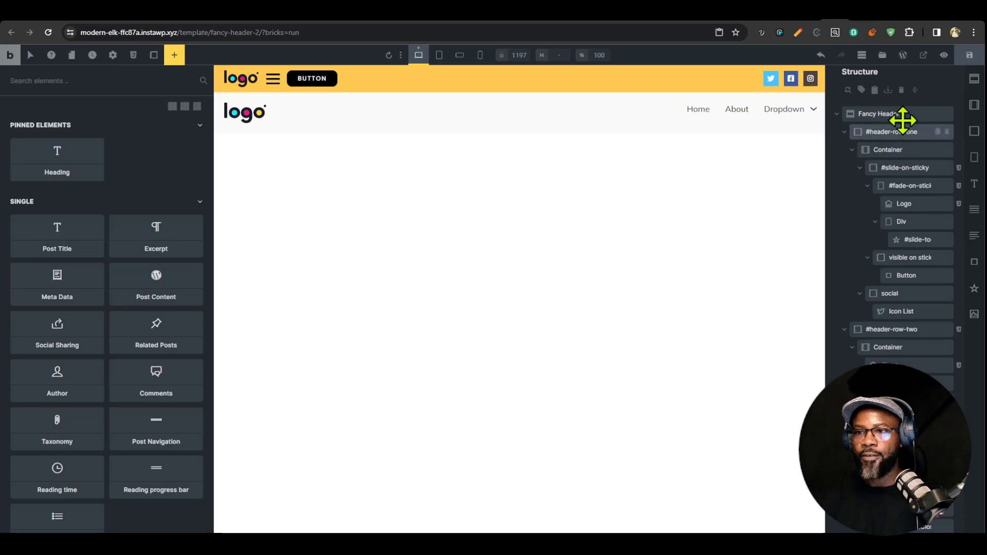
Step: Select the Toggle (Open: Mobile) inside the header's Nav and copy its element ID
left_click(914, 90)
left_click(838, 114)
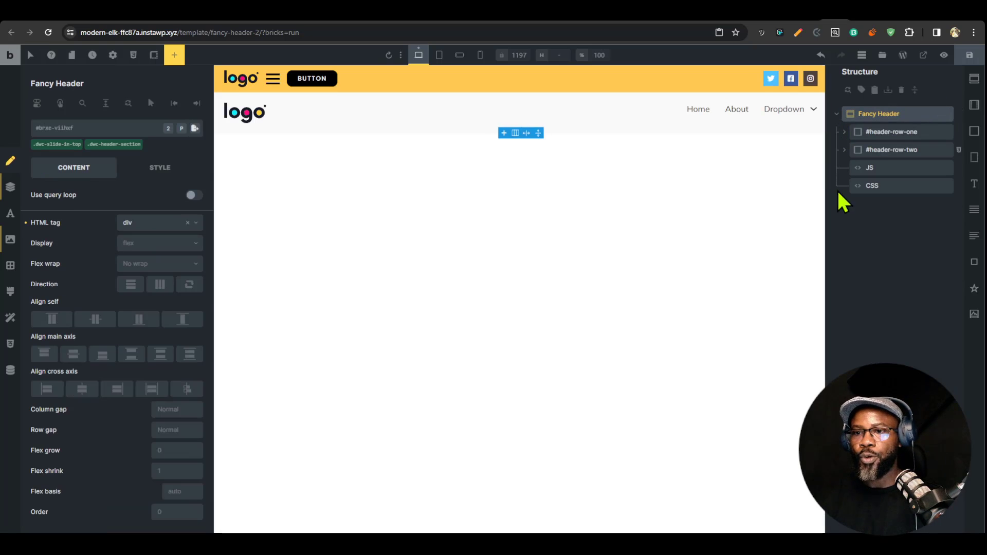
left_click(845, 150)
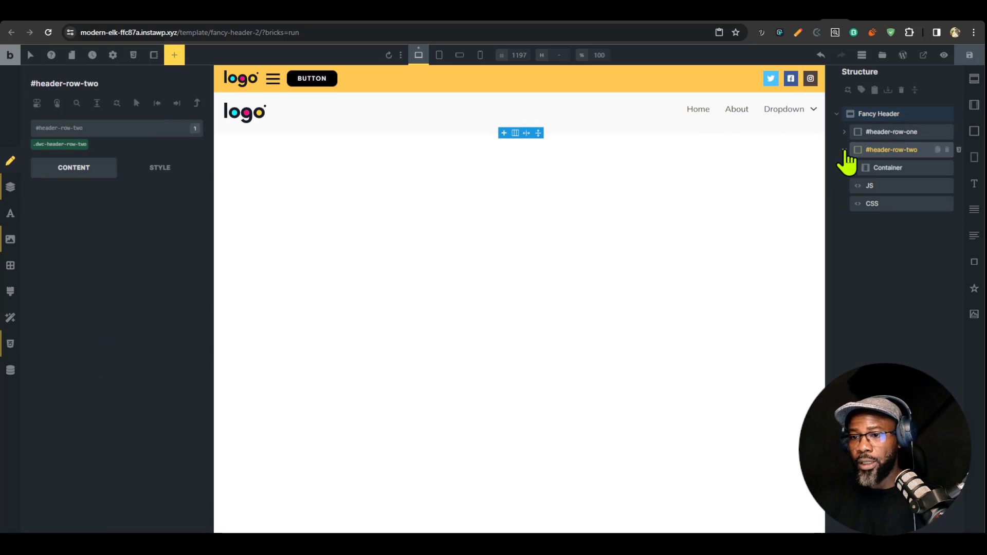
left_click(851, 168)
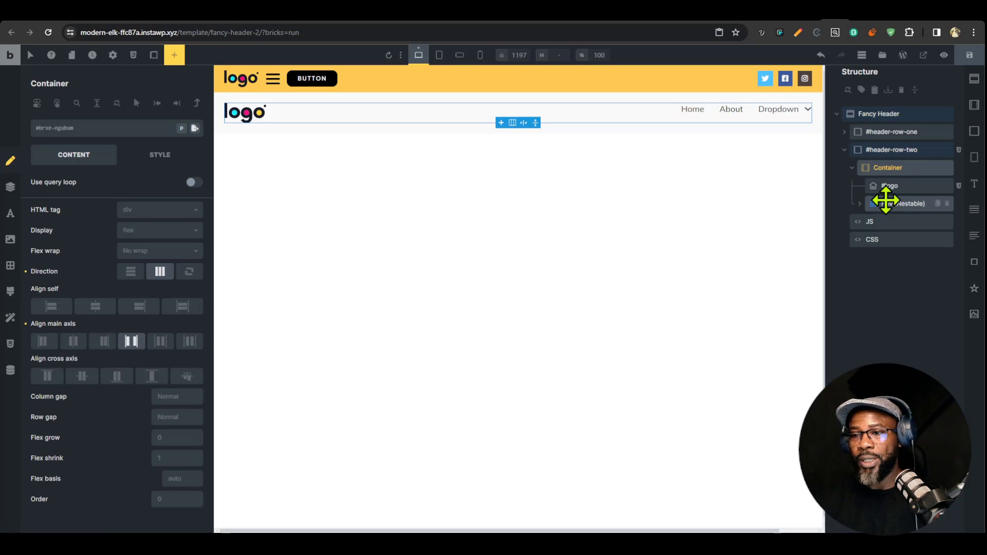
left_click(884, 203)
left_click(859, 204)
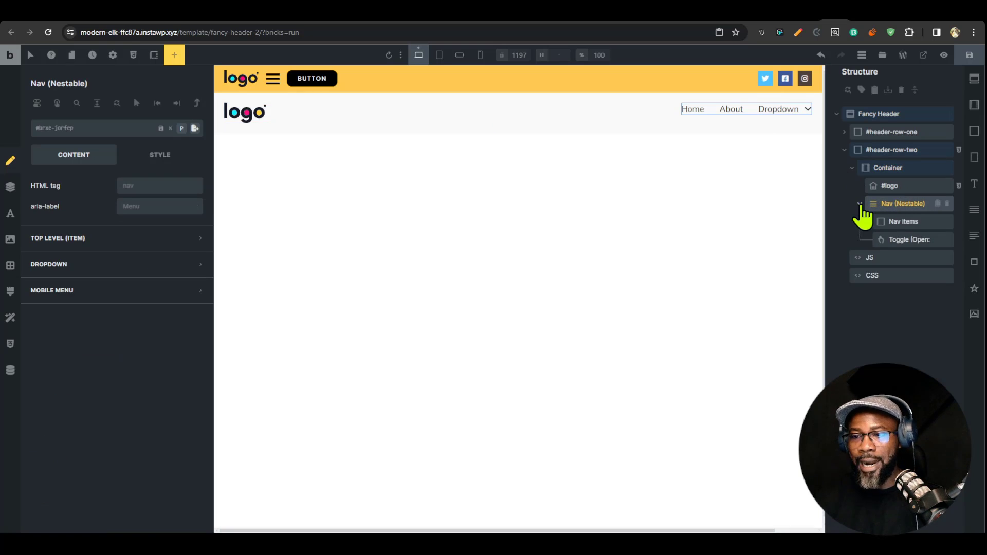
left_click(899, 241)
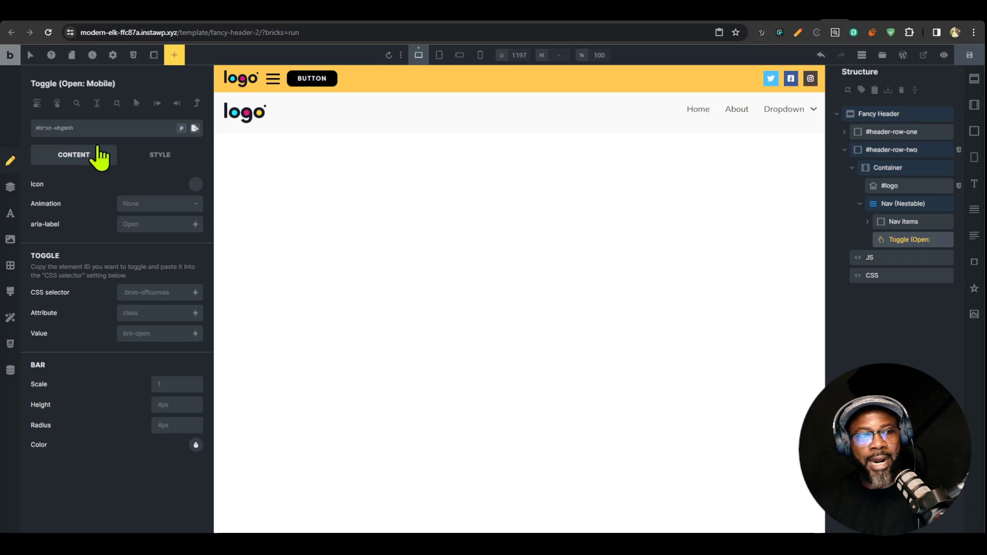
left_click(160, 129)
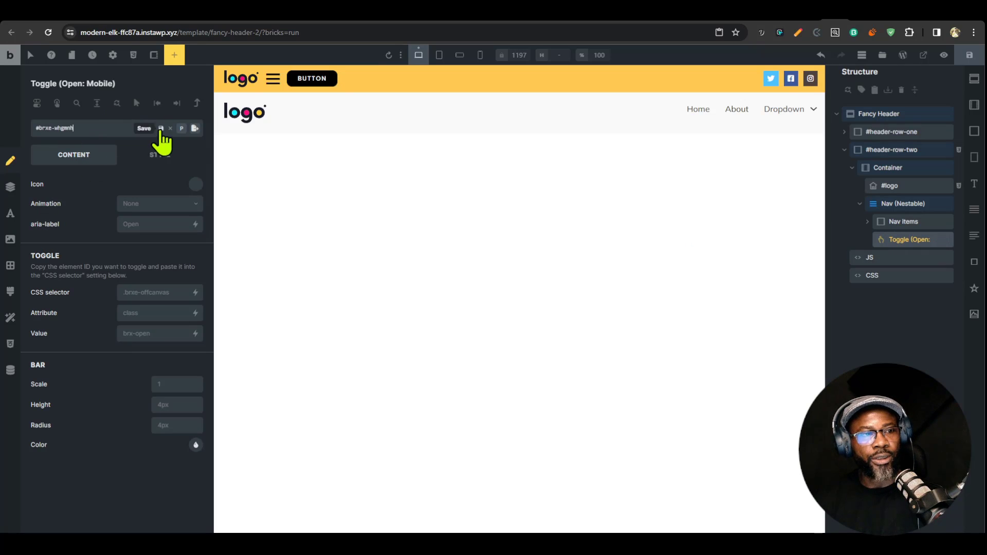
left_click_drag(76, 128, 56, 128)
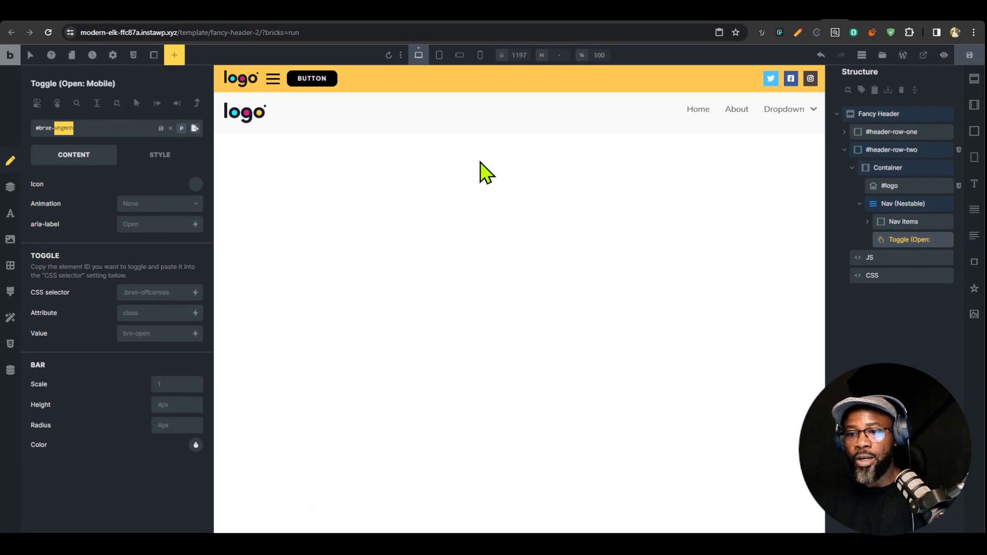
Step: In the header's JS code, replace the old ID on line 10 with 'wngmnh'
left_click(867, 256)
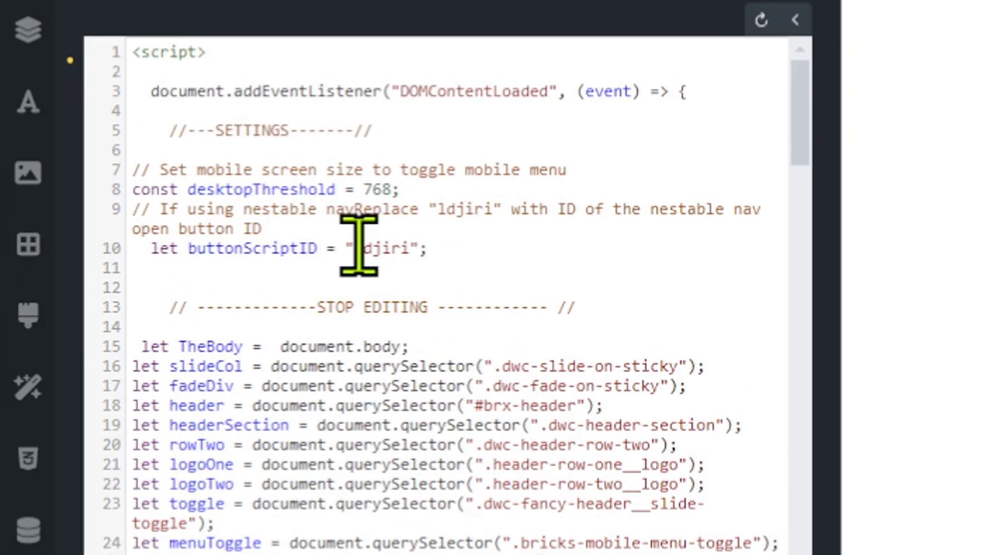
left_click_drag(353, 247, 528, 242)
type("wngmnh")
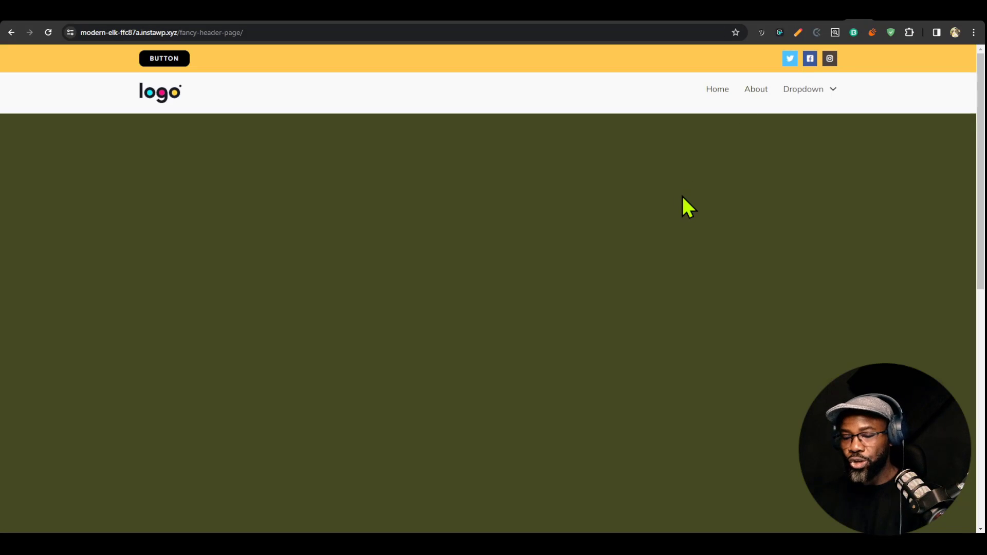
Step: Turn on iPhone XR device emulation, save the Bricks template and reload the live page
key("ctrl+shift+m")
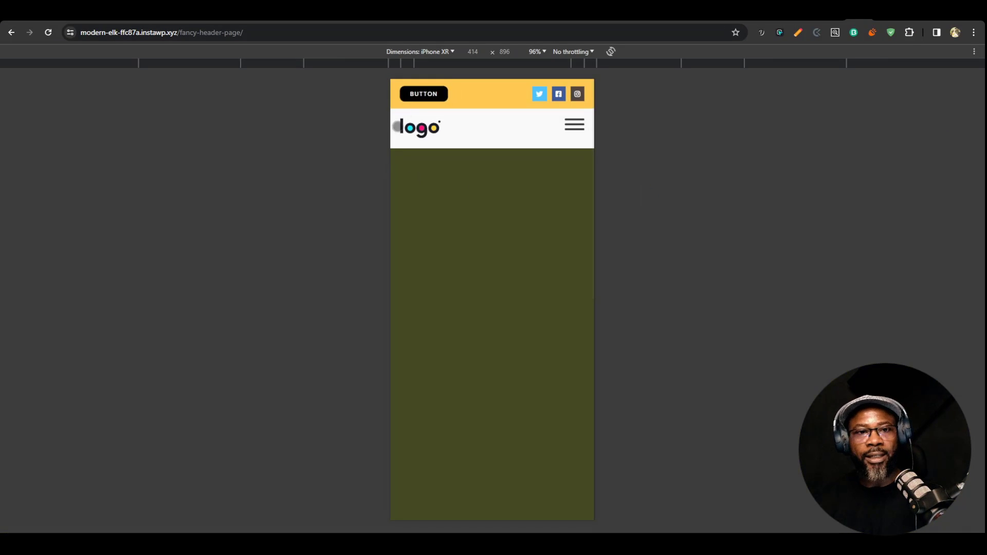
scroll(437, 104, "down", 5)
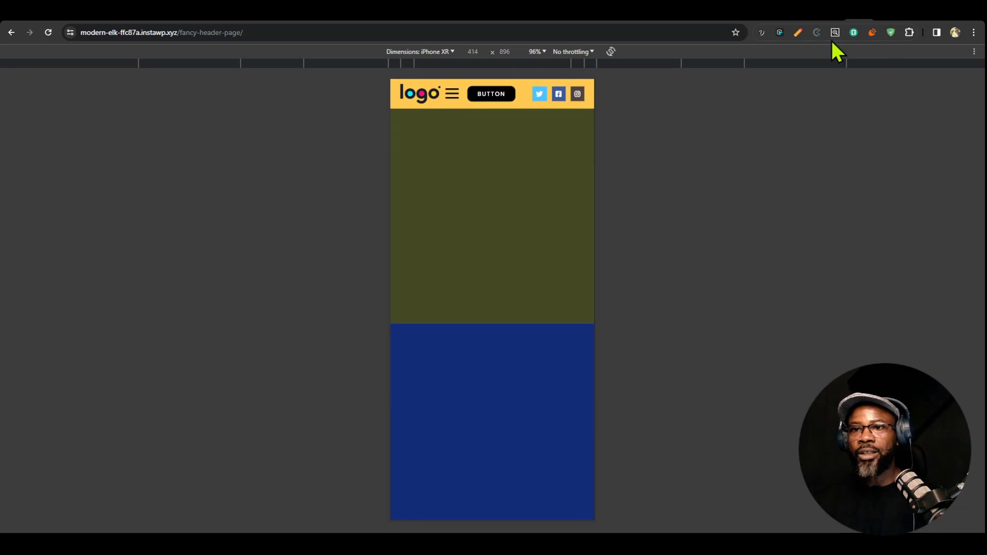
left_click(837, 21)
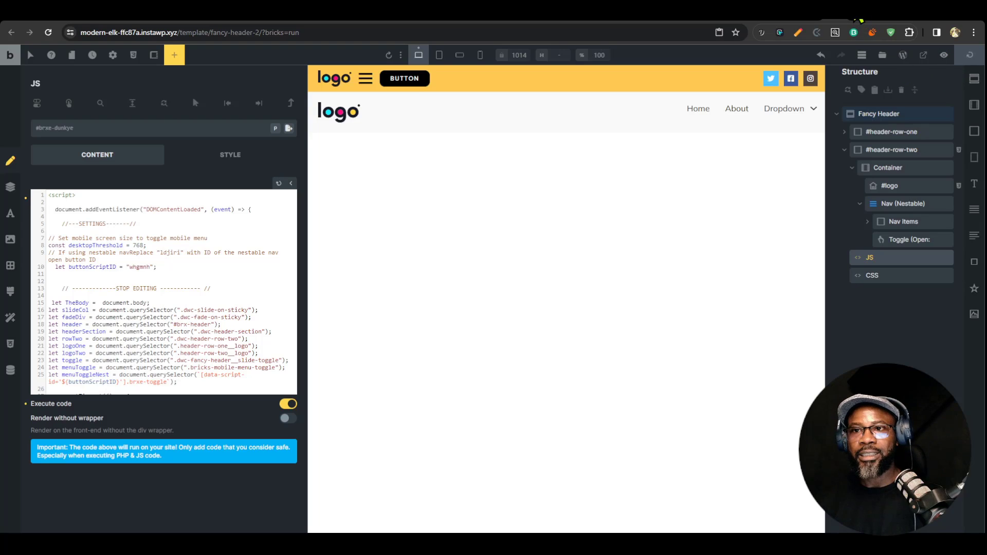
key("ctrl+s")
left_click(846, 21)
key("ctrl+r")
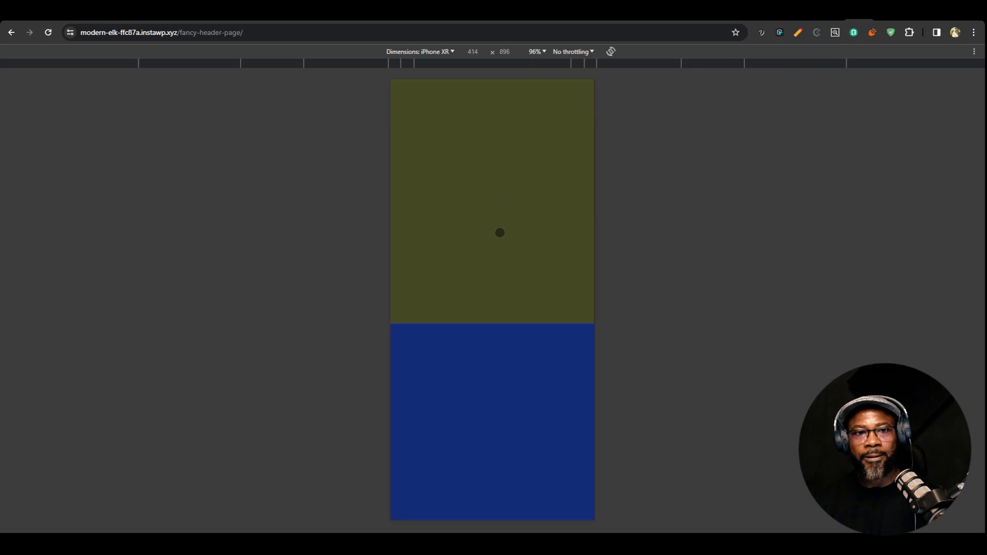
Step: Open and close the mobile menu on the emulated iPhone to confirm it works
scroll(499, 233, "up", 5)
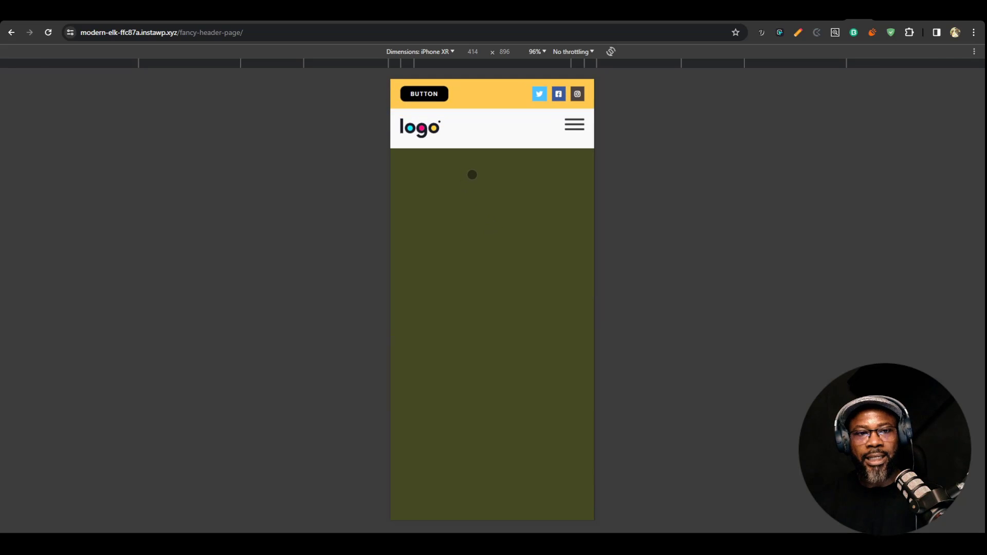
scroll(472, 175, "down", 3)
left_click(455, 94)
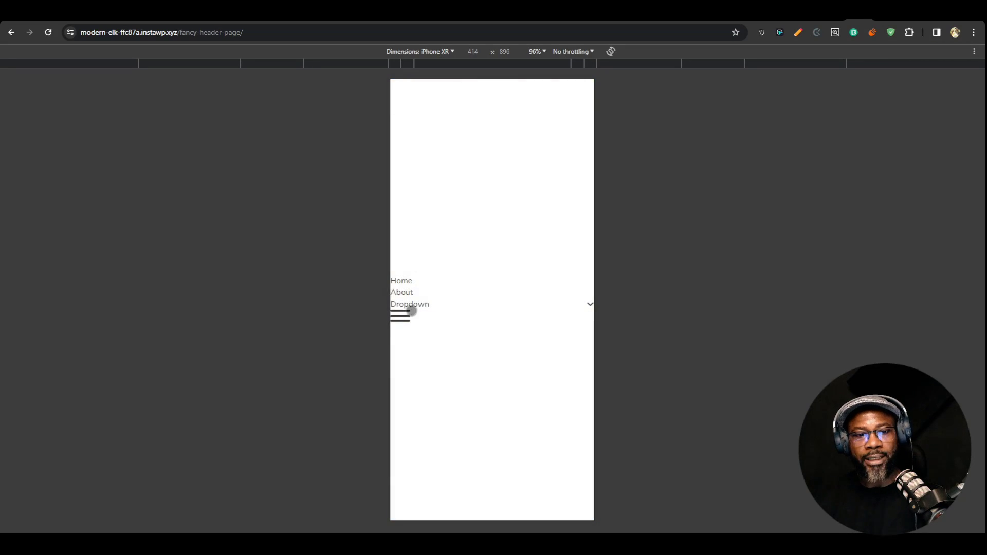
left_click(412, 310)
Step: Check the JS desktopThreshold value of 768 in the builder, then exit device mode
left_click(835, 19)
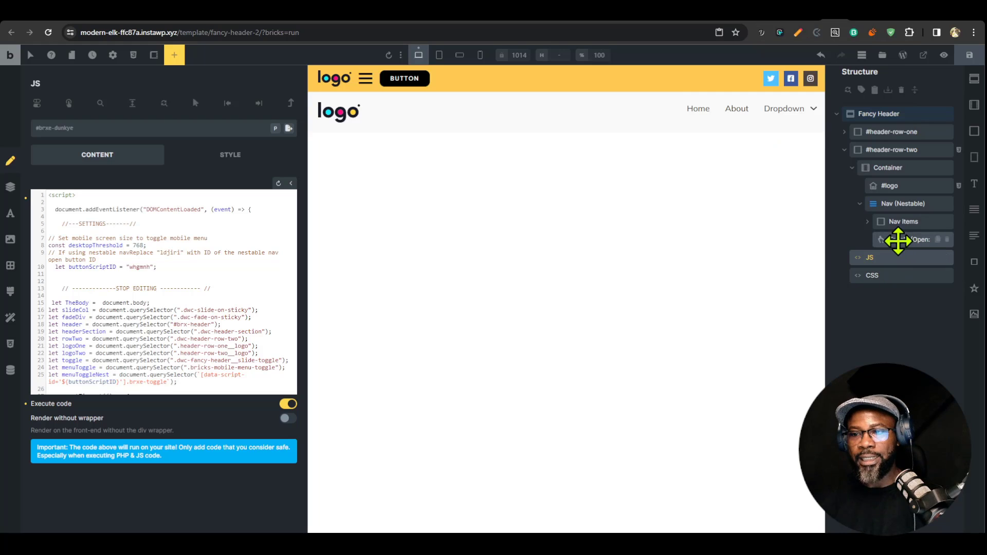
left_click(896, 241)
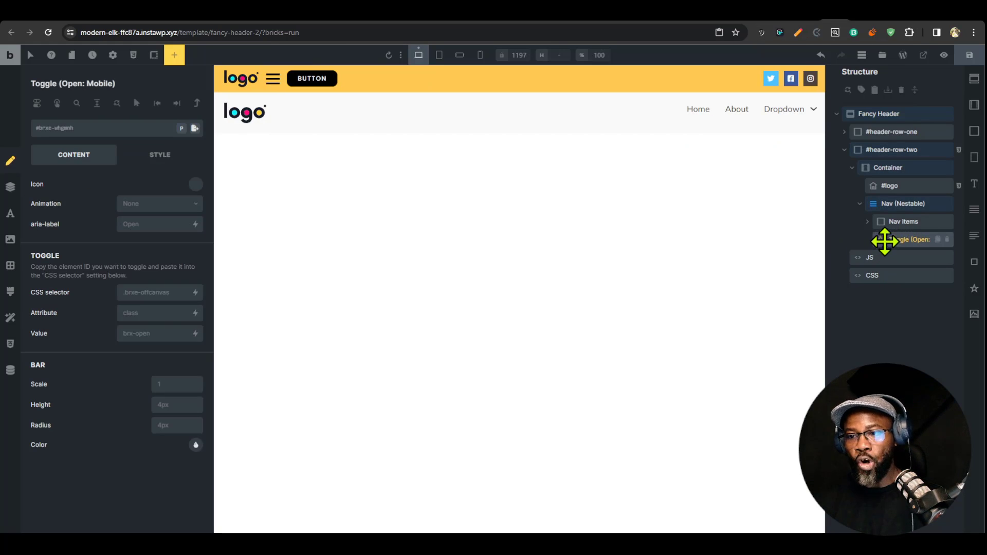
left_click(878, 258)
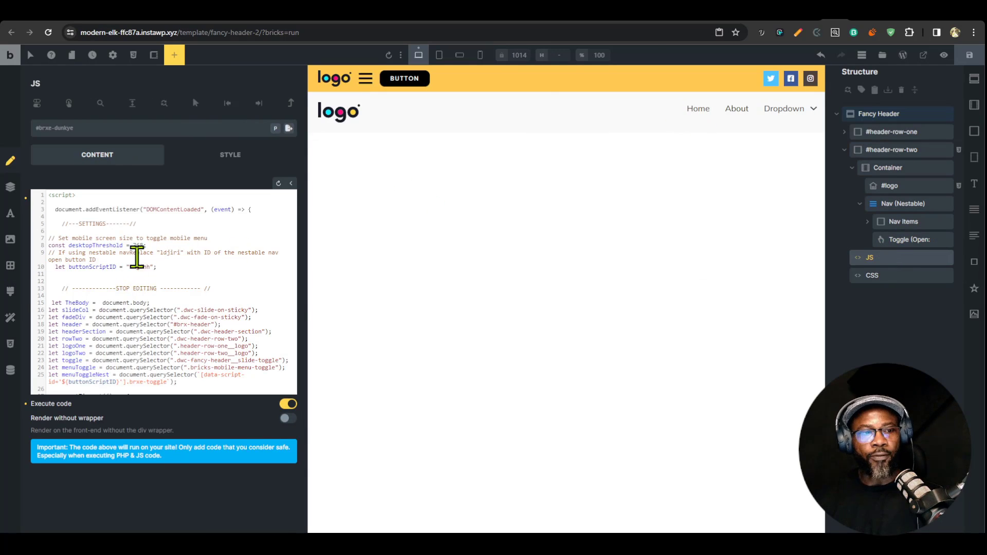
double_click(138, 246)
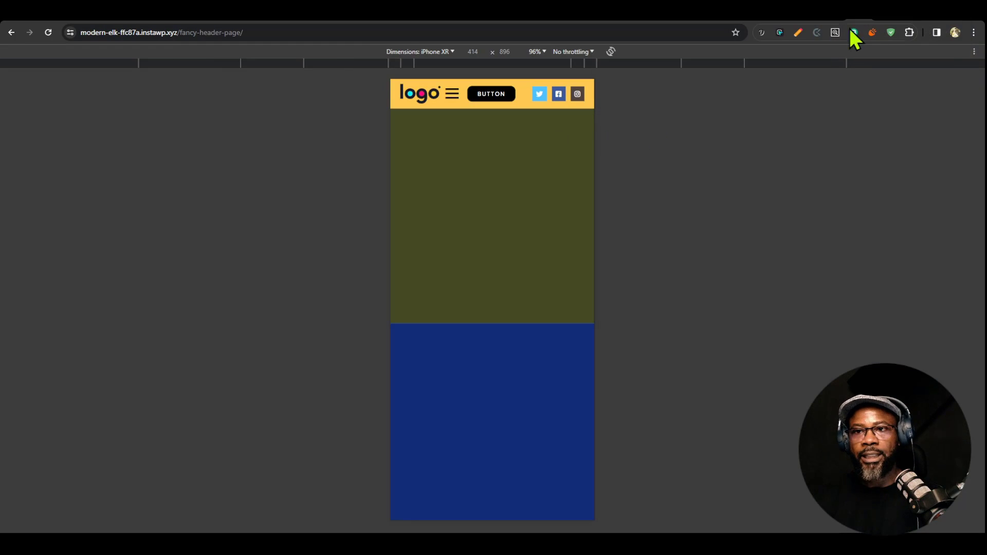
key("ctrl+shift+m")
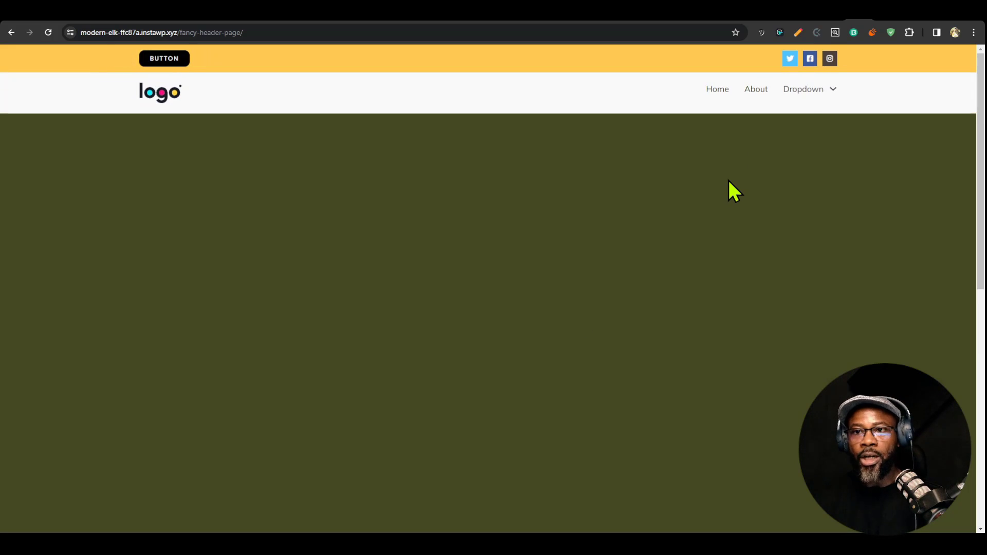
left_click(843, 21)
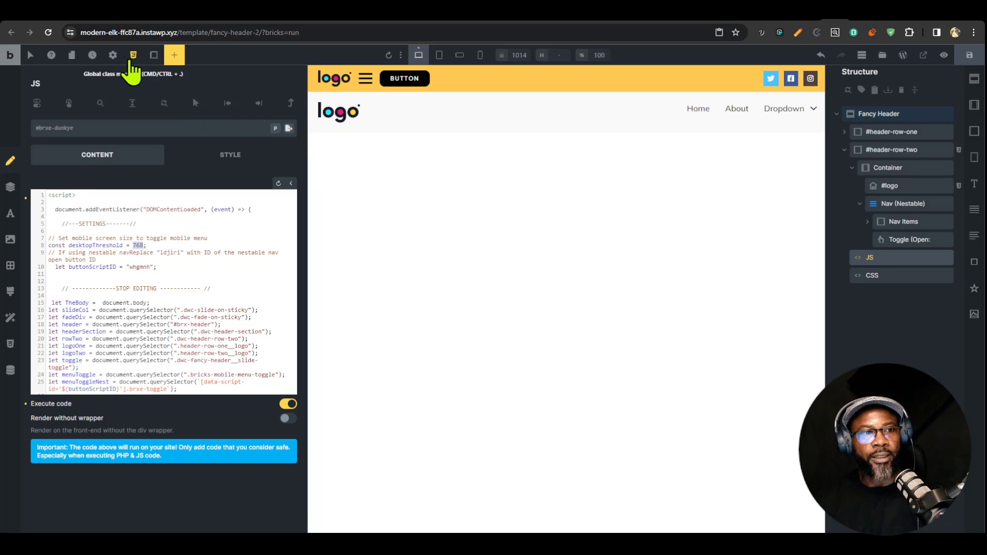
Step: Switch Sticky header off and back on in Template settings > Header, then go to Gumroad
left_click(113, 55)
left_click(110, 161)
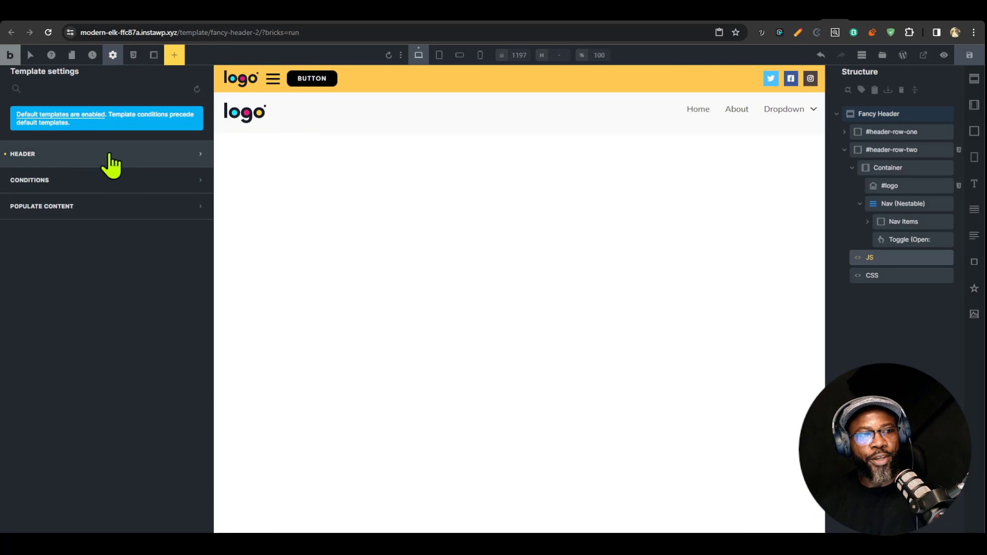
left_click(108, 157)
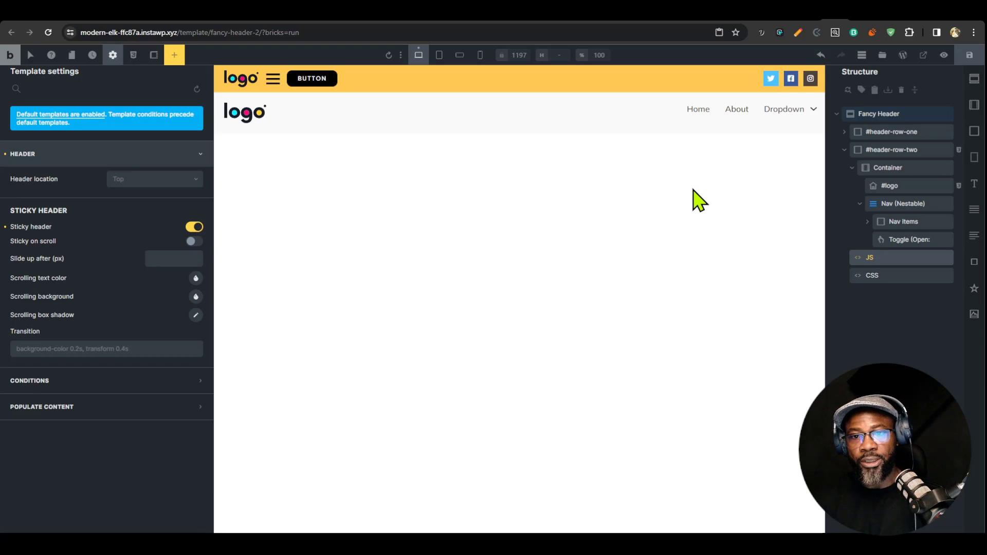
left_click(197, 229)
left_click(198, 228)
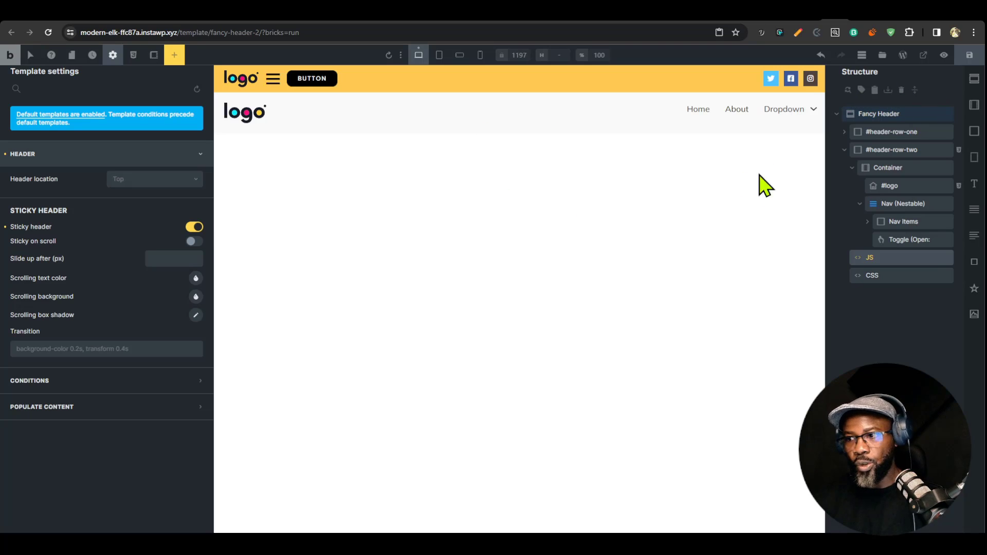
left_click(541, 21)
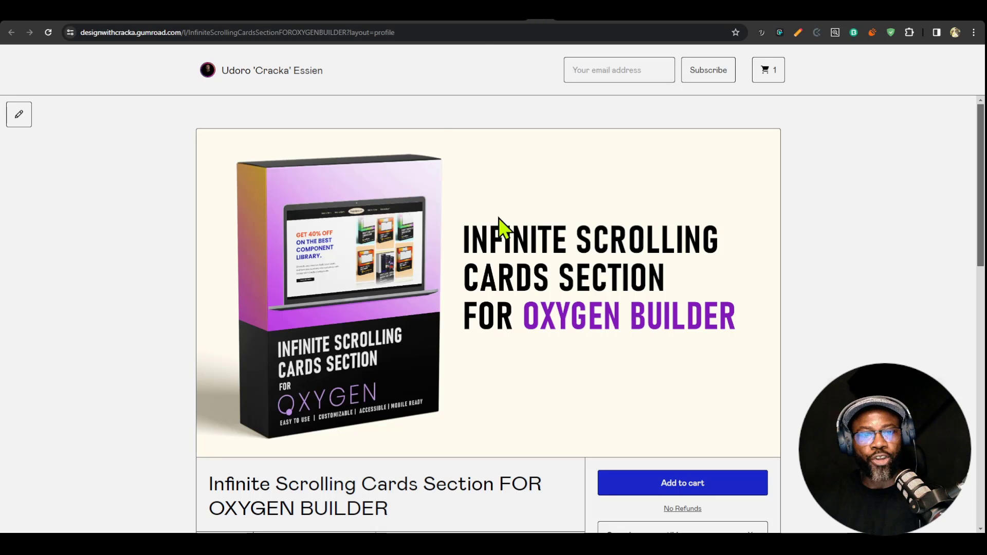
Step: Switch to the Bricks Builder product page and scroll through its description
left_click(523, 20)
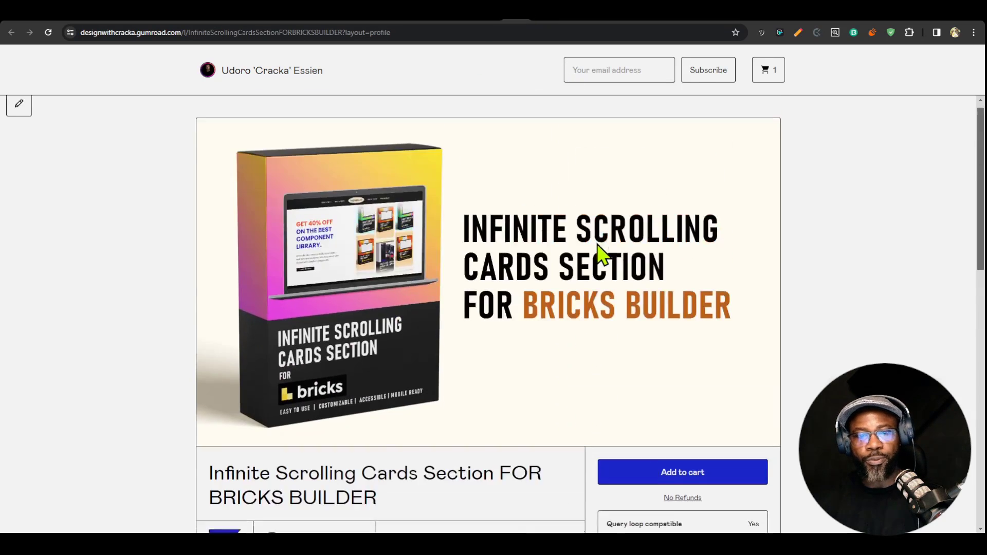
scroll(566, 252, "down", 2)
scroll(539, 272, "up", 2)
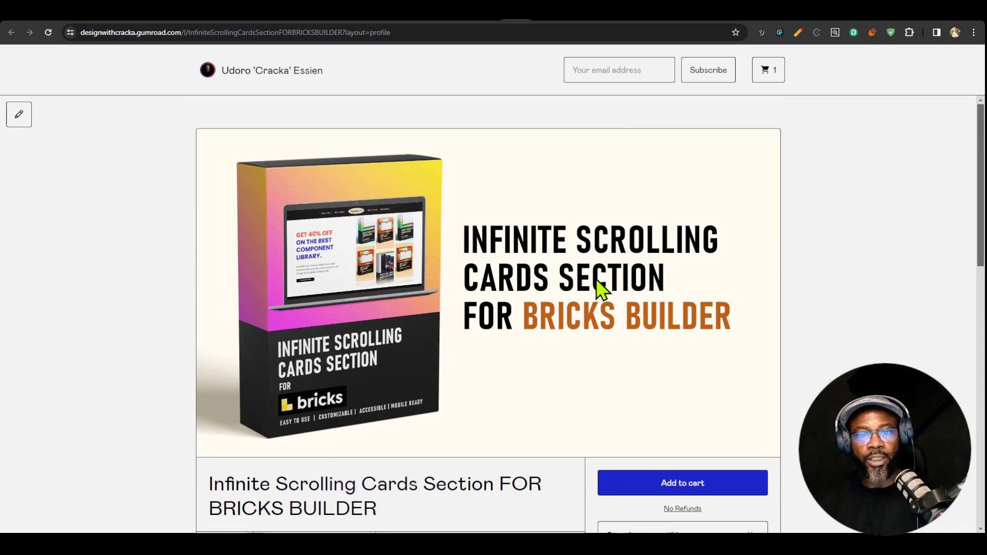
scroll(549, 341, "down", 1)
scroll(566, 315, "up", 1)
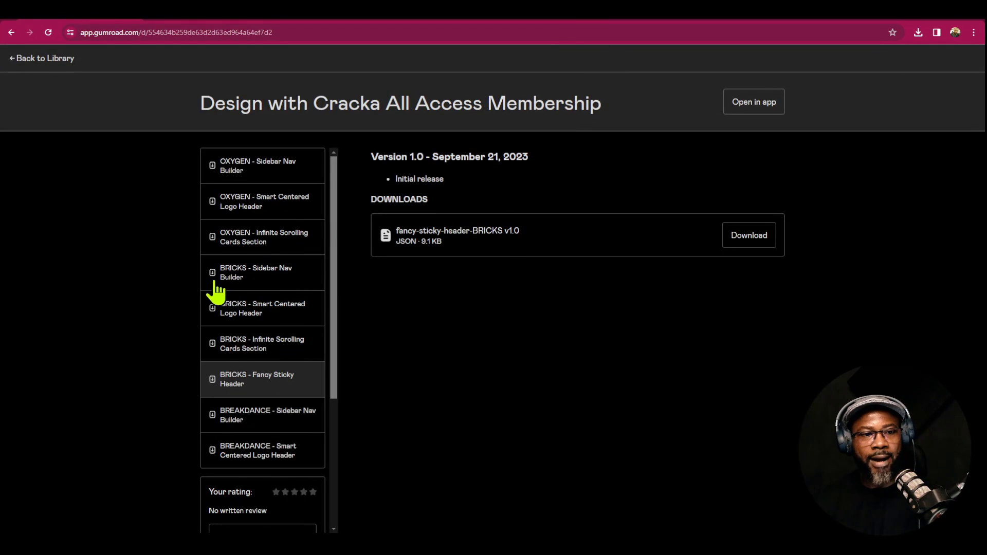
Step: Download the Infinite Scrolling Card Section - BRICKS v1.1 JSON from Gumroad and select all its text
scroll(310, 313, "down", 1)
left_click(269, 303)
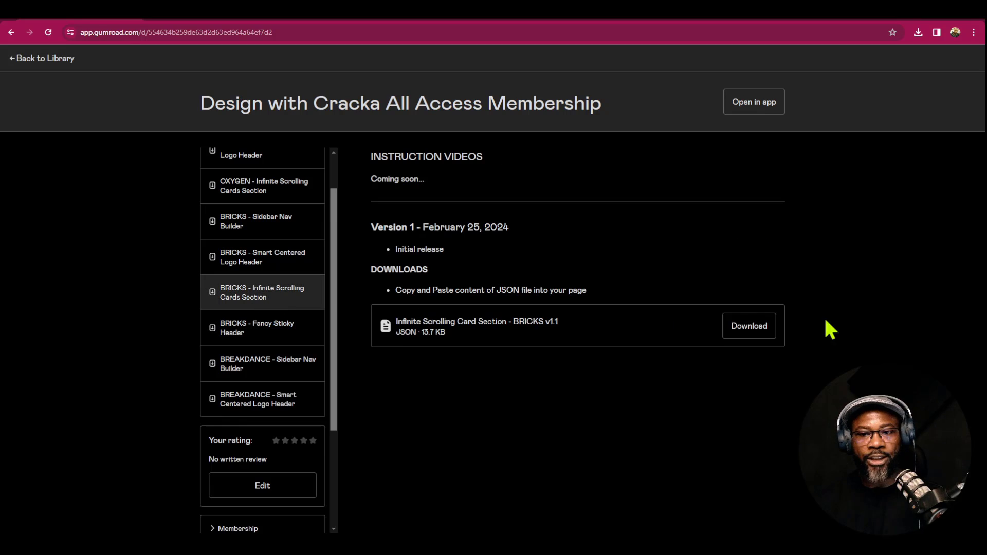
left_click(736, 332)
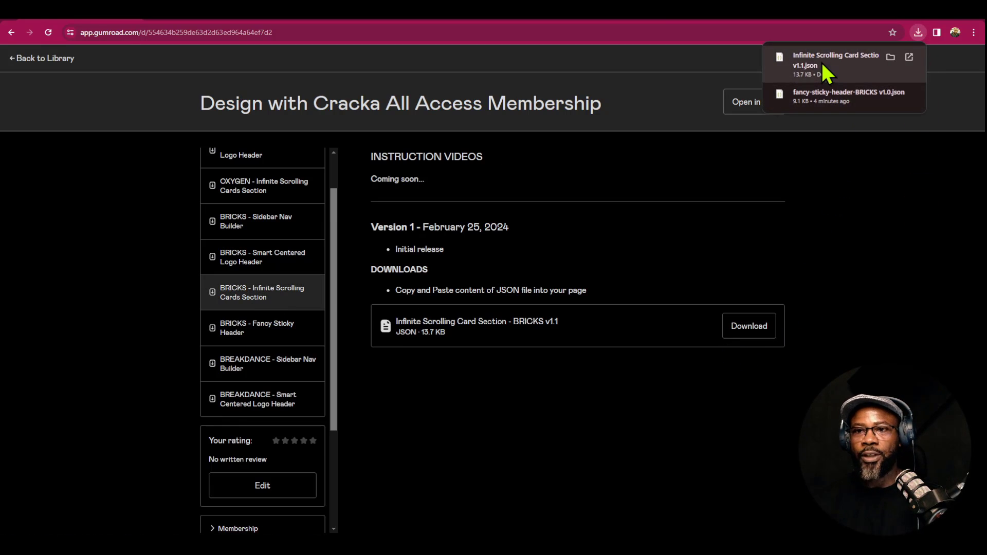
left_click(821, 63)
key("ctrl+a")
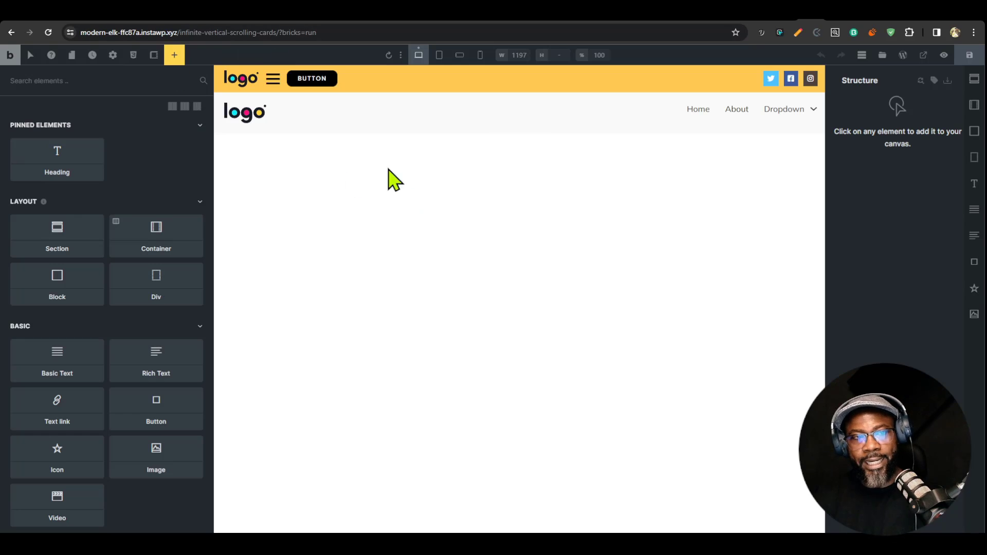
Step: Paste the copied scrolling-card hero onto the empty Bricks page
key("ctrl+v")
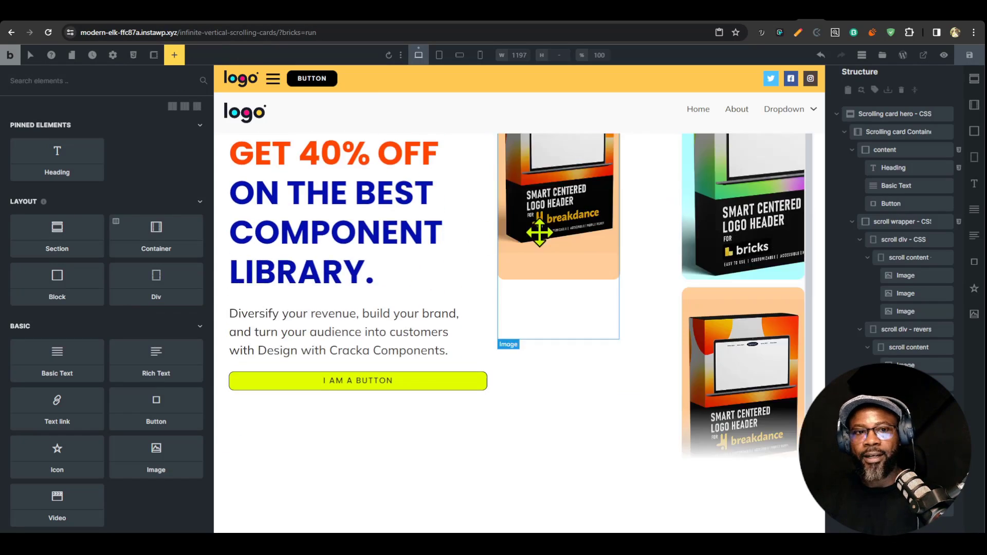
left_click(111, 57)
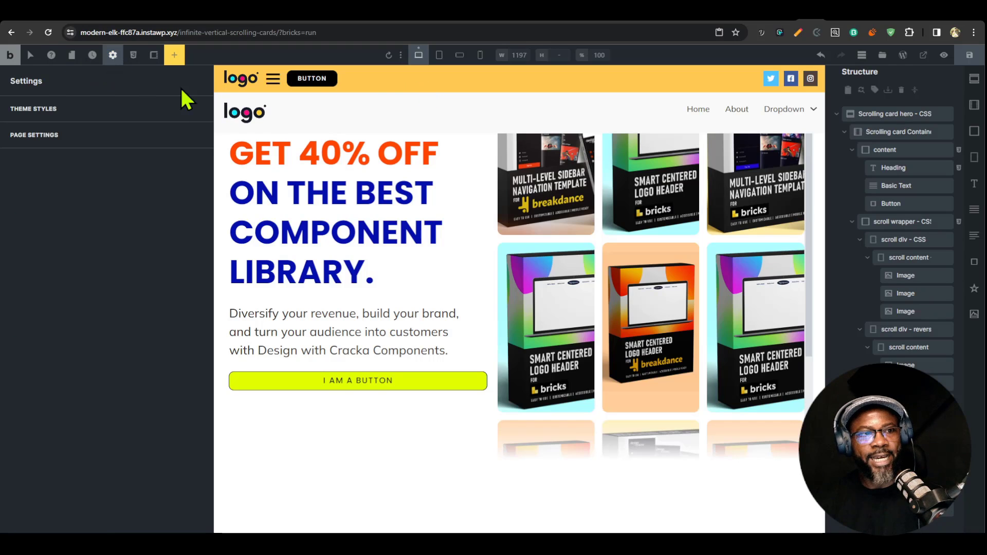
left_click(121, 107)
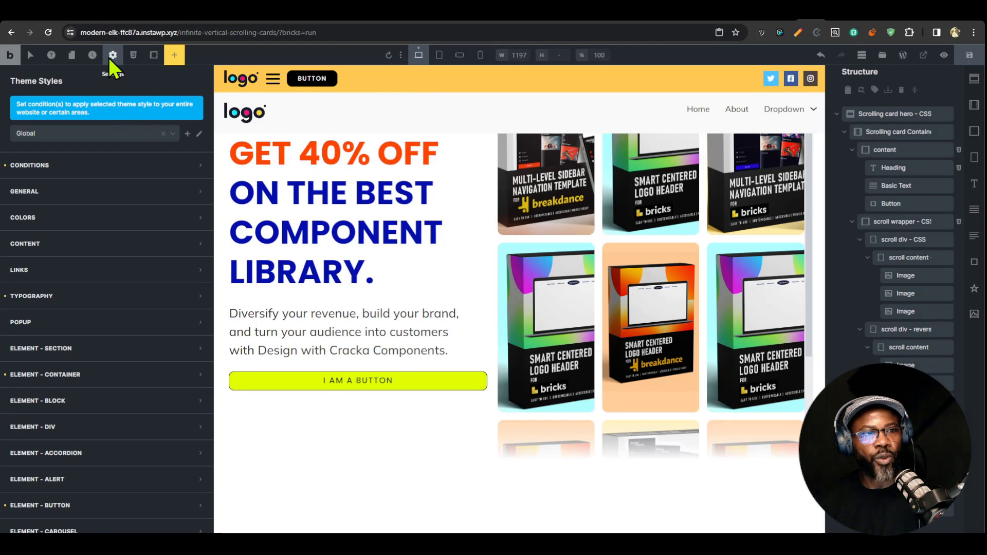
Step: Switch on Disable header in Page settings > General, then preview the page
left_click(111, 56)
left_click(95, 132)
left_click(137, 110)
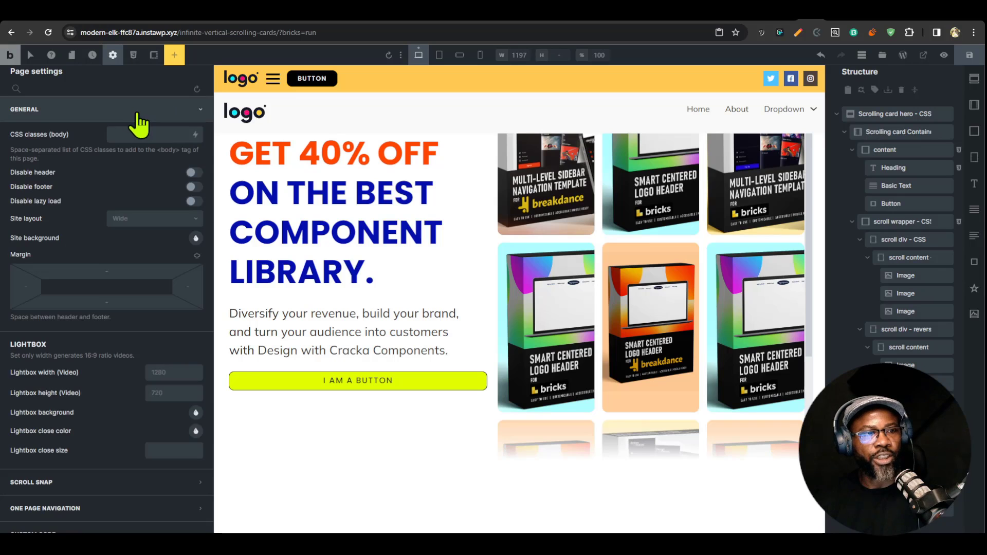
left_click(193, 173)
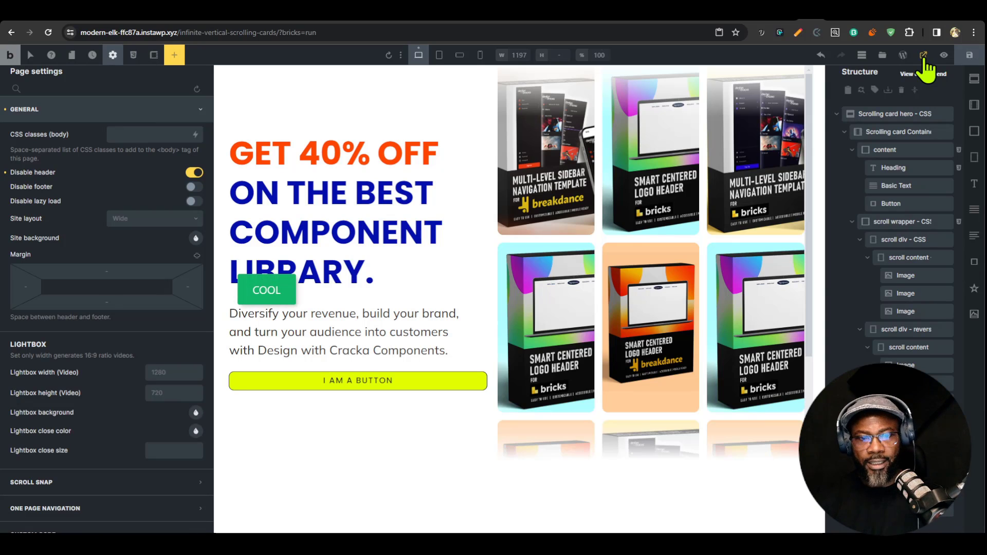
left_click(924, 56)
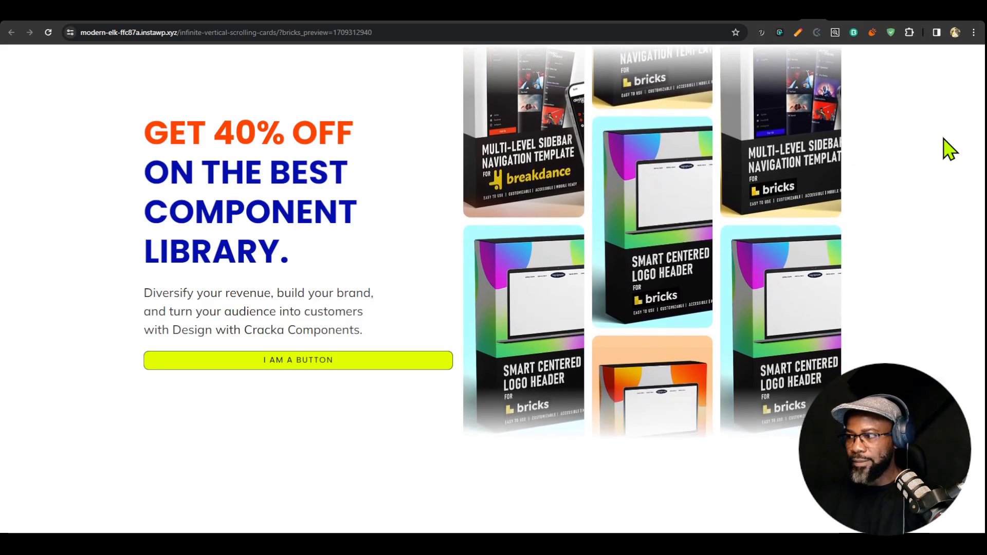
key("ctrl+shift+m")
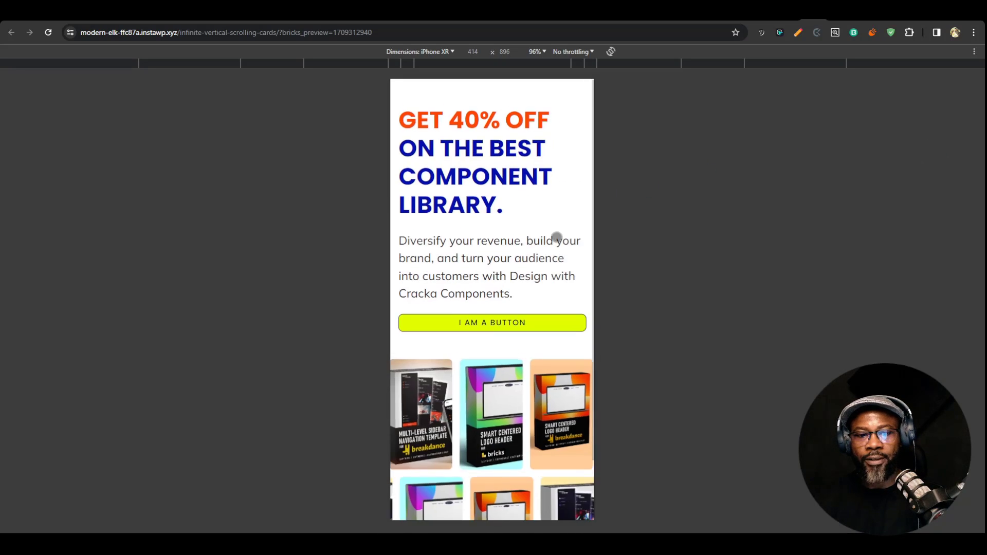
scroll(555, 238, "down", 1)
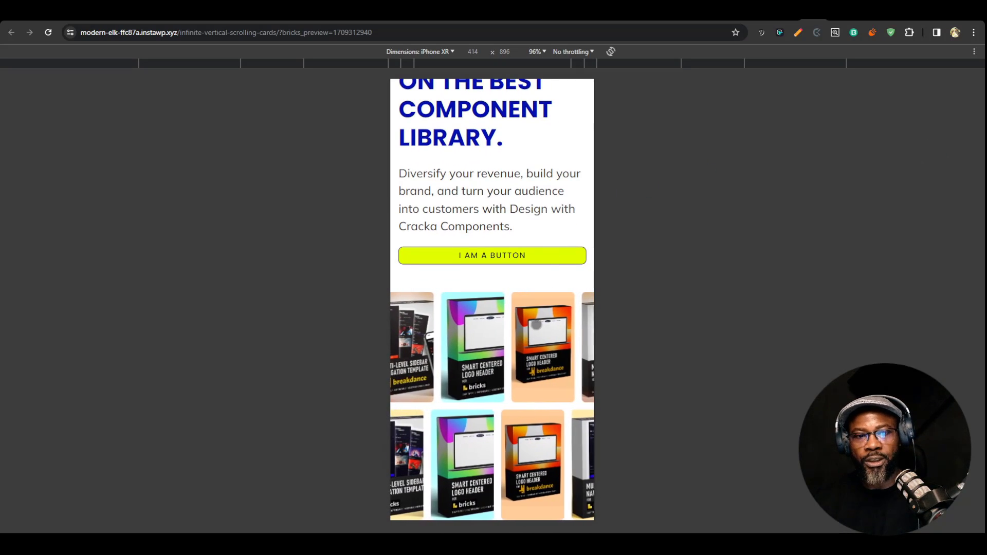
scroll(535, 329, "up", 1)
scroll(493, 379, "down", 1)
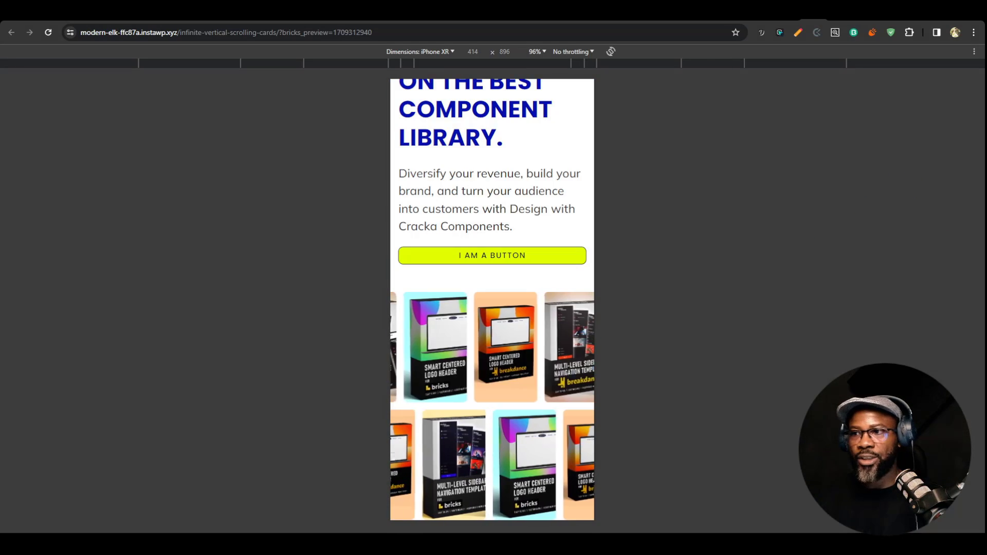
key("ctrl+shift+m")
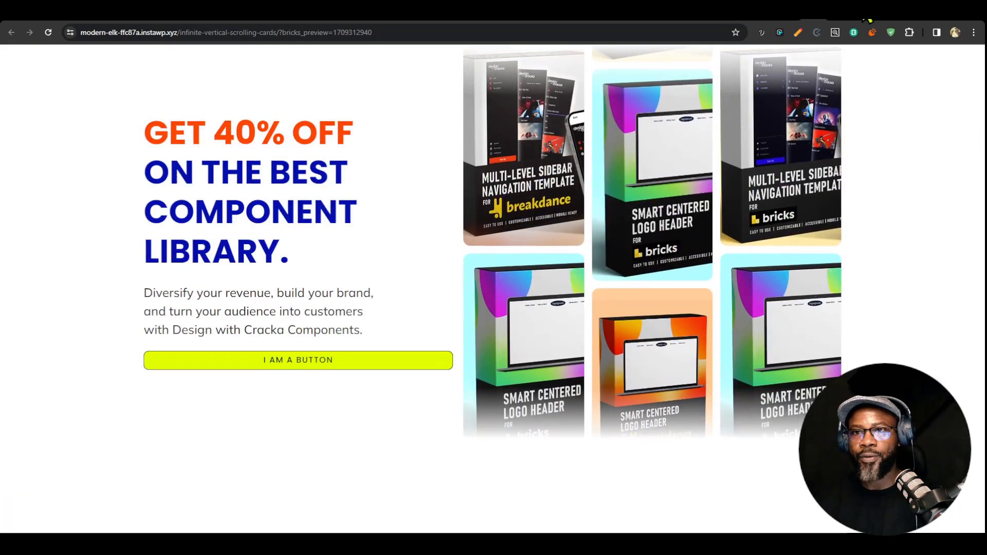
key("ctrl+w")
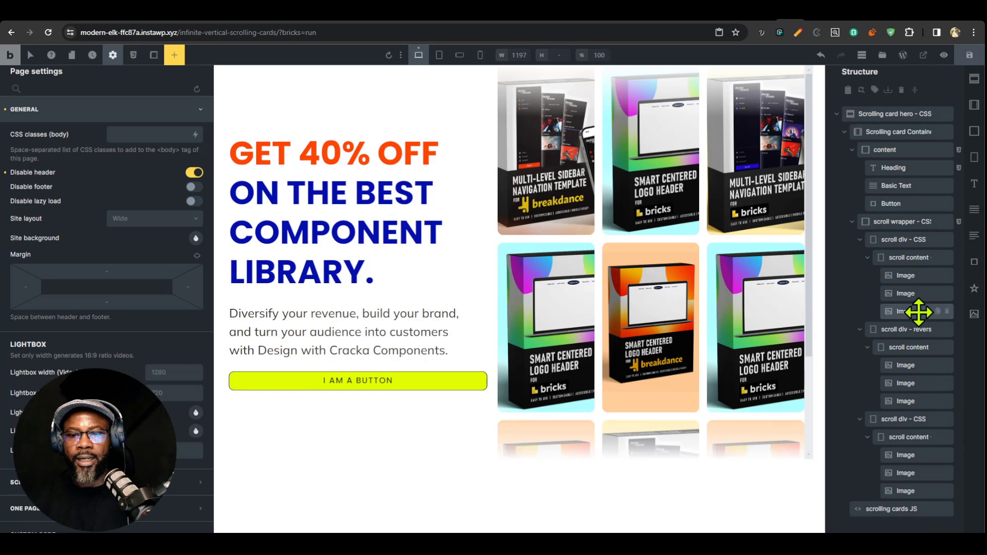
Step: Expand the Structure tree from the hero down to the scroll wrapper and select the third scroll div
left_click(915, 90)
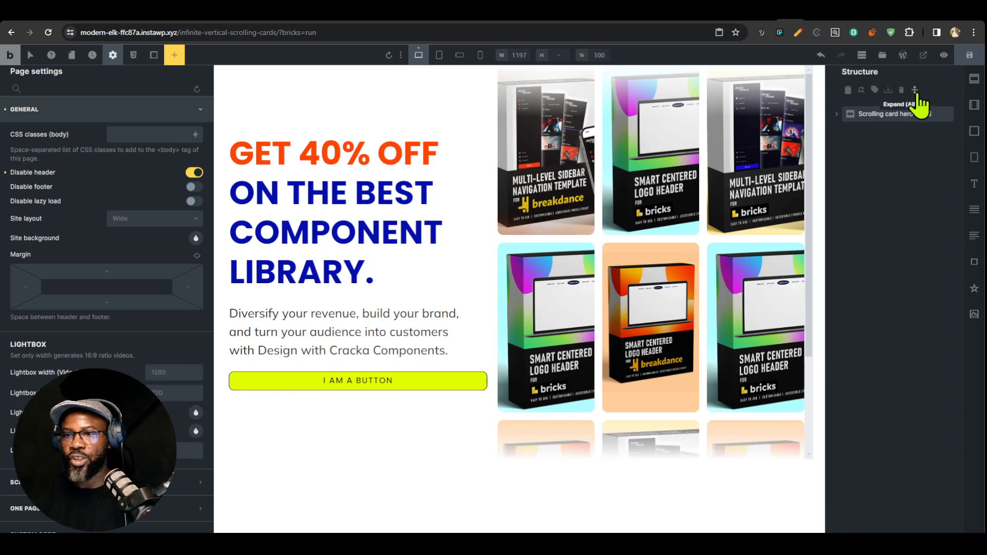
left_click(836, 115)
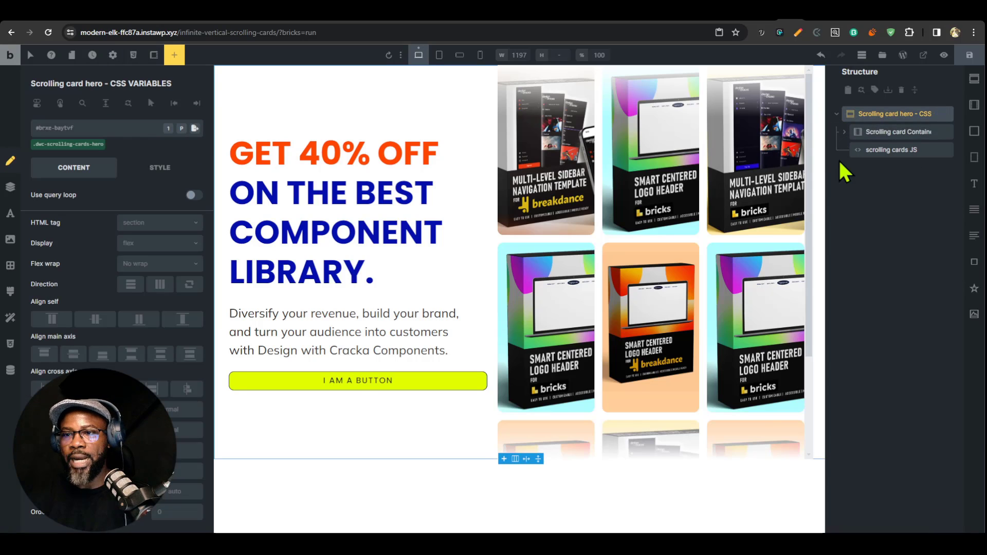
left_click(848, 135)
left_click(884, 149)
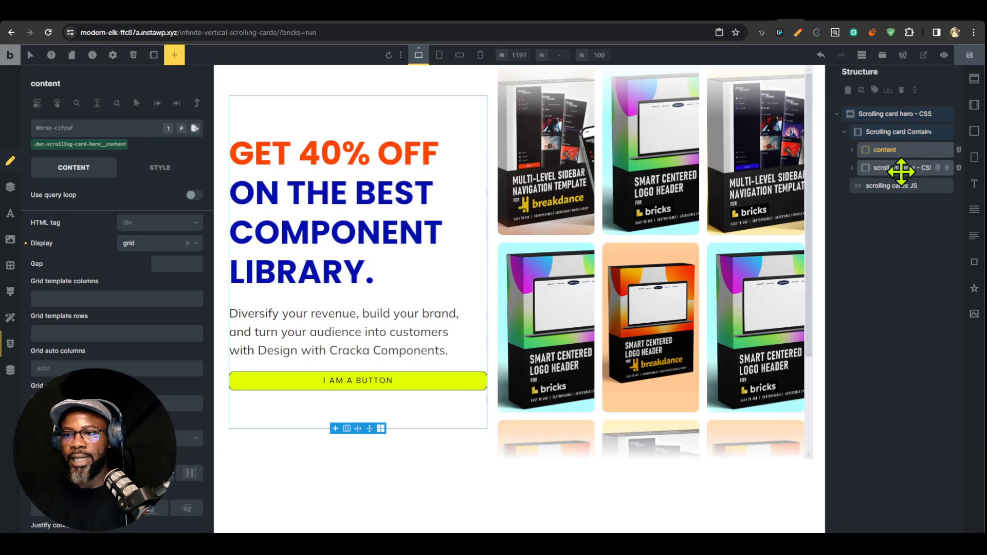
left_click(874, 167)
left_click(852, 168)
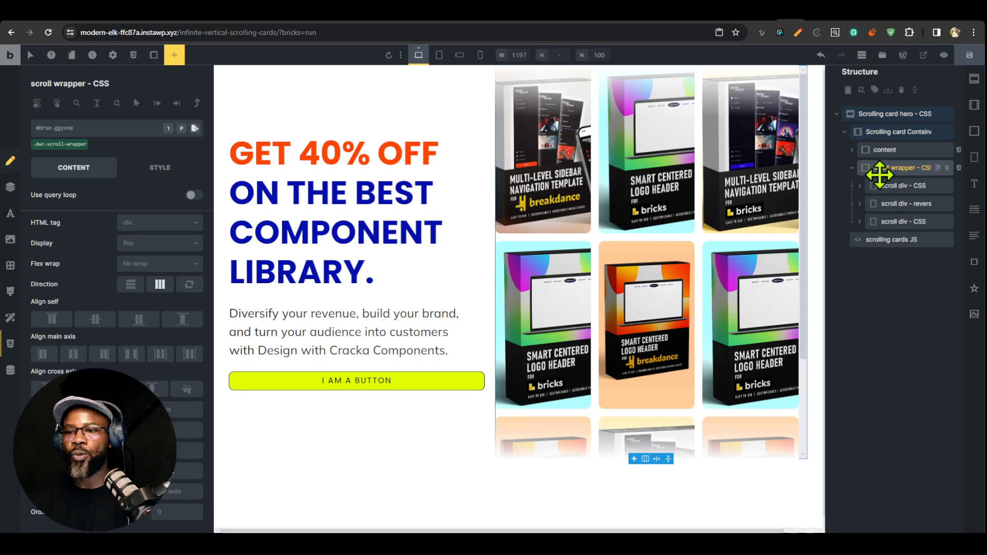
left_click(908, 186)
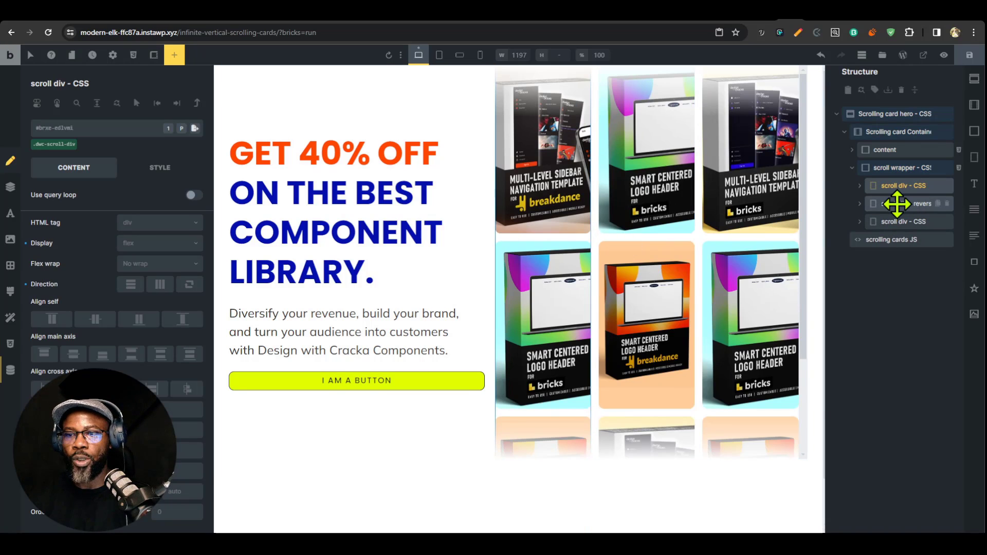
left_click(899, 204)
left_click(908, 221)
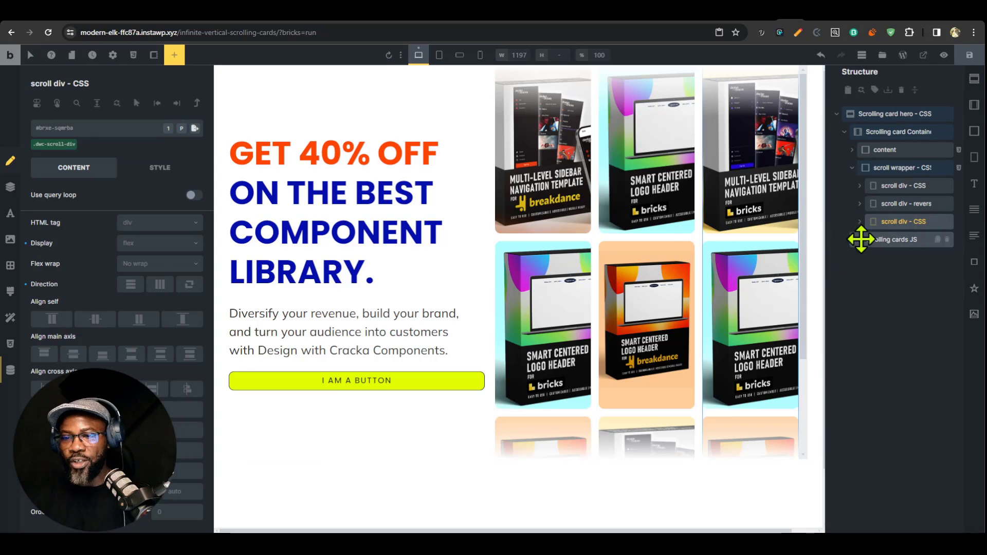
Step: Show the third column's custom attributes under STYLE > Attributes
left_click(170, 176)
left_click(198, 408)
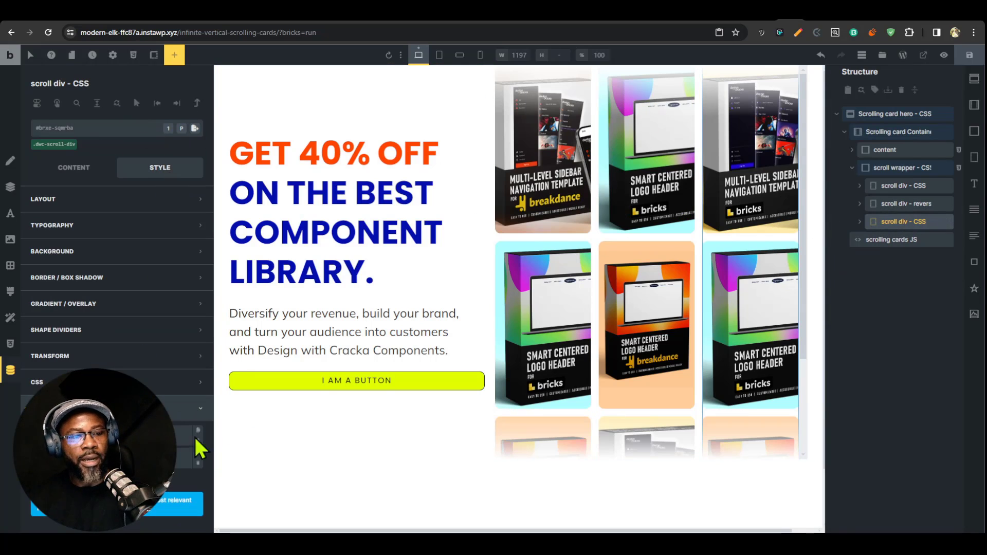
left_click(163, 498)
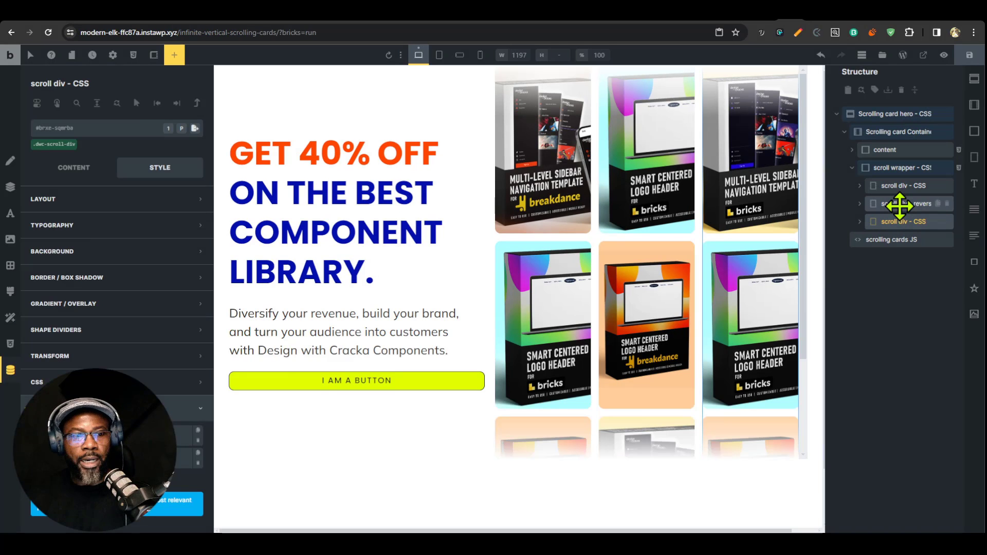
left_click(903, 204)
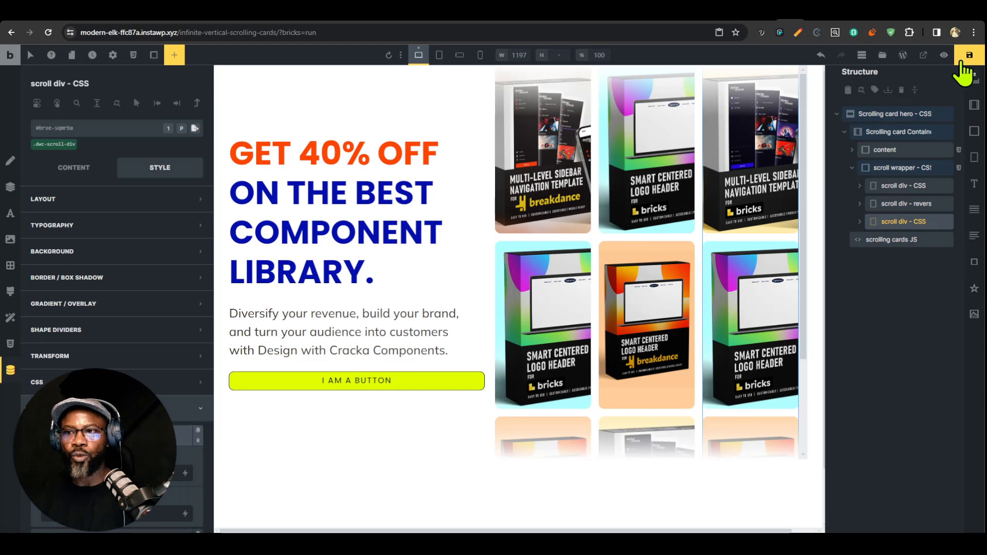
left_click(969, 55)
left_click(944, 55)
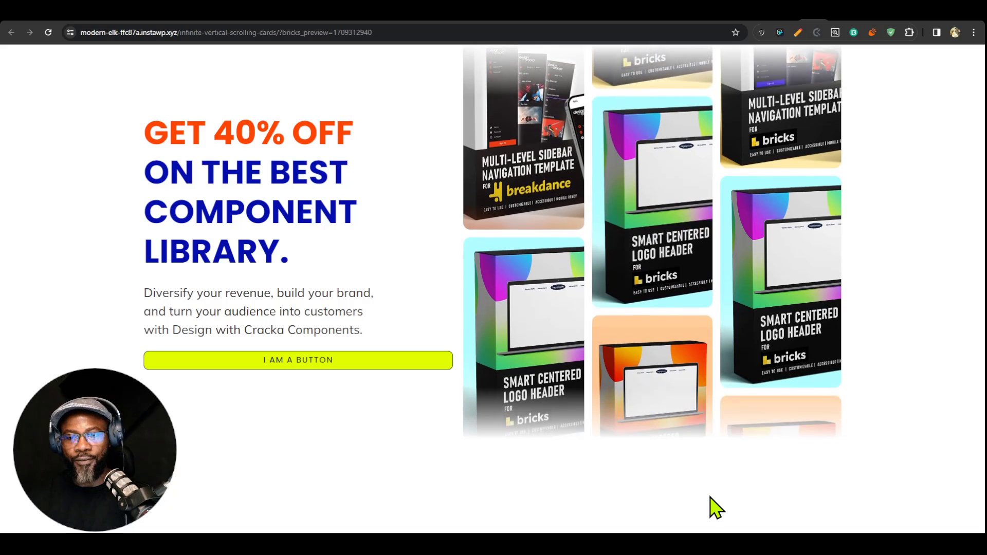
key("ctrl+w")
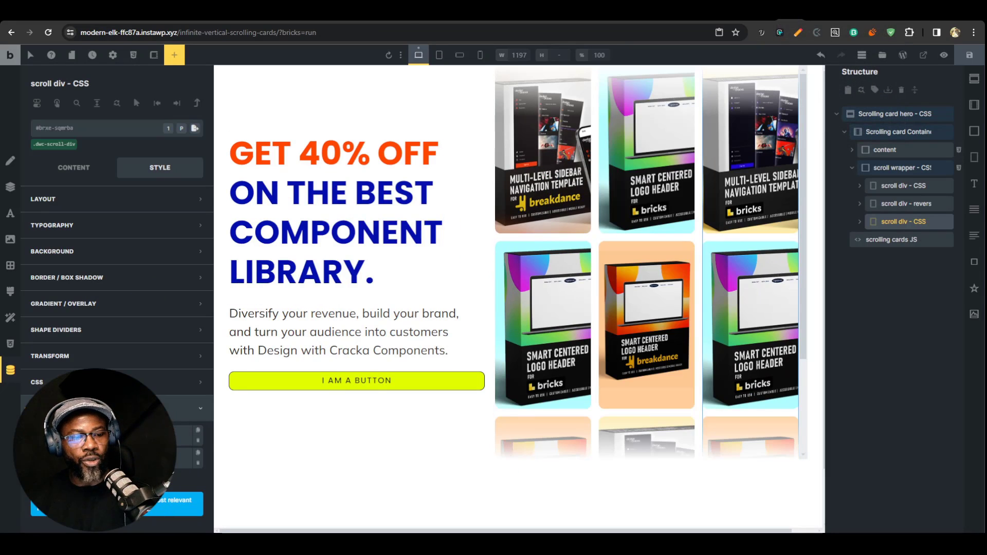
scroll(117, 309, "down", 2)
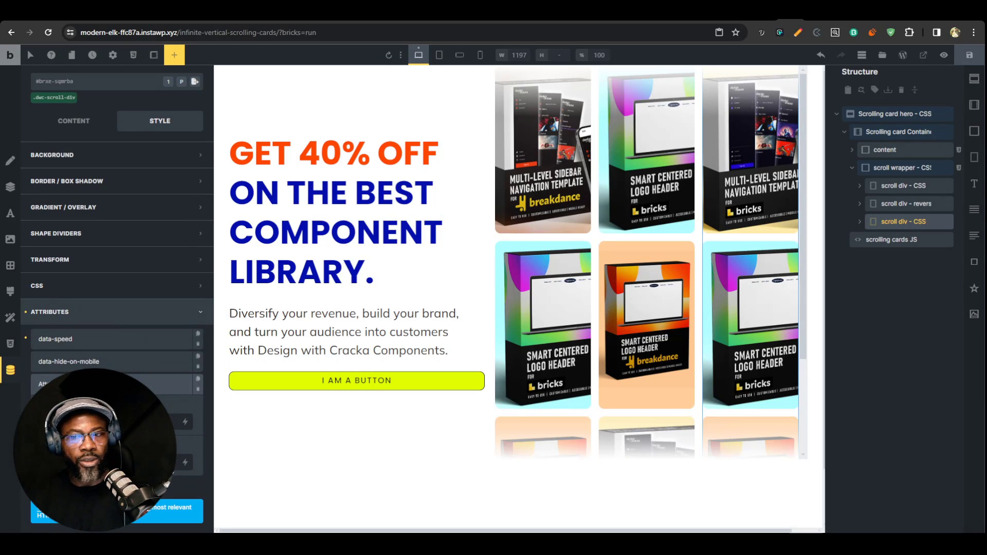
left_click(897, 204)
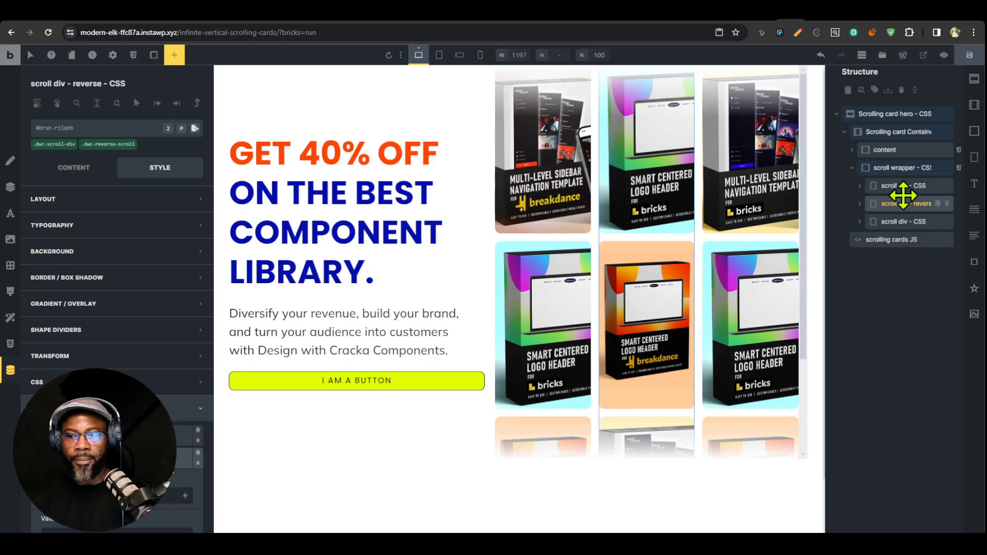
left_click(901, 186)
left_click(917, 222)
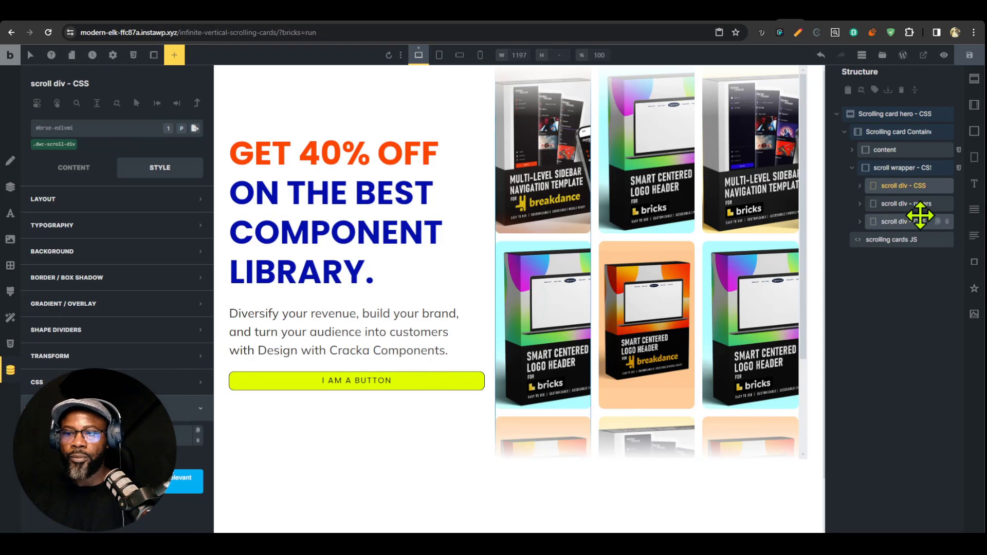
scroll(117, 308, "down", 2)
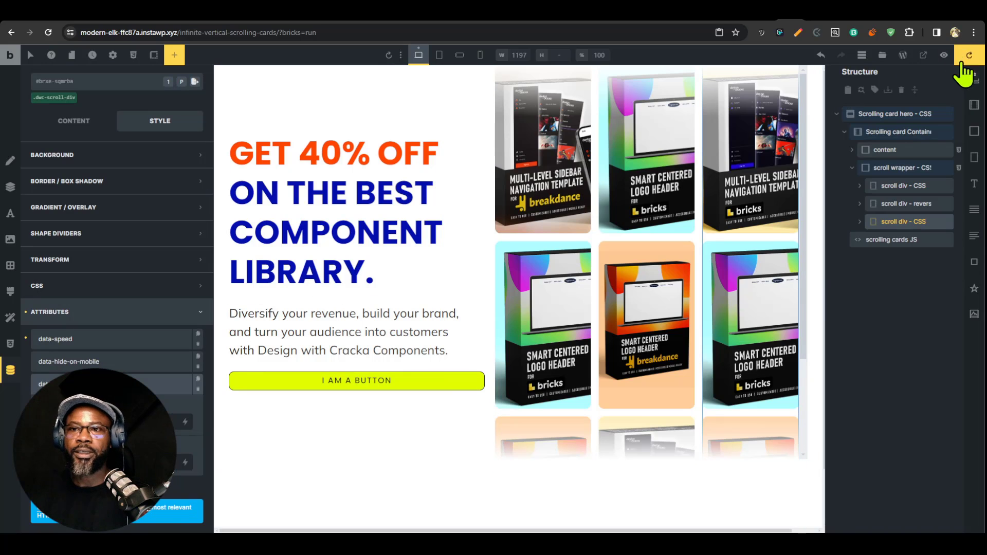
left_click(821, 25)
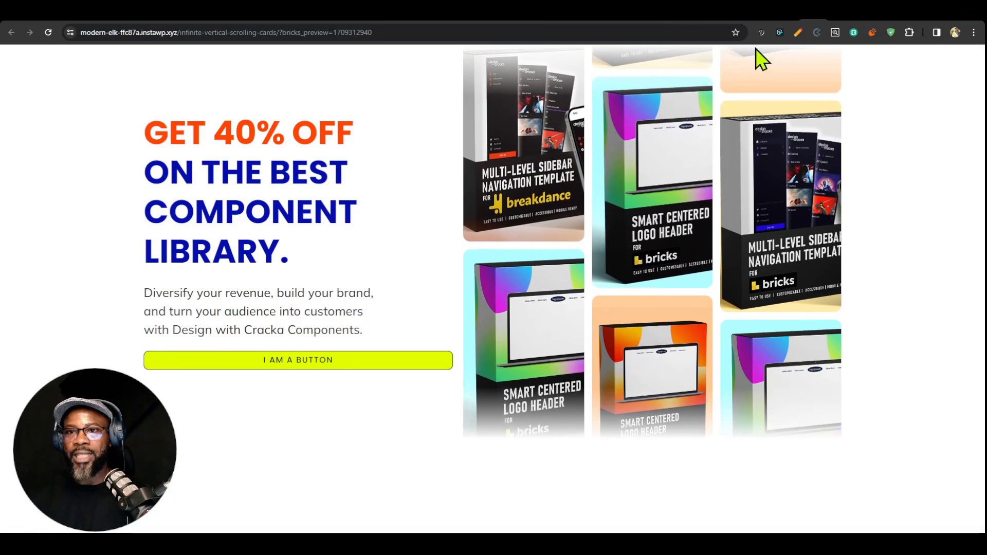
left_click(730, 11)
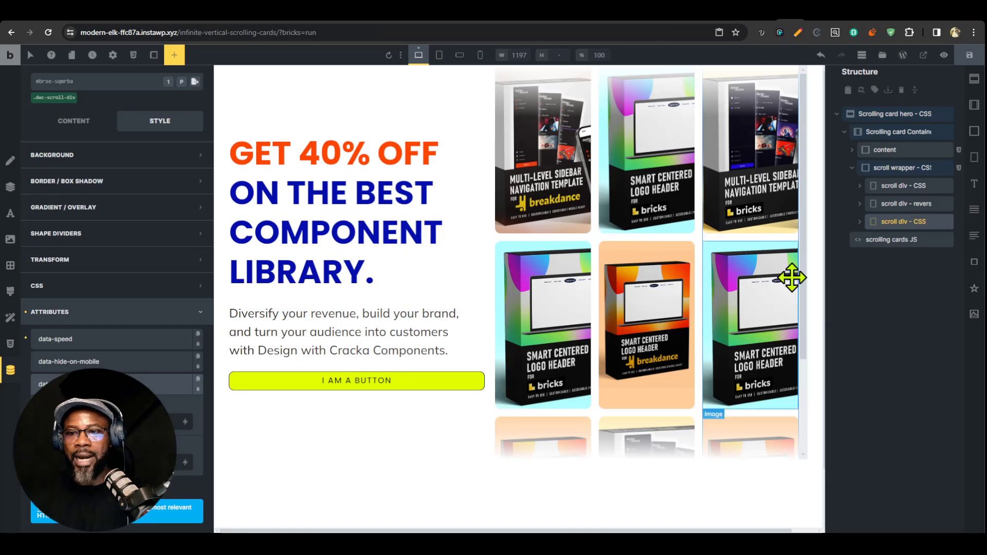
Step: Reorder the image cards inside the first scroll column's content
left_click(861, 185)
left_click(549, 154)
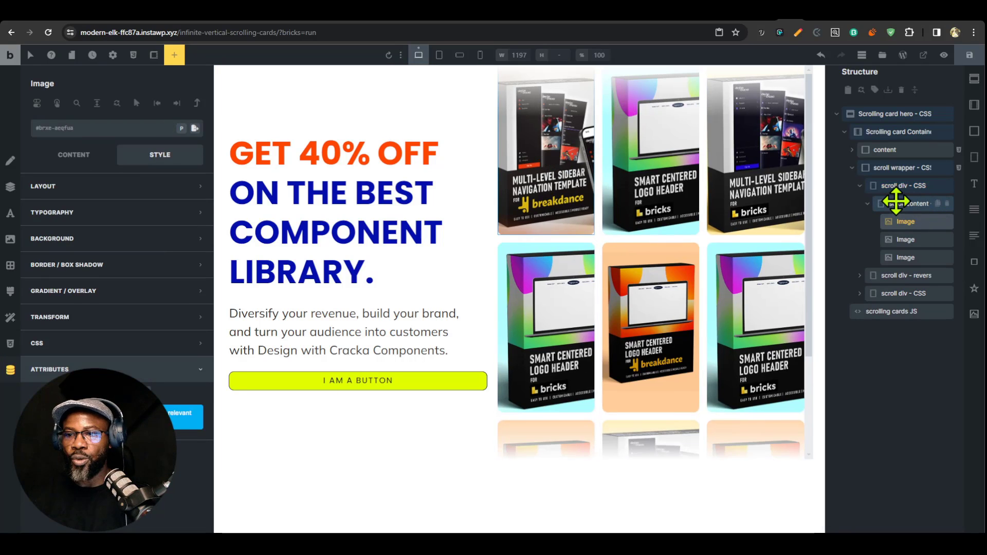
left_click(896, 203)
left_click(905, 223)
left_click(912, 256)
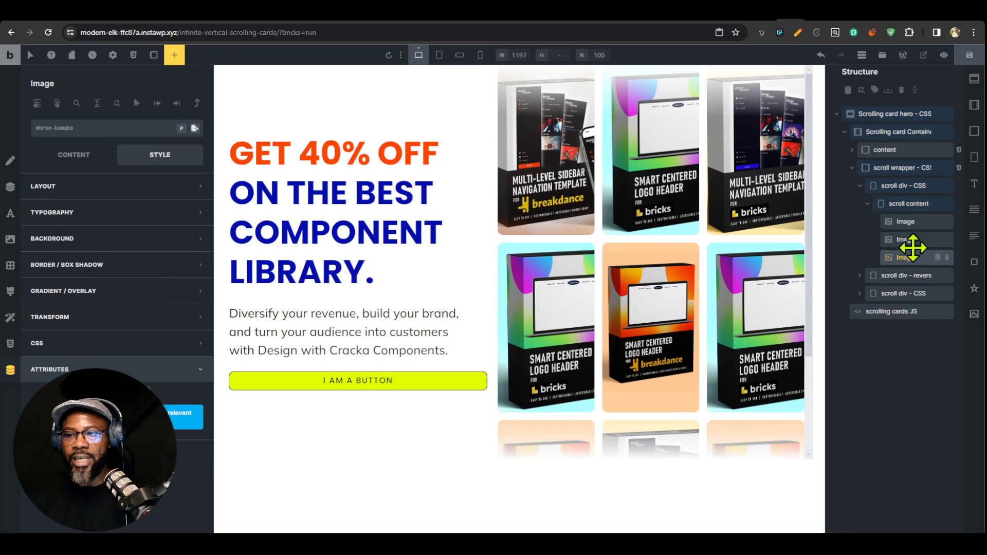
left_click(905, 222)
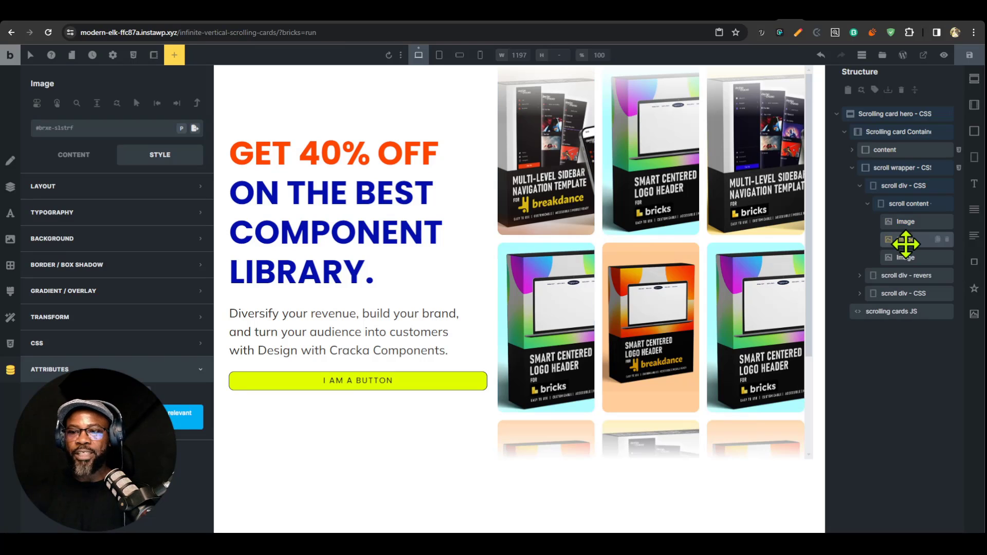
left_click(907, 255)
left_click(908, 225)
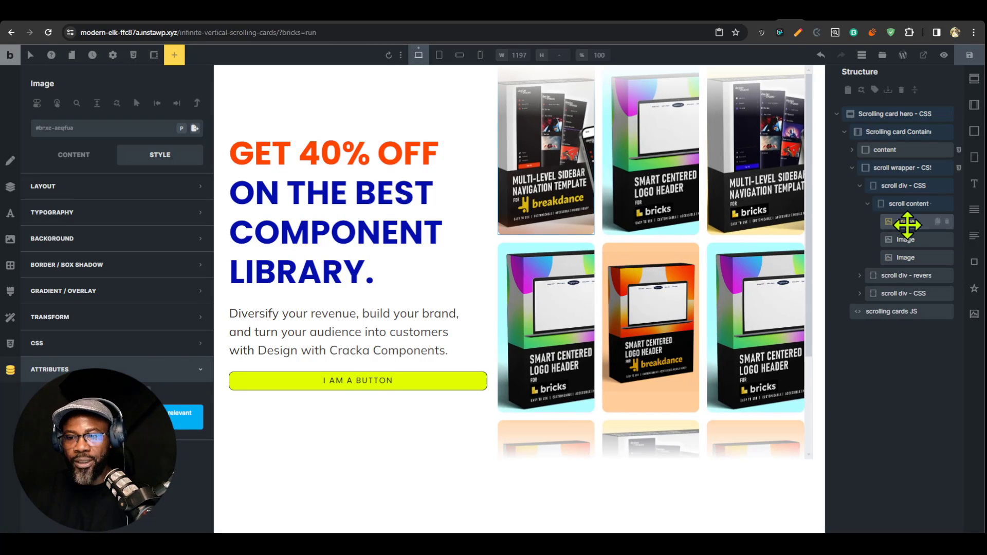
left_click_drag(905, 240, 877, 258)
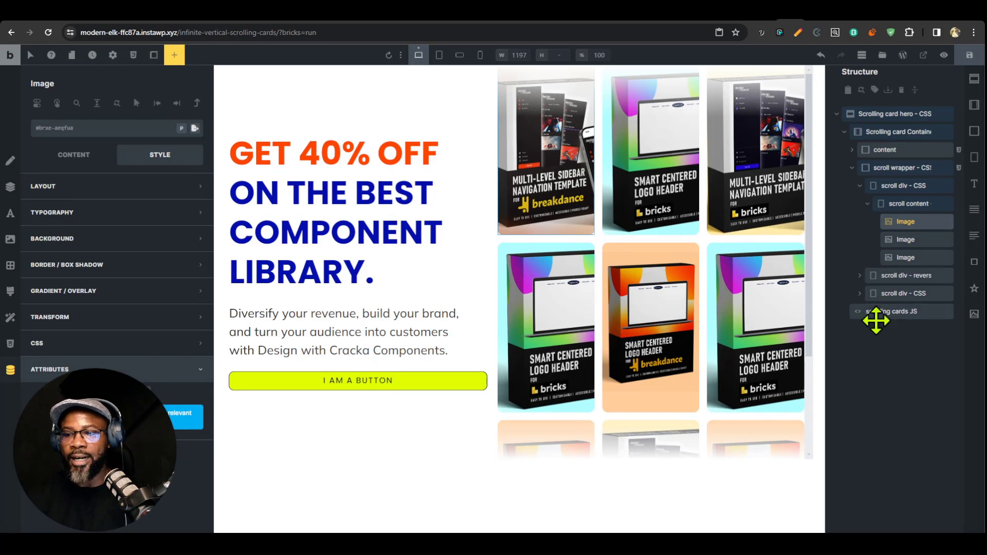
left_click_drag(877, 319, 879, 317)
Step: Delete the third 'scroll div - CSS' column and check the two-column layout in the preview
left_click(947, 294)
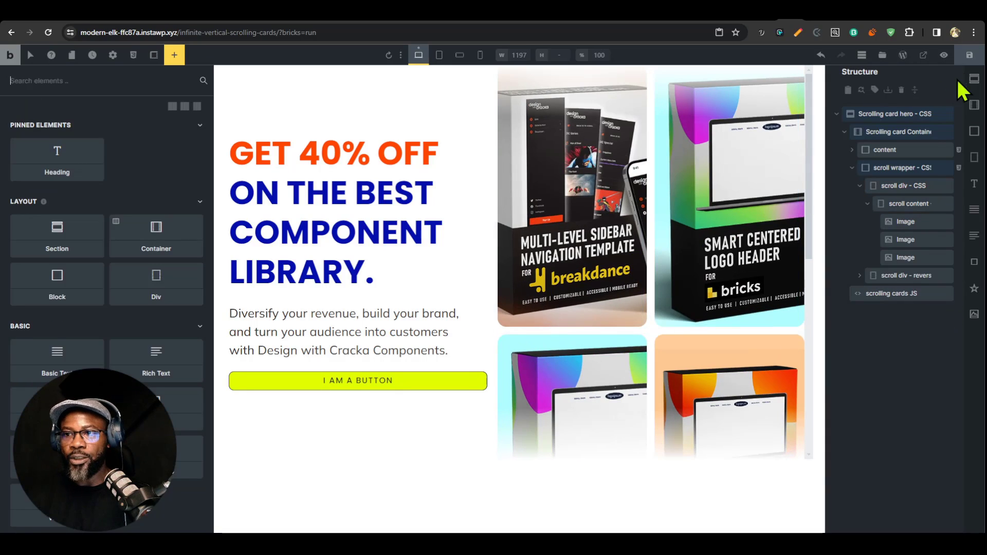
left_click(818, 21)
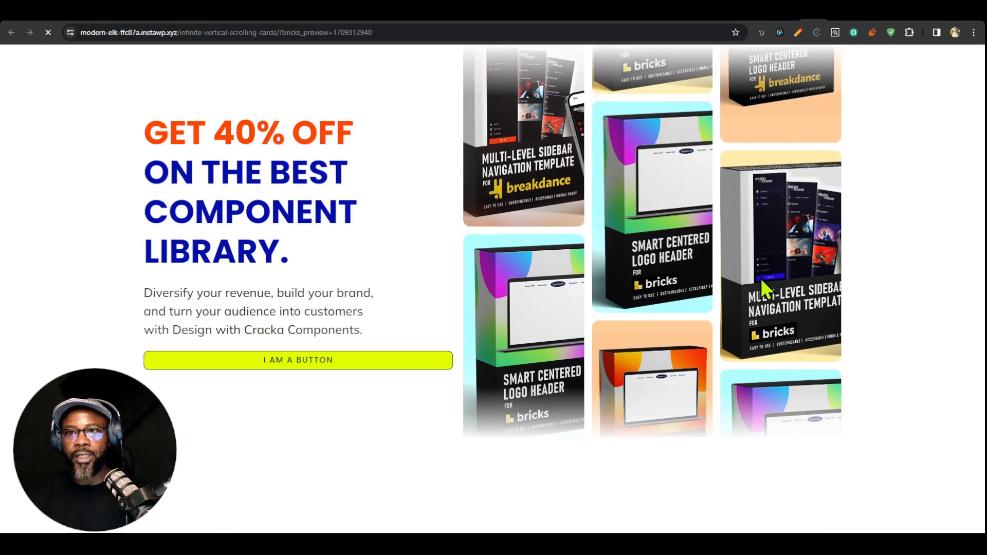
key("F5")
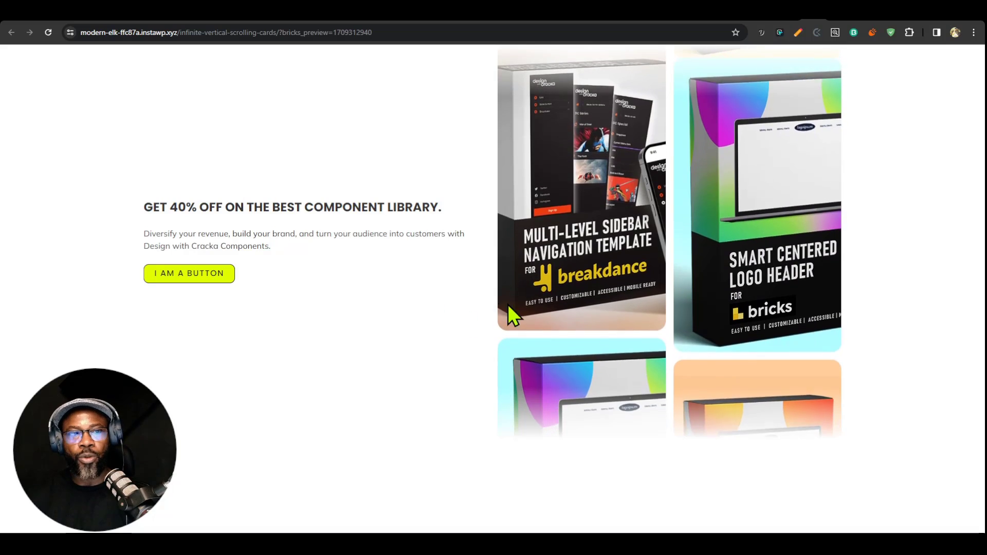
key("ctrl+shift+Tab")
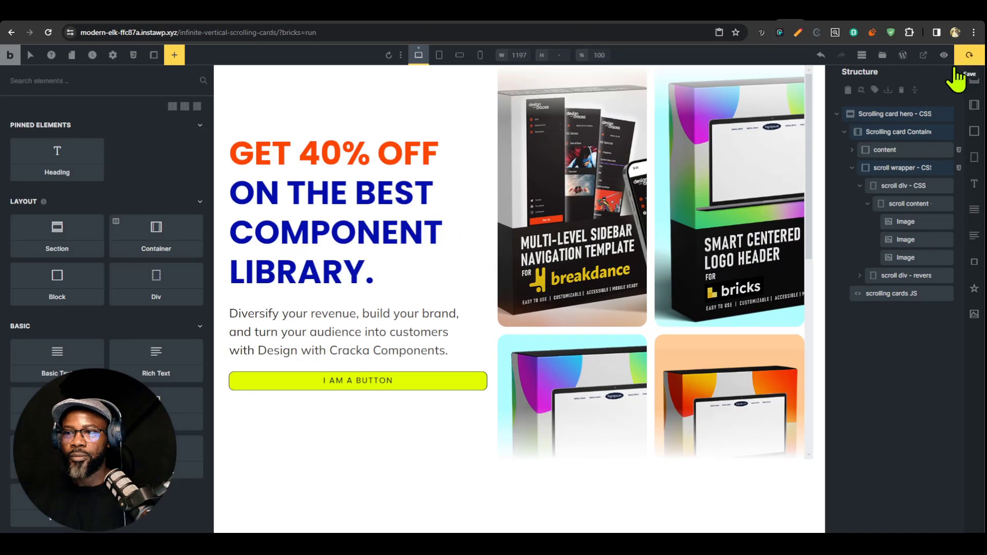
left_click(815, 23)
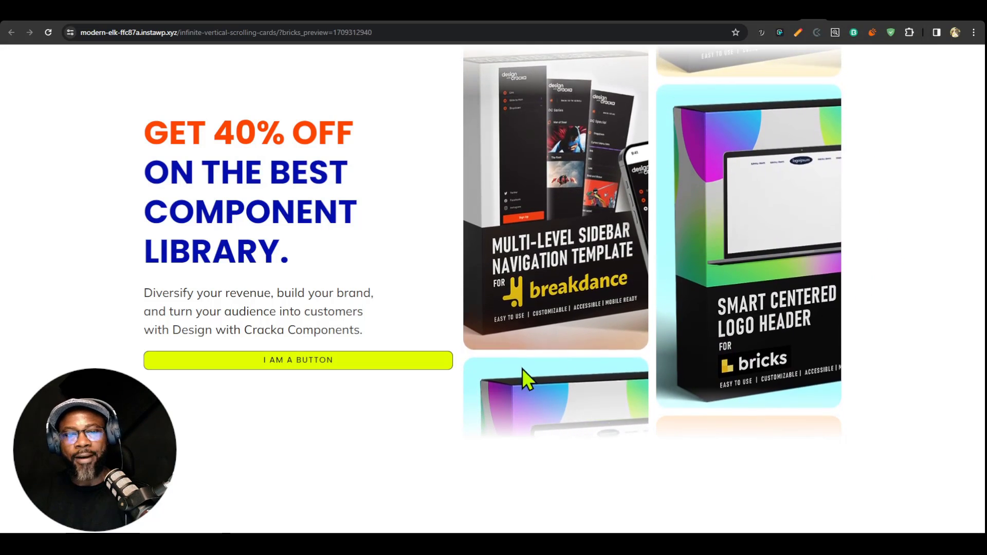
left_click(783, 21)
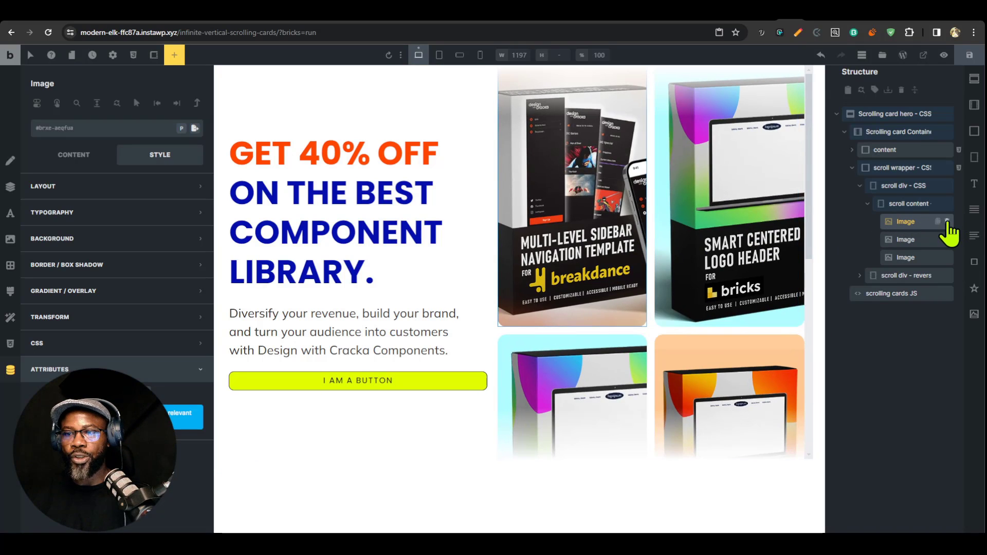
Step: Replace the first column's top image with a new Block at the top of scroll content
left_click(947, 222)
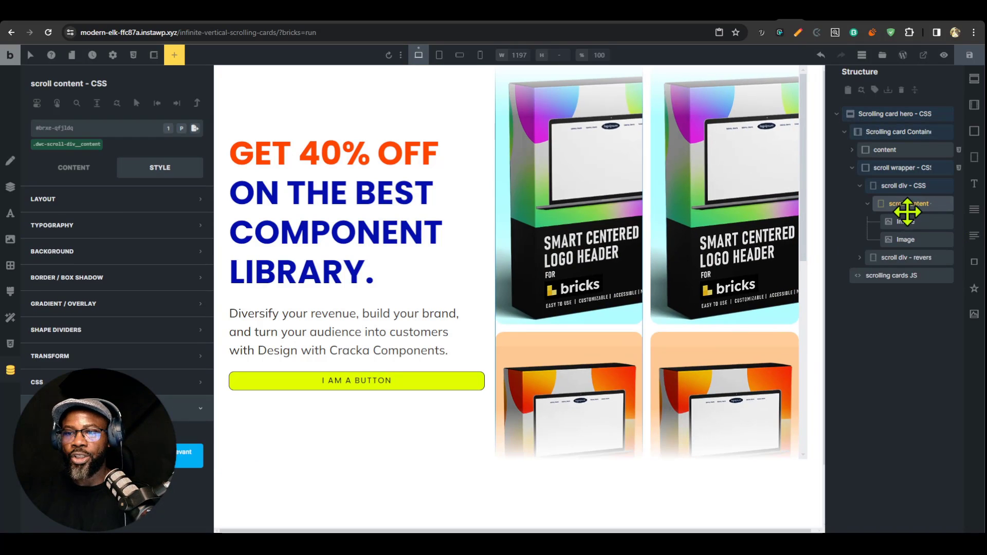
right_click(907, 211)
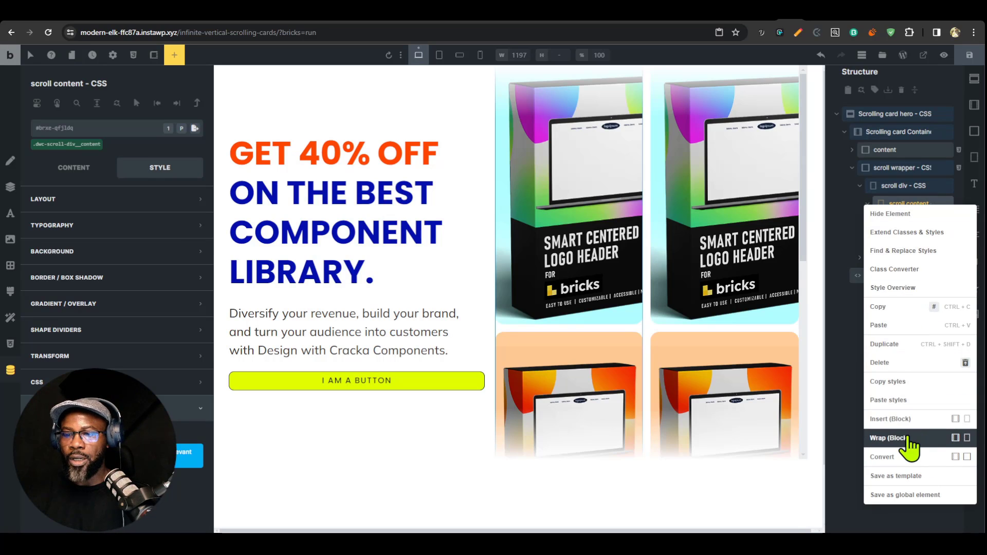
left_click(899, 421)
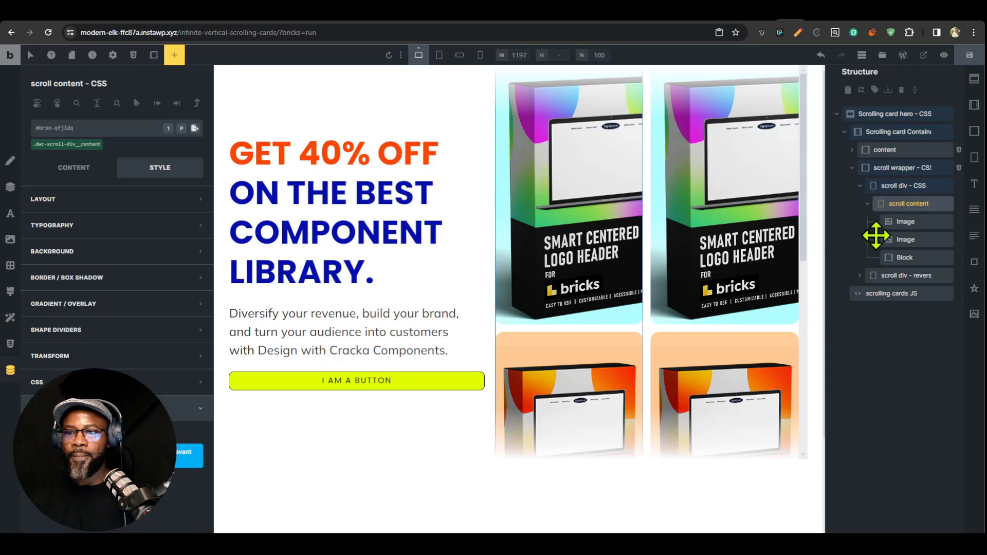
left_click_drag(894, 257, 905, 221)
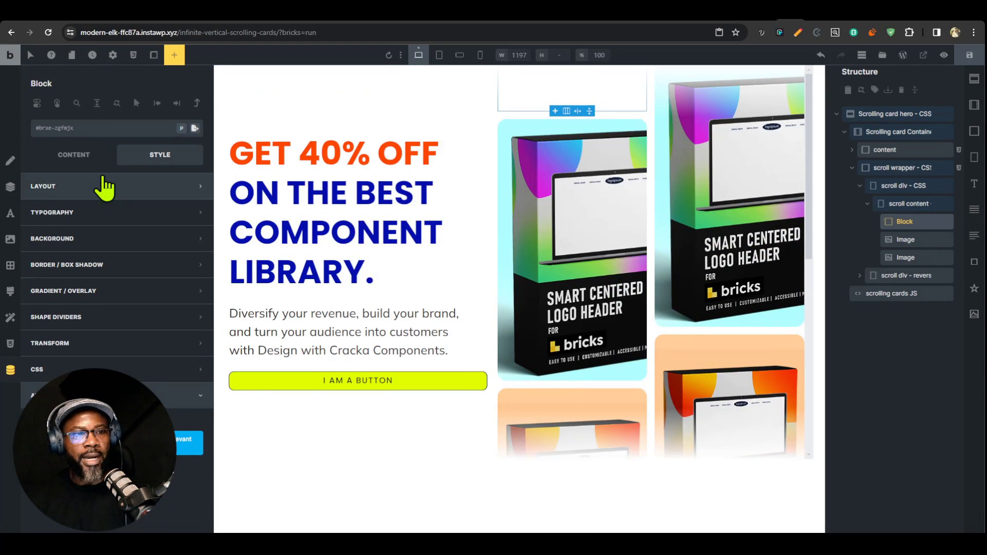
Step: Give the new Block a yellow background colour
left_click(129, 196)
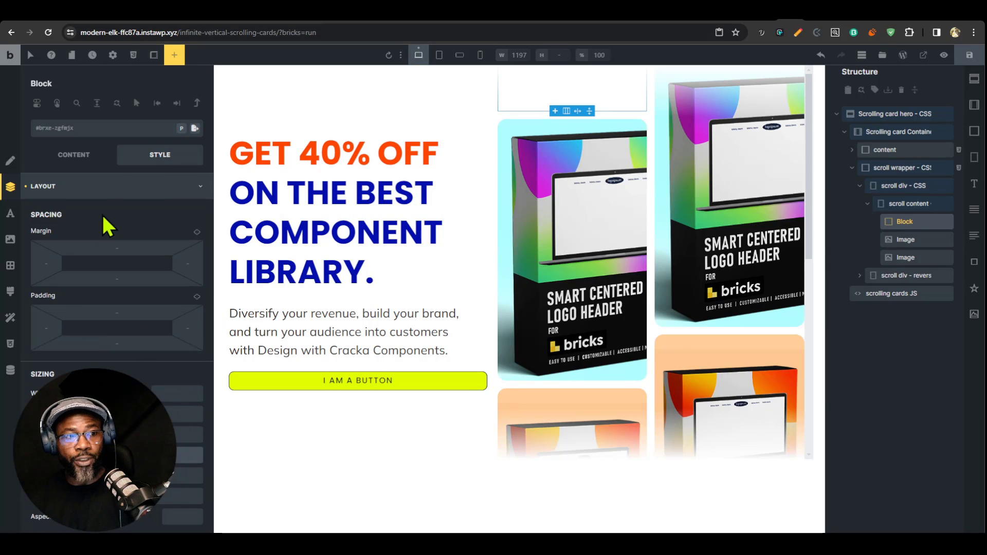
left_click(125, 186)
left_click(137, 240)
left_click(204, 287)
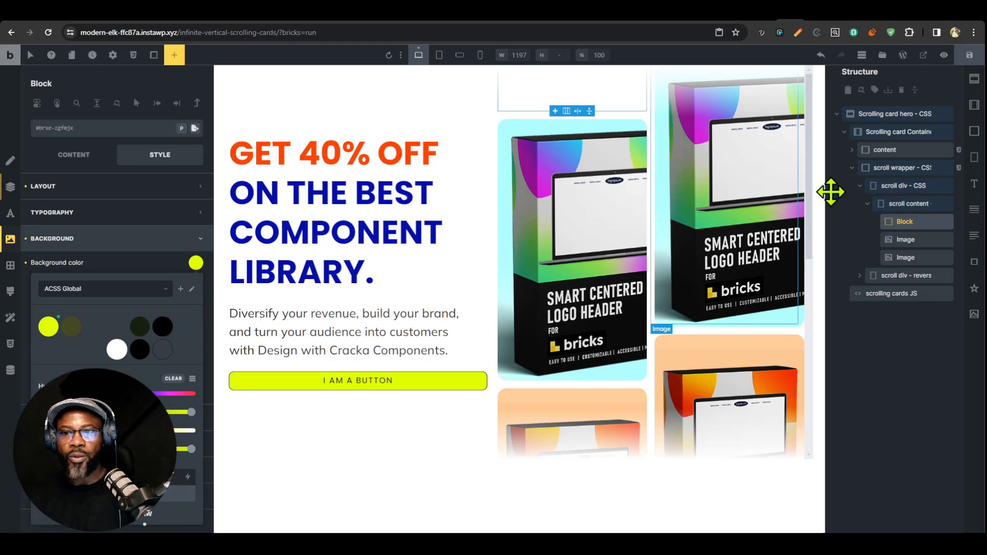
left_click(896, 235)
left_click(890, 225)
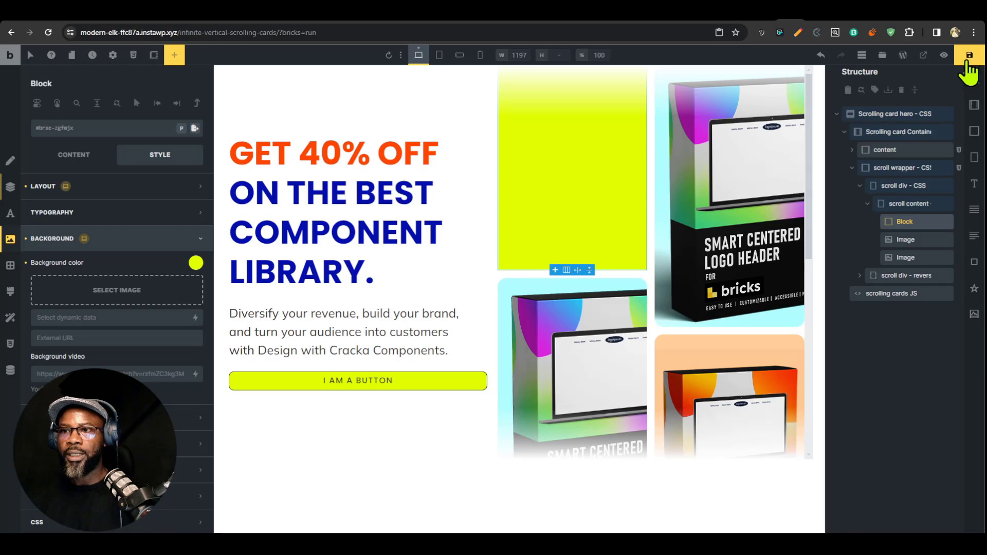
Step: Save the page and preview the yellow card scrolling on the front end
left_click(969, 55)
left_click(817, 18)
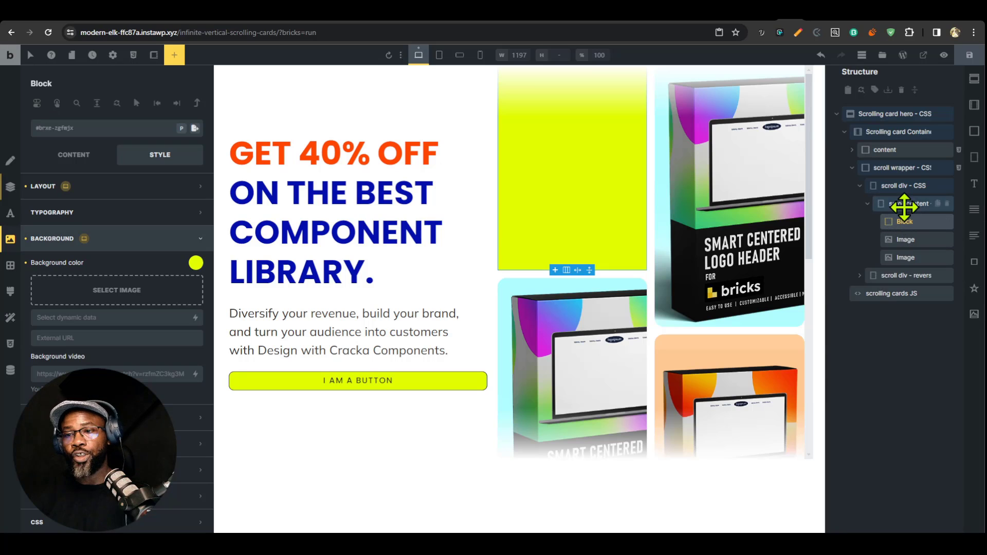
left_click(903, 202)
left_click(908, 222)
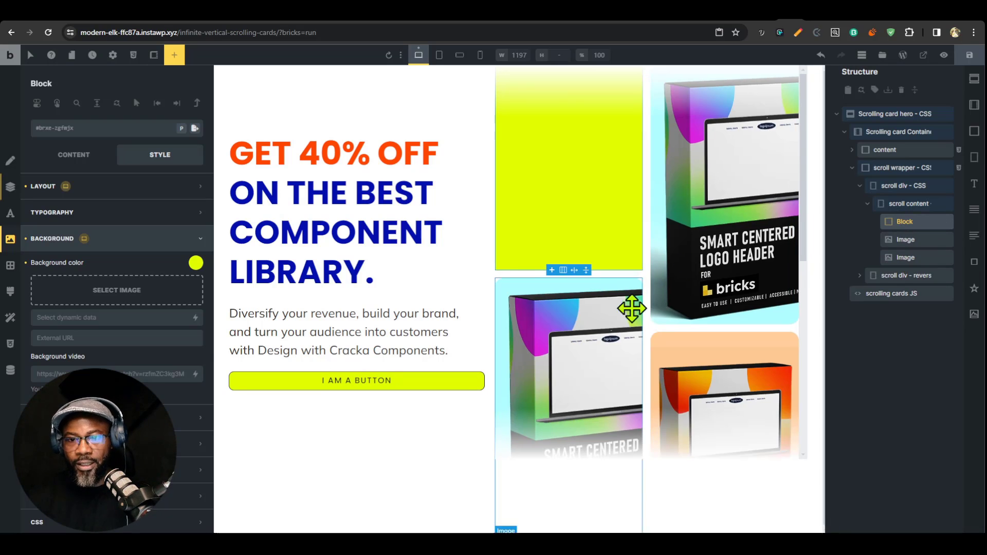
left_click(804, 15)
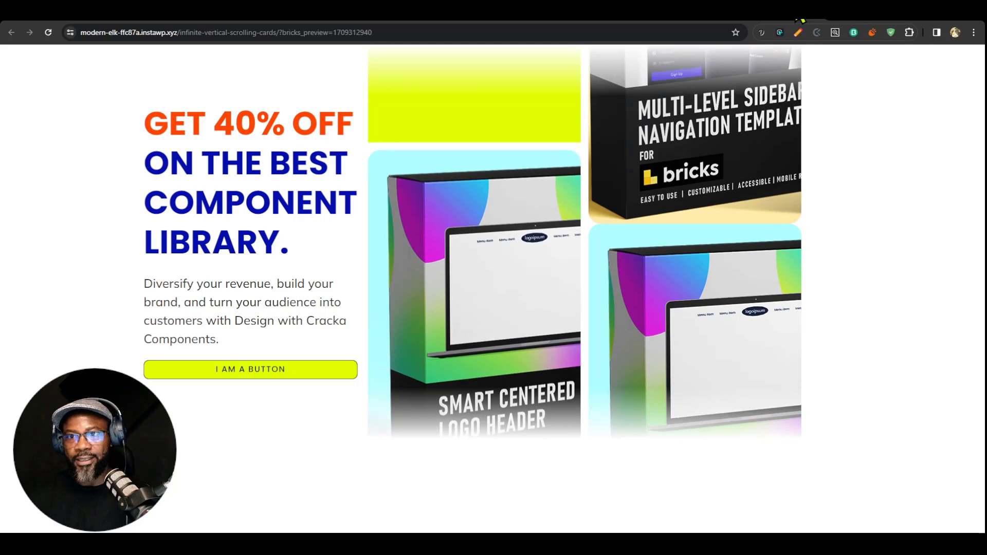
Step: Compare the Design with Cracka example and kajabi.com's scrolling hero, then return to the builder
left_click(833, 12)
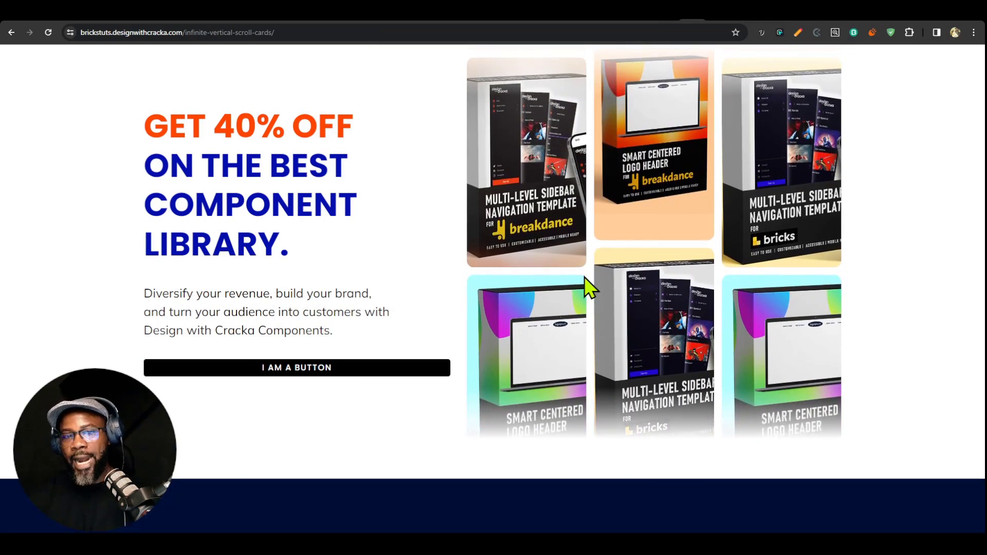
key("ctrl+t")
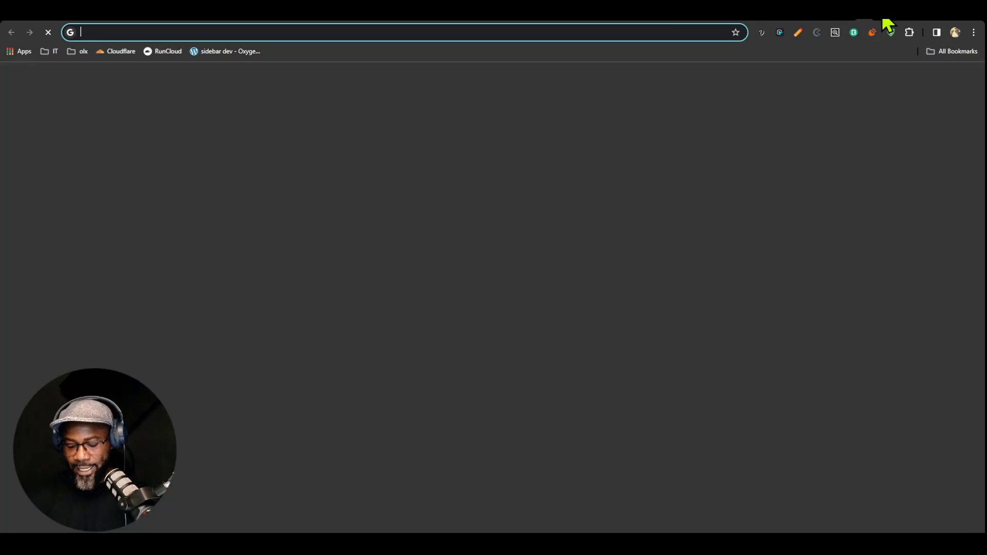
type("ka")
key("Return")
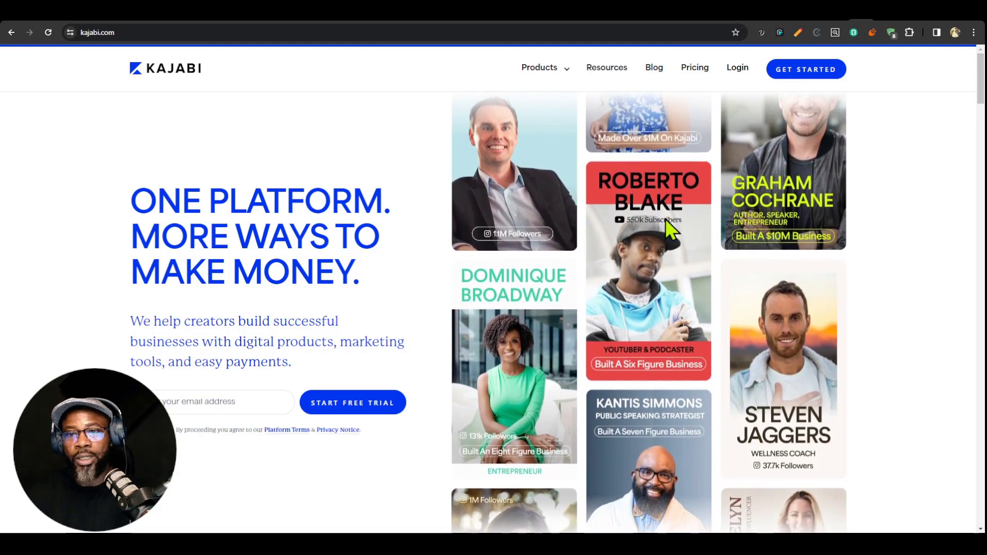
scroll(684, 263, "down", 5)
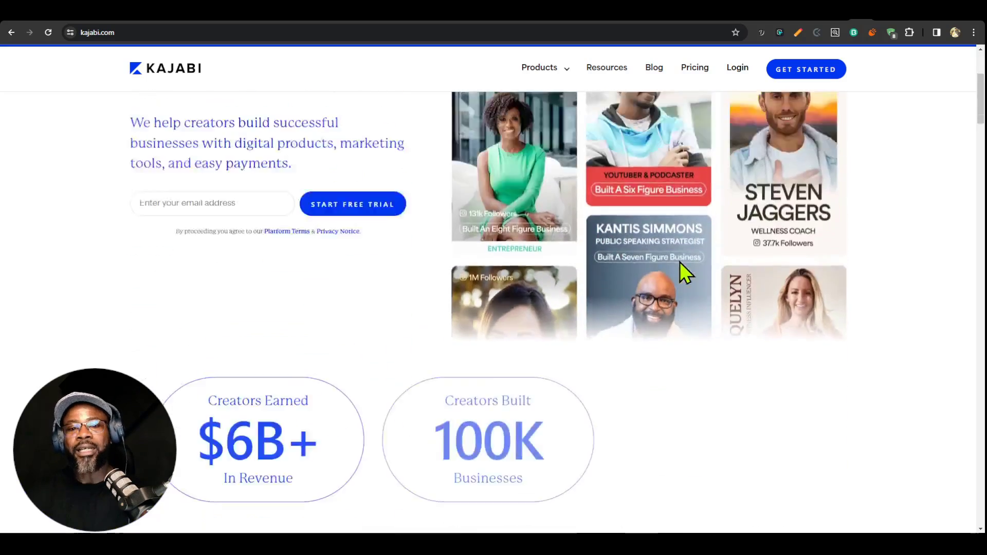
scroll(685, 242, "up", 5)
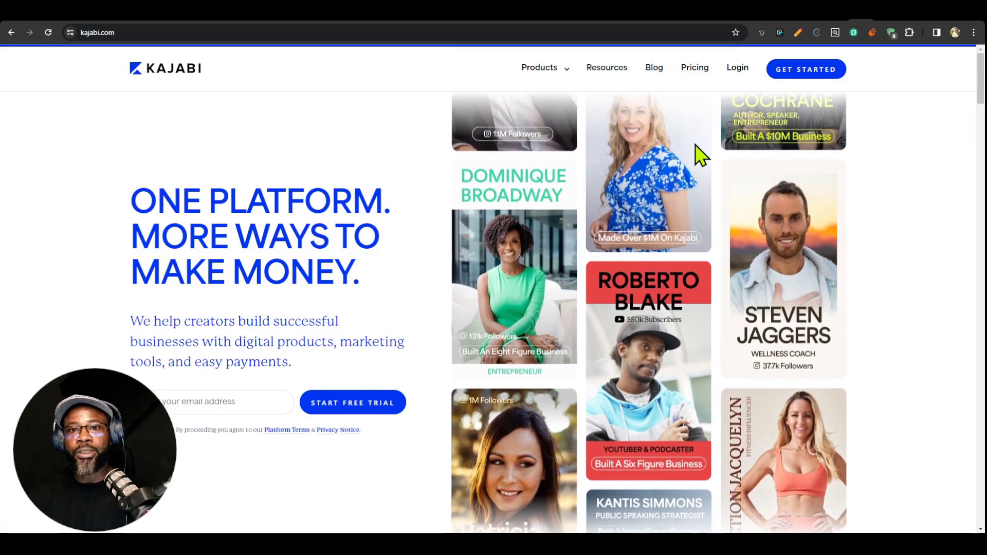
left_click(769, 20)
left_click(750, 20)
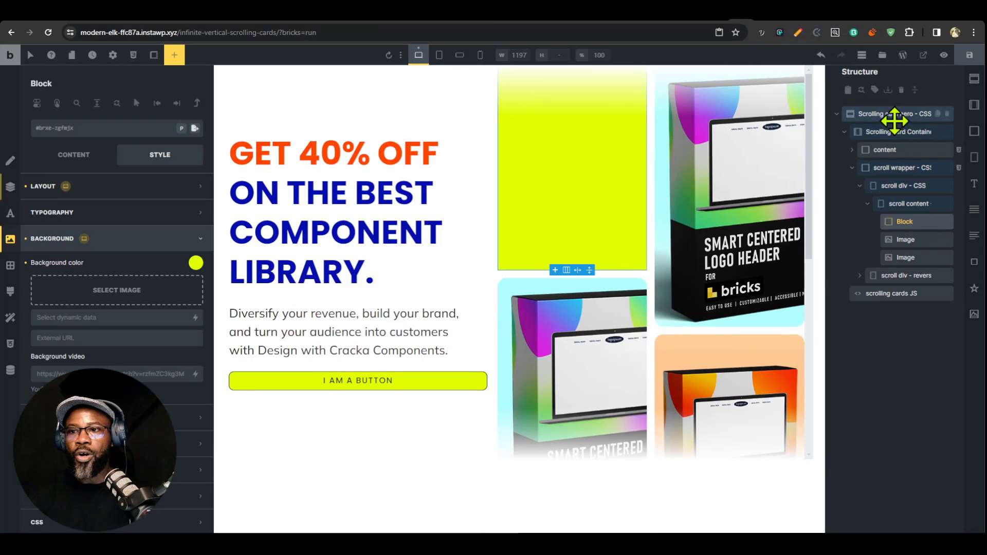
Step: Select the .dwc-scrolling-cards-hero class and open its Style > CSS settings
left_click(899, 114)
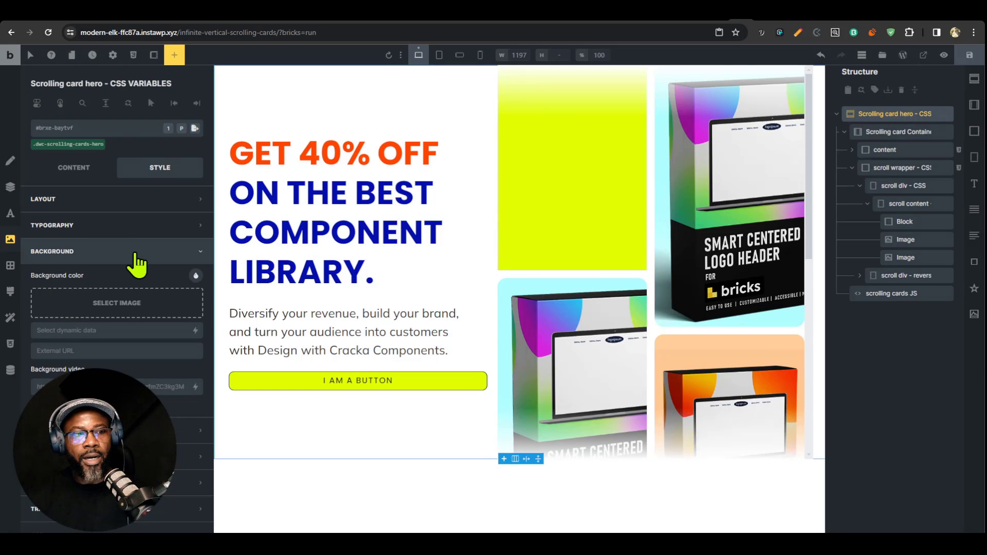
left_click(135, 254)
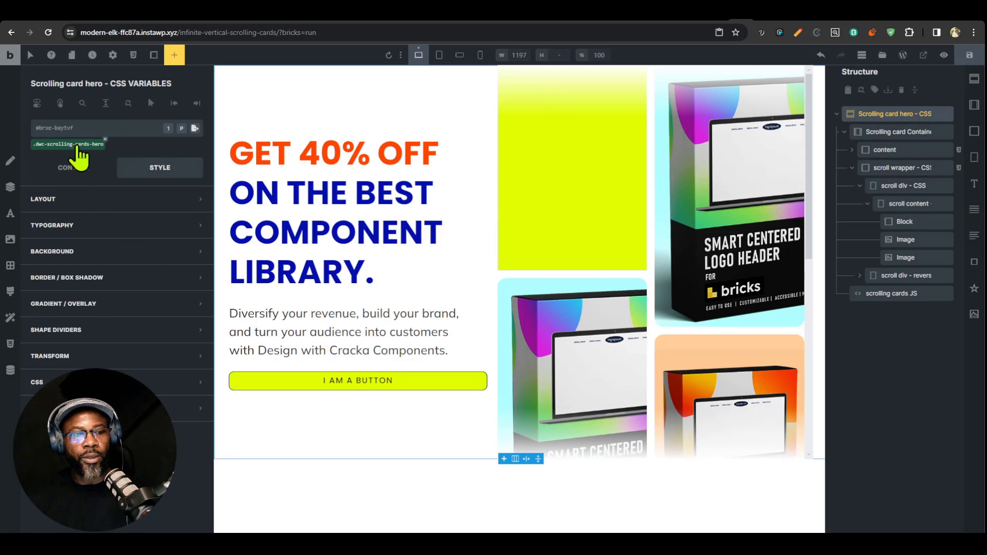
left_click(72, 144)
left_click(174, 382)
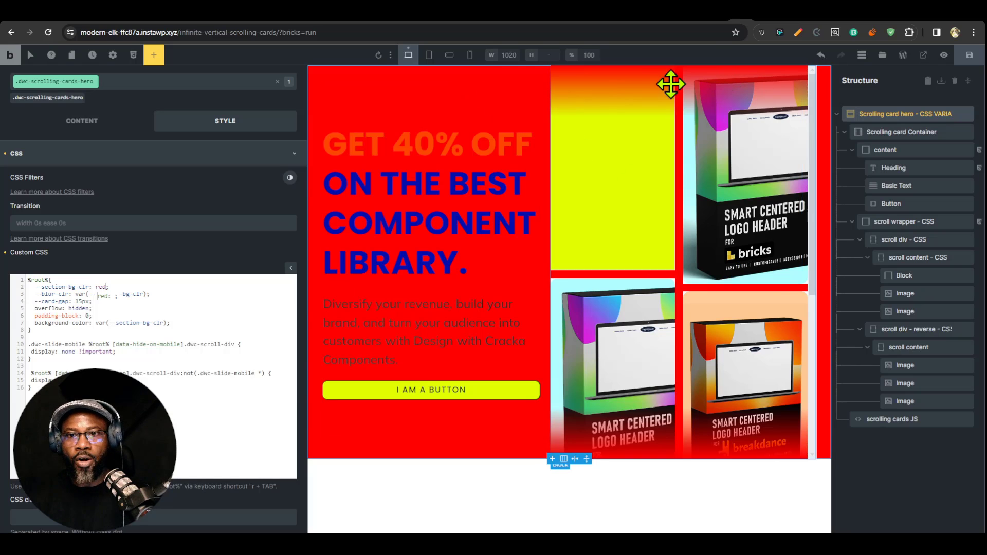
Step: Strip the preview query from the preview URL to load the plain front-end page
left_click(765, 19)
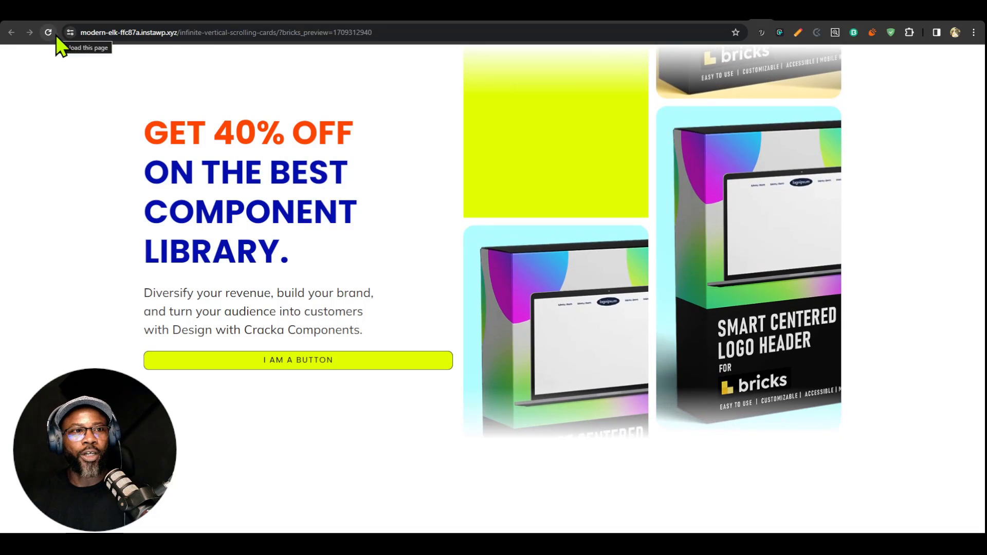
left_click(281, 32)
left_click_drag(308, 32, 550, 55)
key("BackSpace")
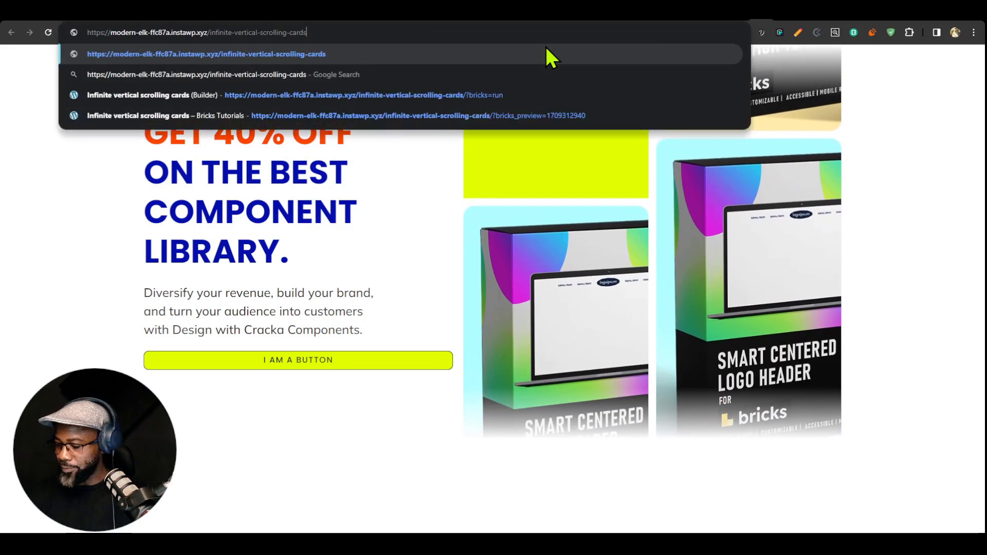
key("Return")
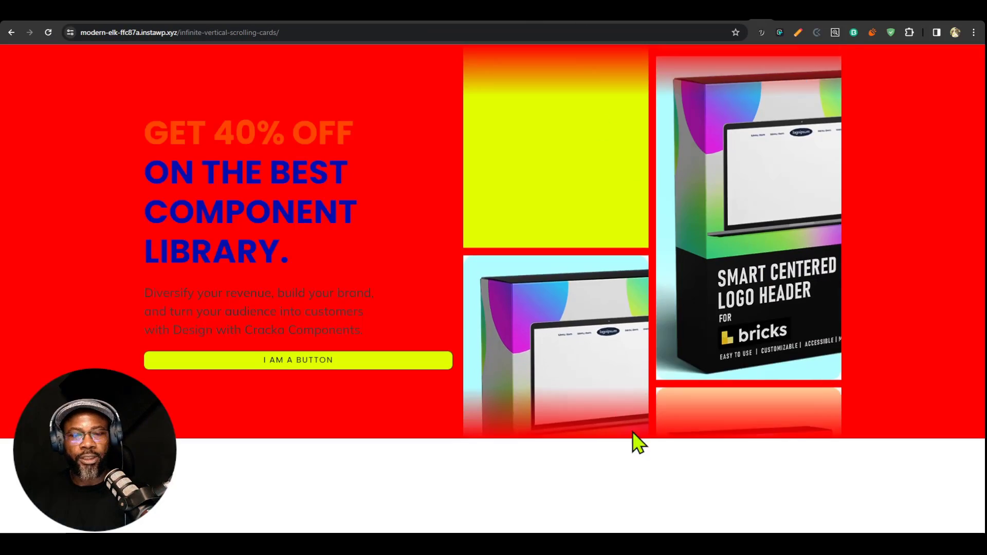
left_click(751, 19)
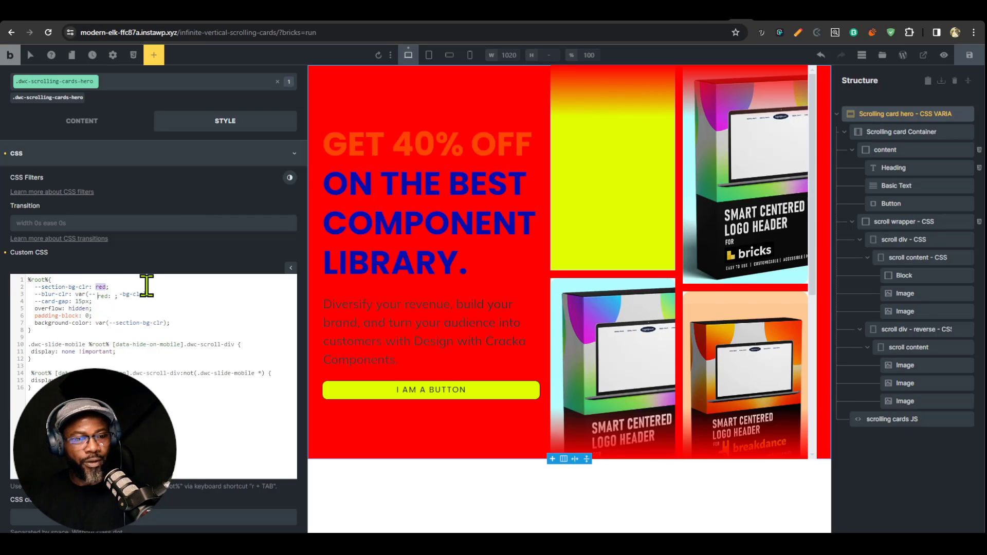
Step: Set --section-bg-clr to white and --card-gap to 20px
type("white")
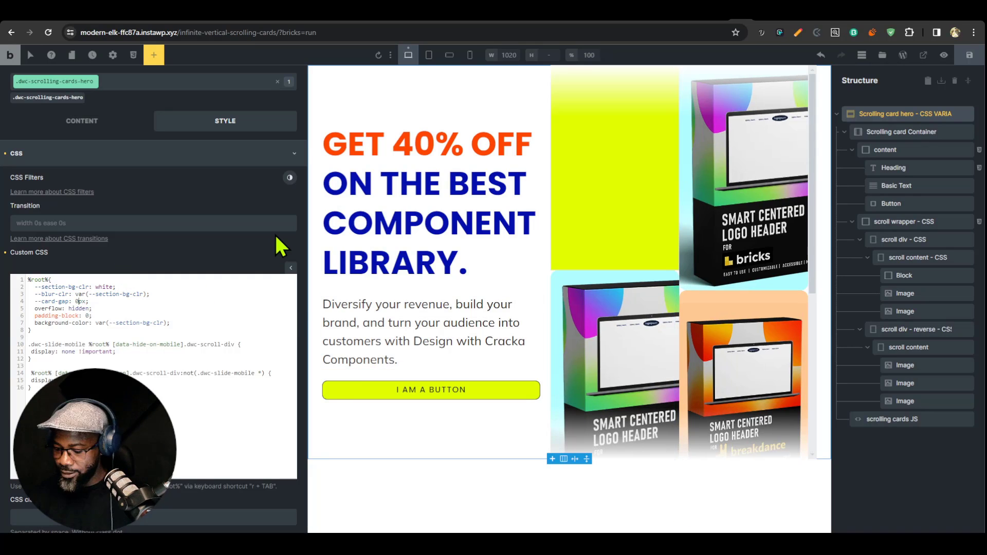
type("2")
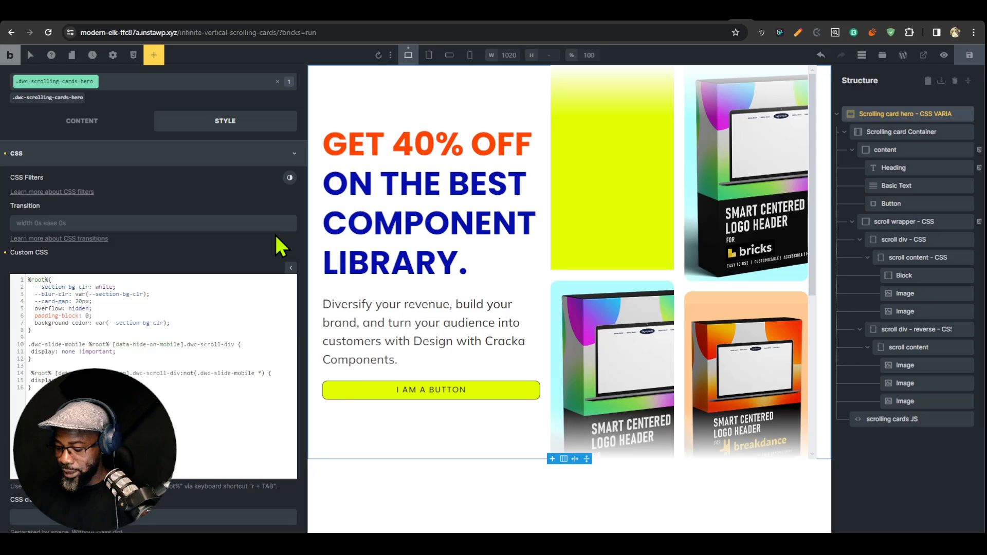
type("5")
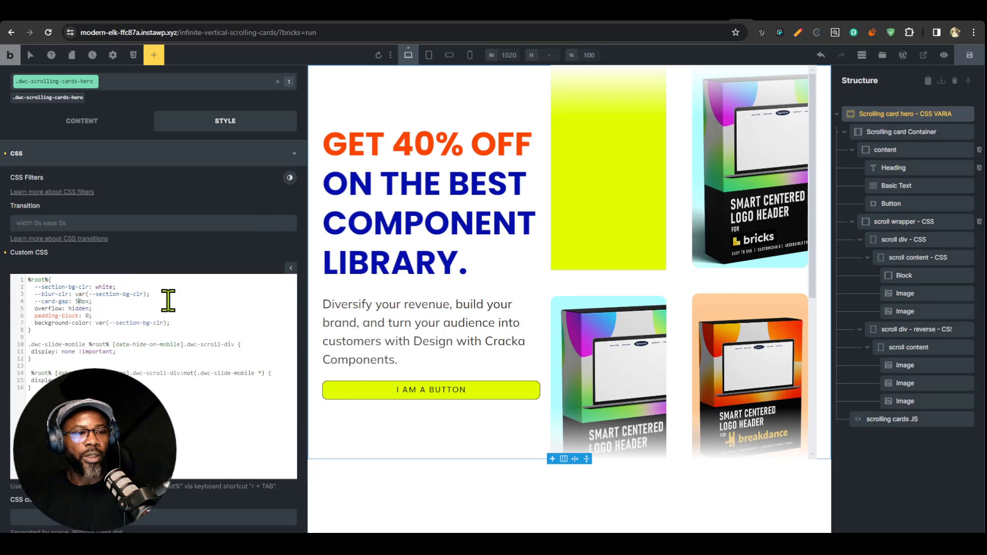
key("BackSpace")
type("2")
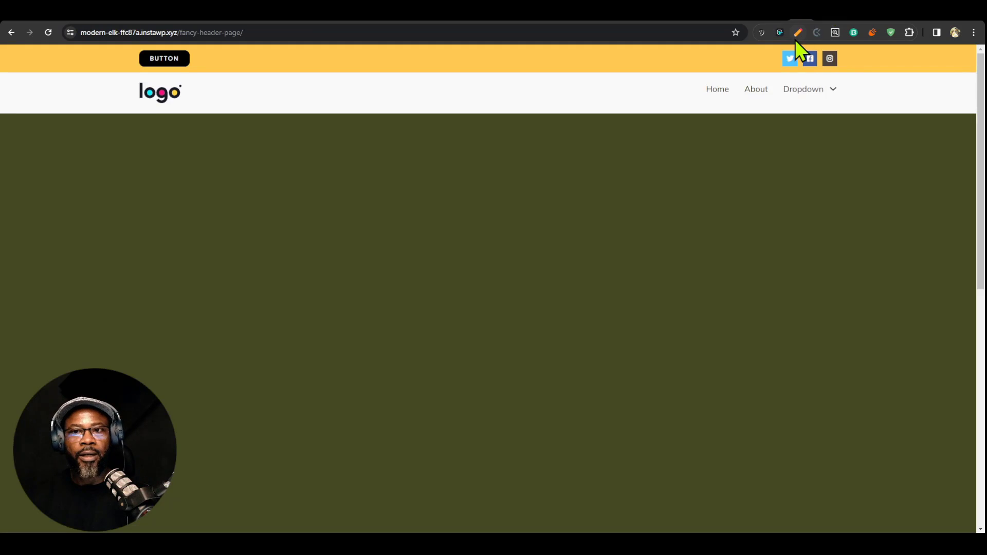
Step: Scroll through the Design with Cracka video playlist page, then start a new tab
scroll(520, 270, "down", 5)
scroll(519, 270, "up", 5)
scroll(335, 267, "down", 4)
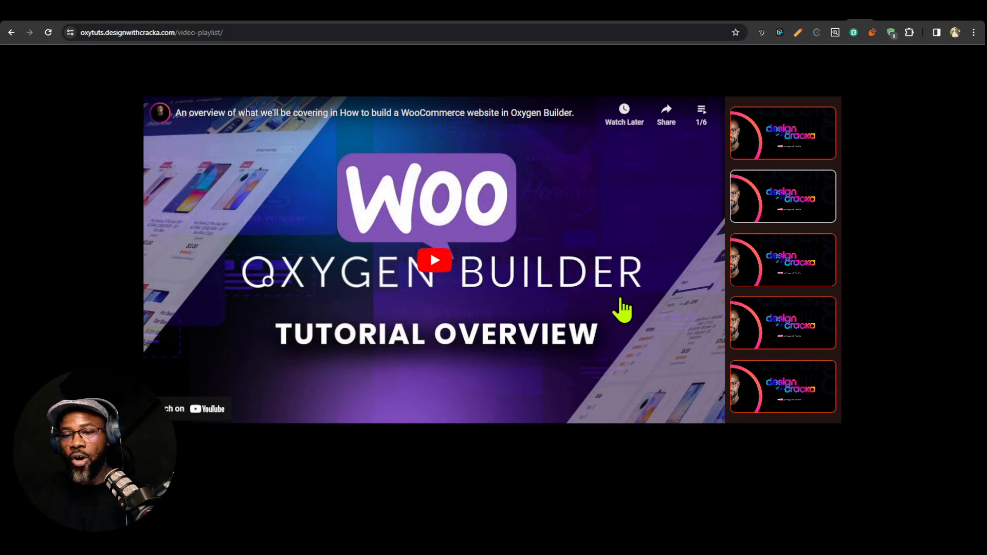
key("ctrl+t")
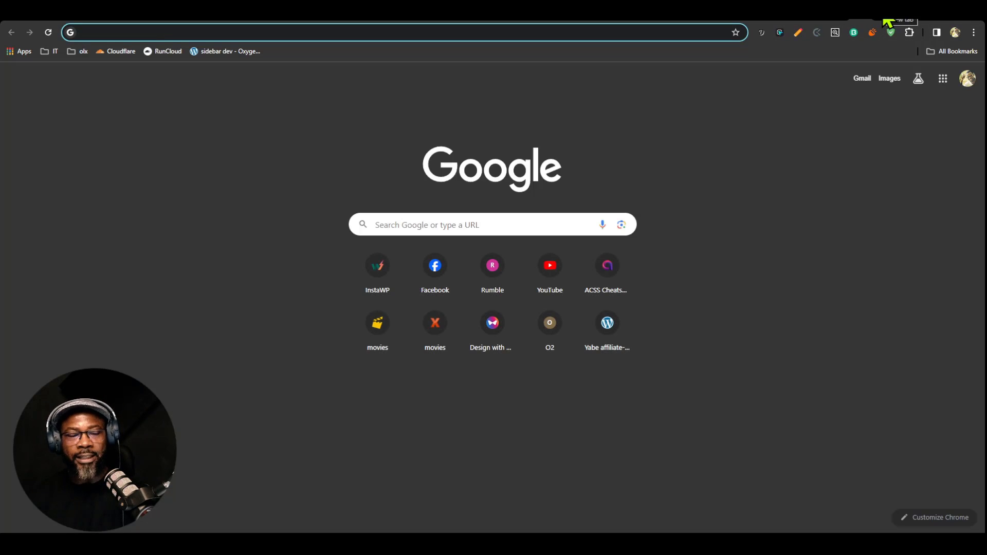
Step: Load designwithcracka.com and show its RECENT VIDEOS category
type("de")
key("Return")
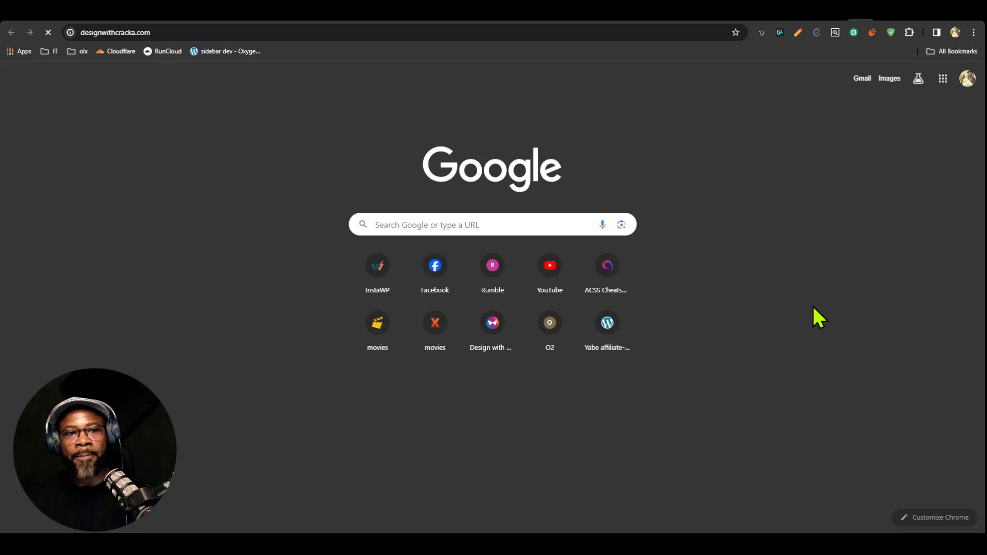
key("ctrl+w")
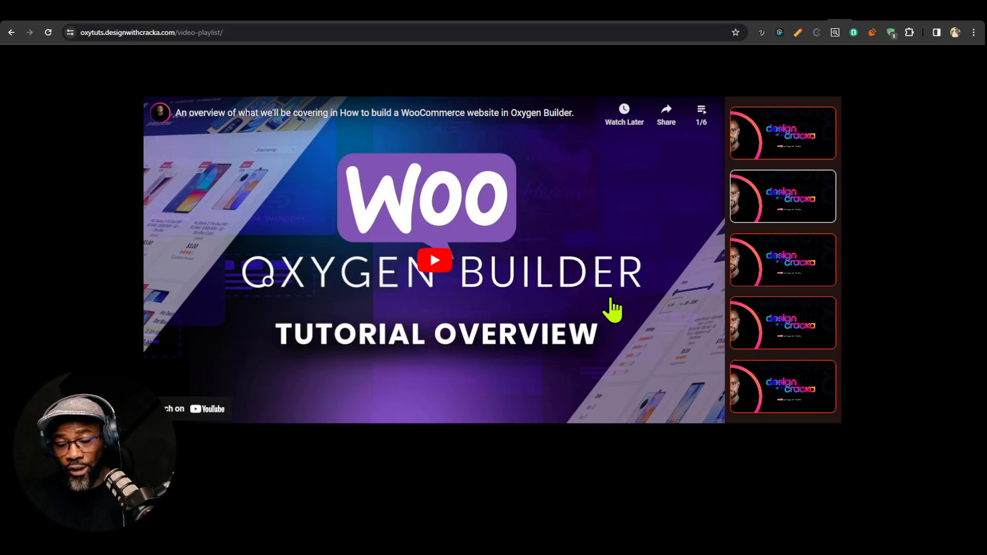
key("ctrl+shift+t")
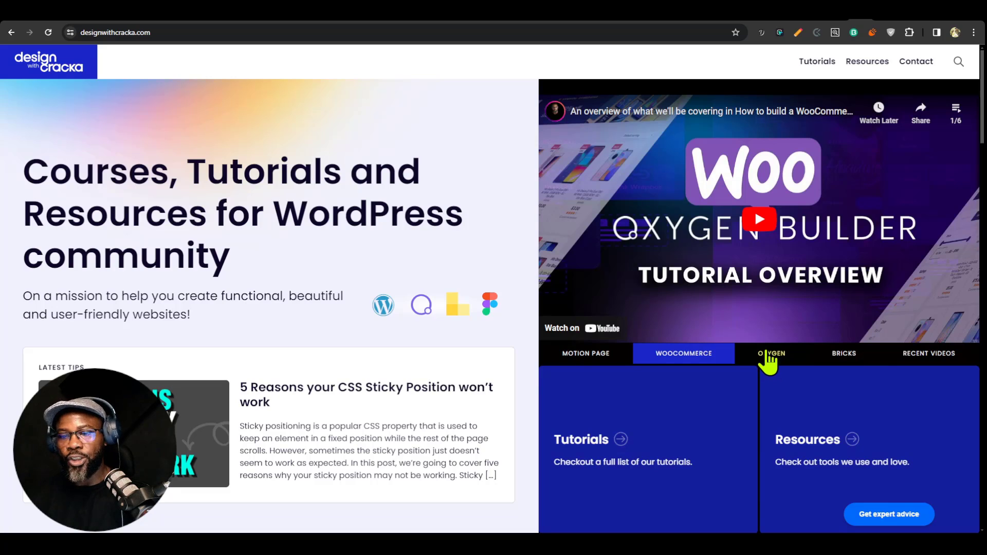
left_click(923, 355)
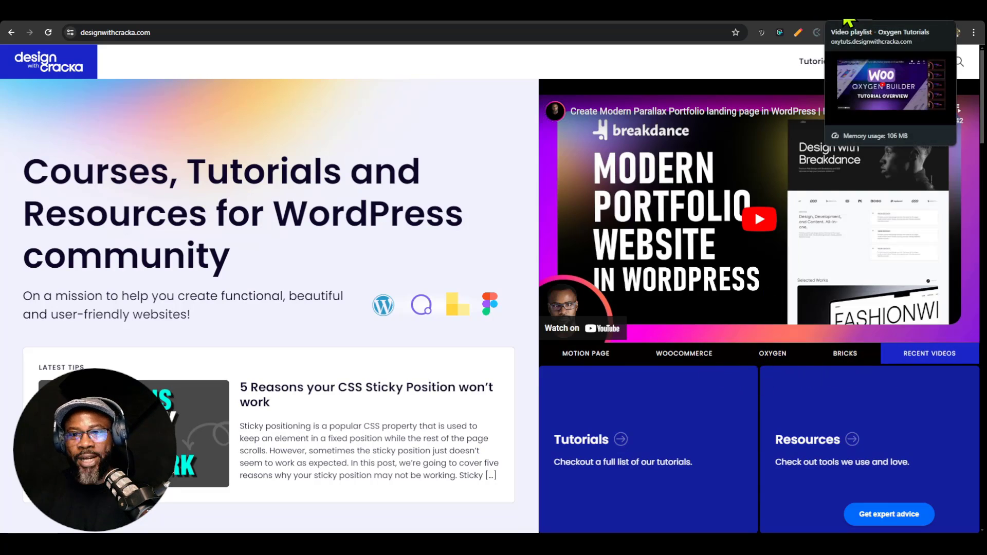
Step: Load several playlists on the video playlist page, including Master Tricky CSS Grid, Breakdance and GSAP
left_click(839, 20)
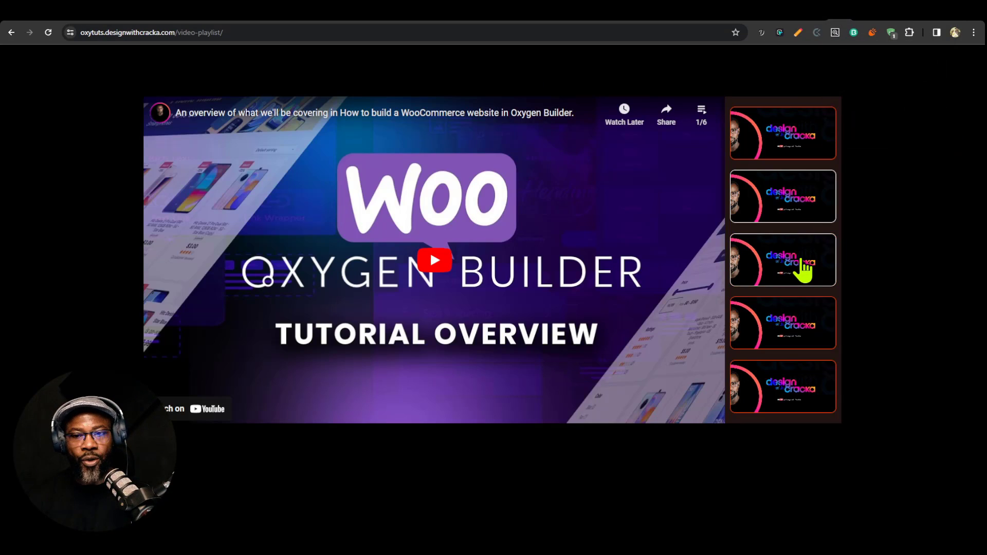
left_click(804, 269)
left_click(789, 404)
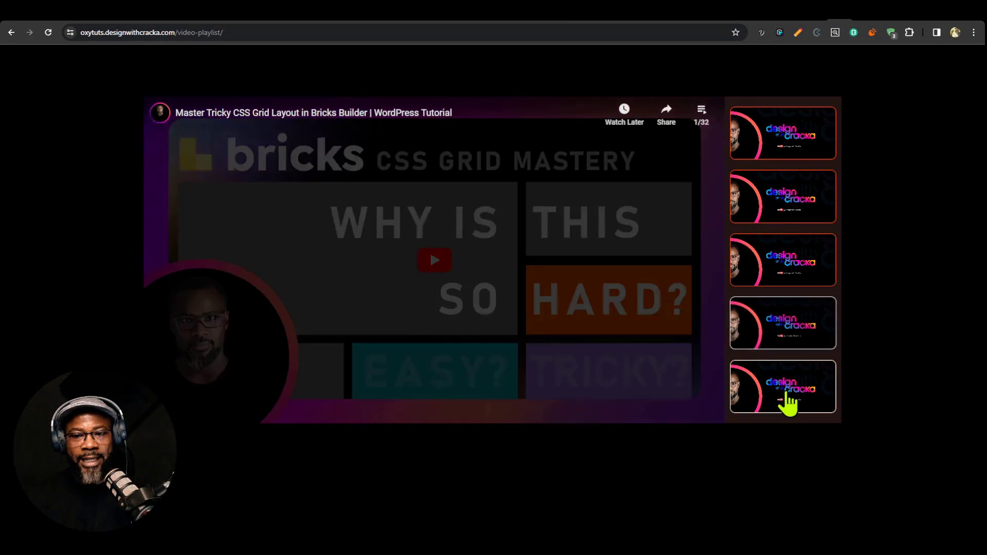
left_click(821, 332)
left_click(791, 147)
left_click(749, 298)
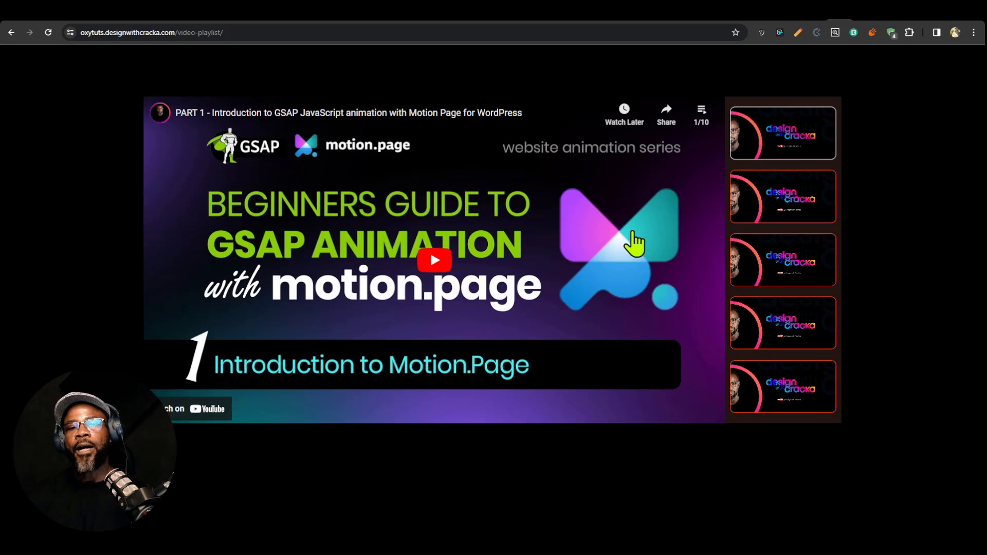
left_click(701, 111)
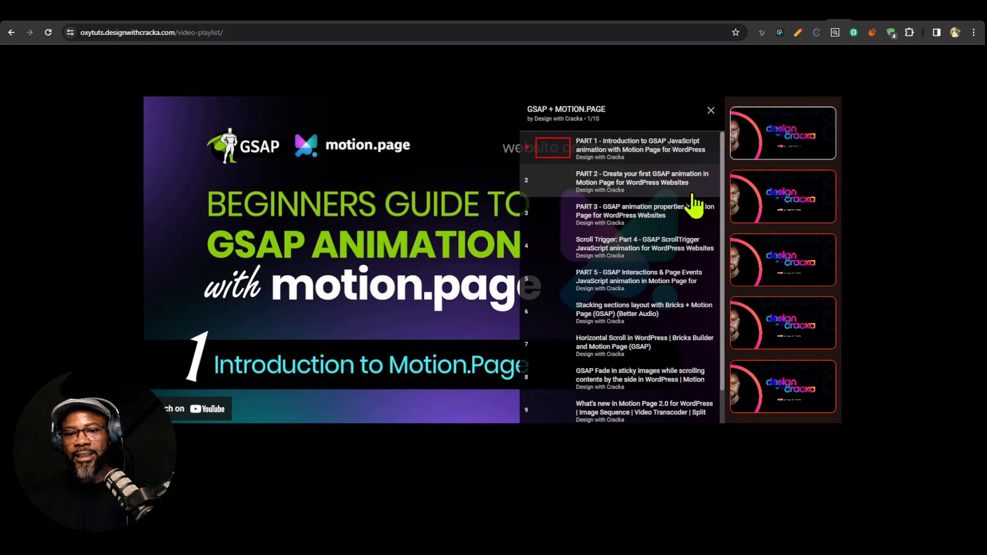
scroll(696, 202, "down", 1)
scroll(699, 196, "up", 1)
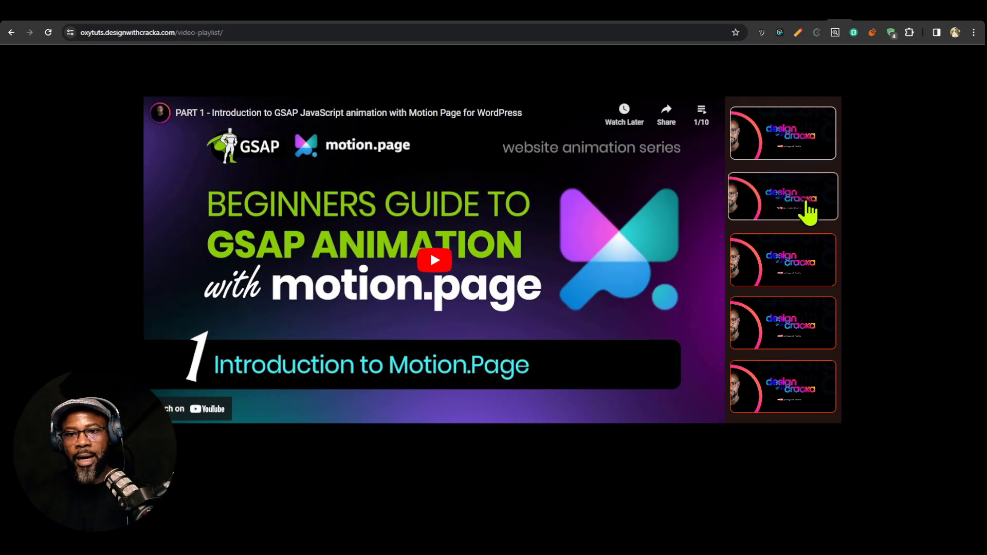
Step: Play the WooCommerce Oxygen Builder playlist, then return to the 5 WordPress Tips playlist
left_click(805, 213)
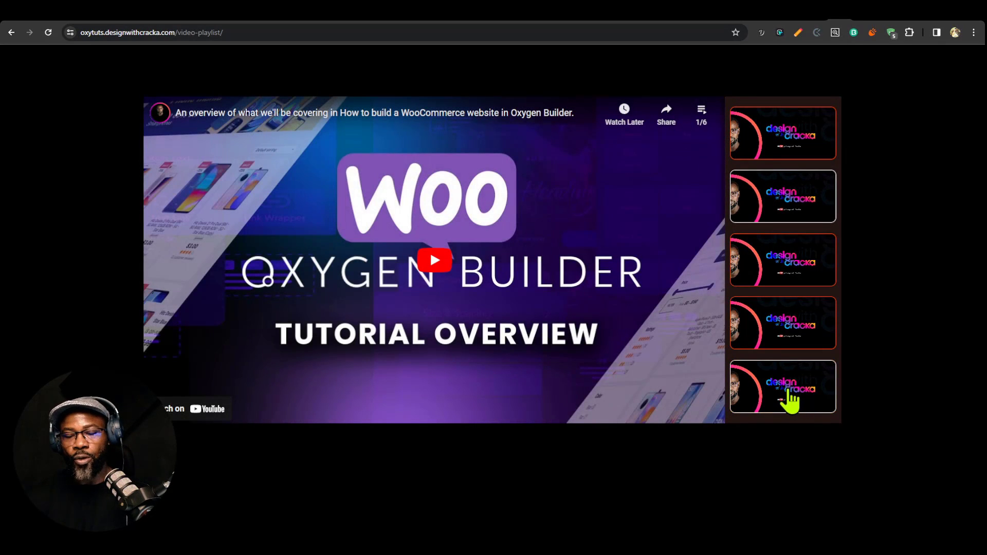
left_click(788, 395)
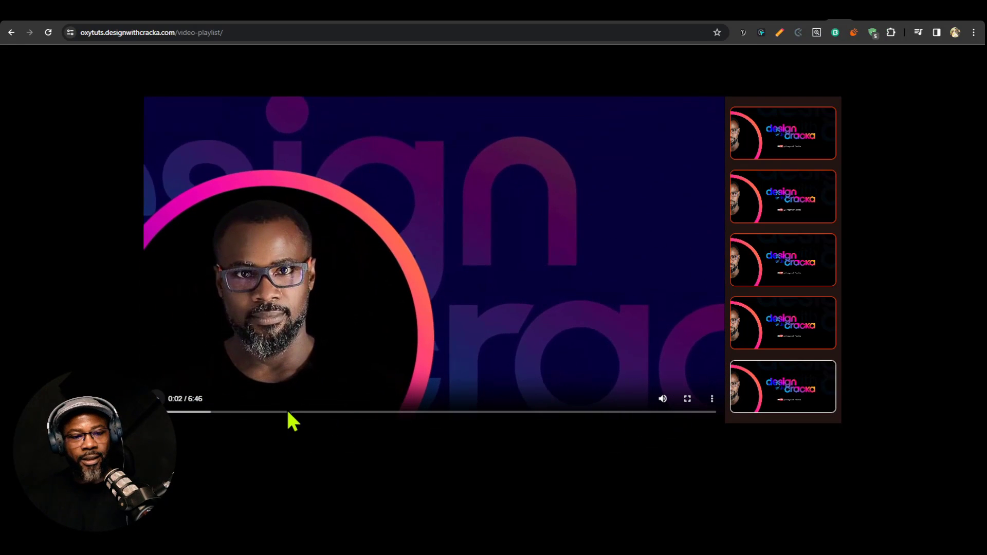
left_click(292, 412)
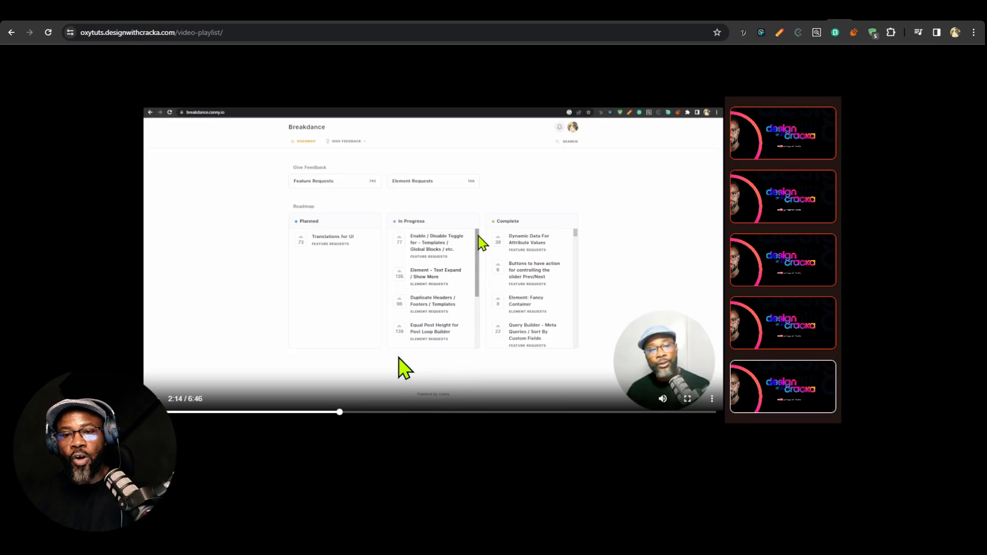
left_click(782, 157)
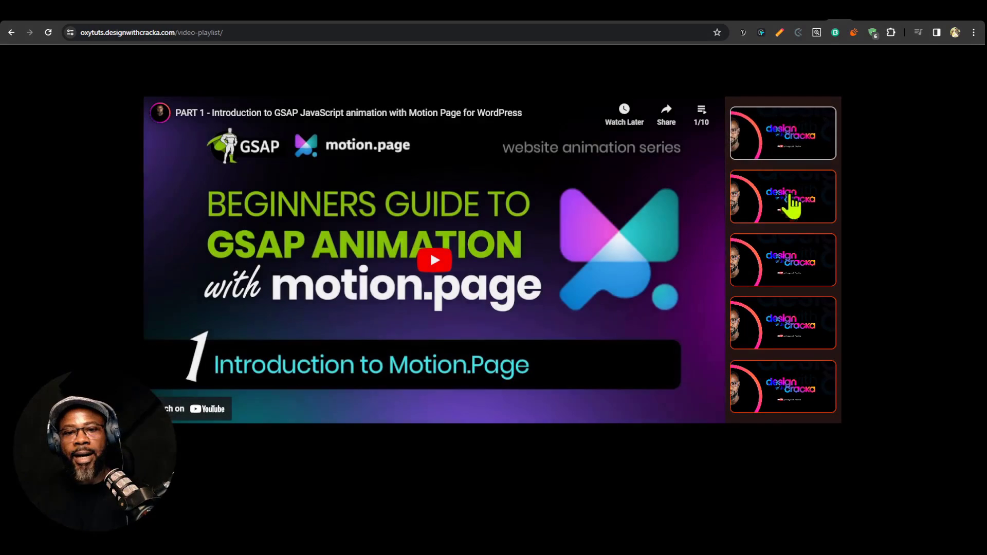
left_click(788, 217)
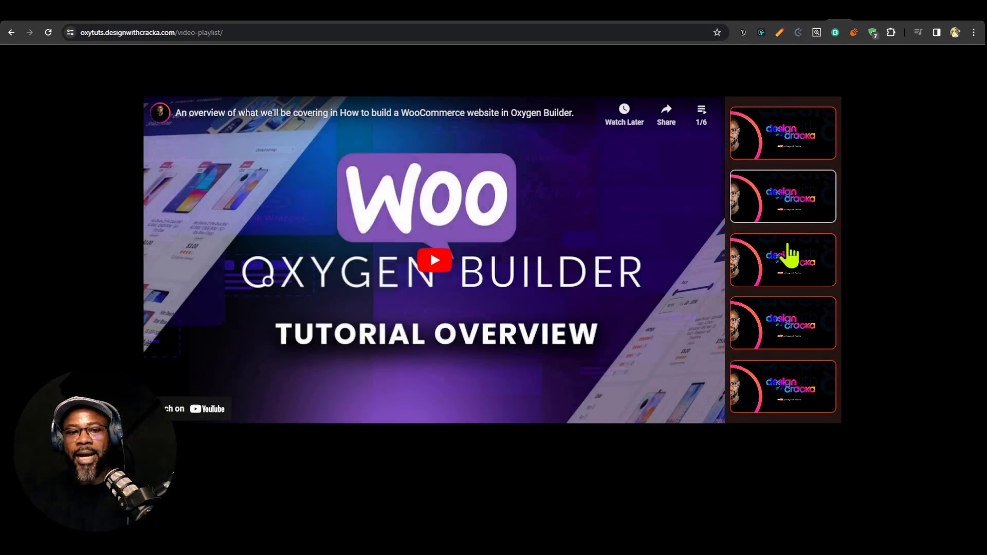
left_click(789, 252)
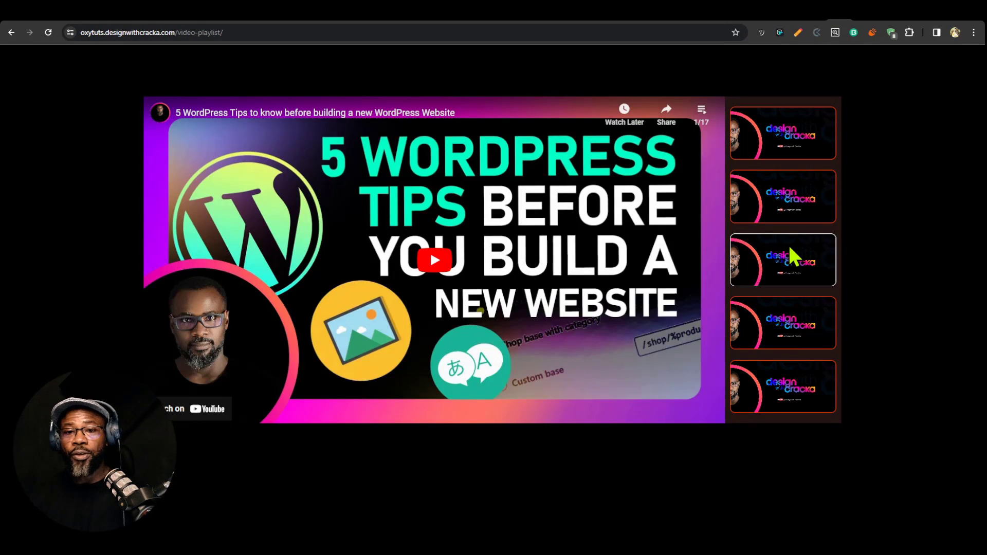